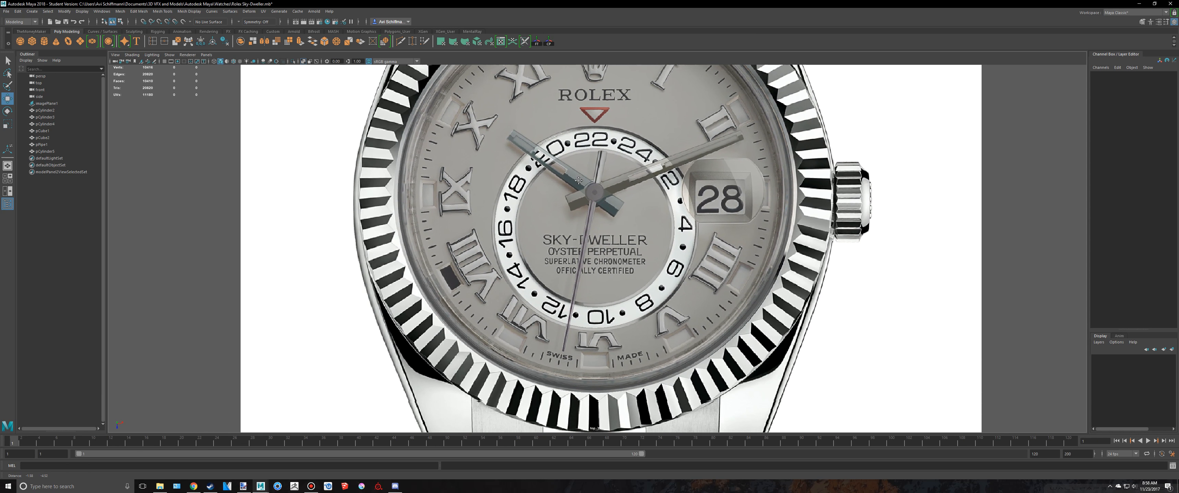
Step: Create a polygon type object over the watch reference and set its text to ROLEX
{"action": "middle_click_drag", "start_coordinate": [559, 355], "coordinate": [561, 296], "text": "alt"}
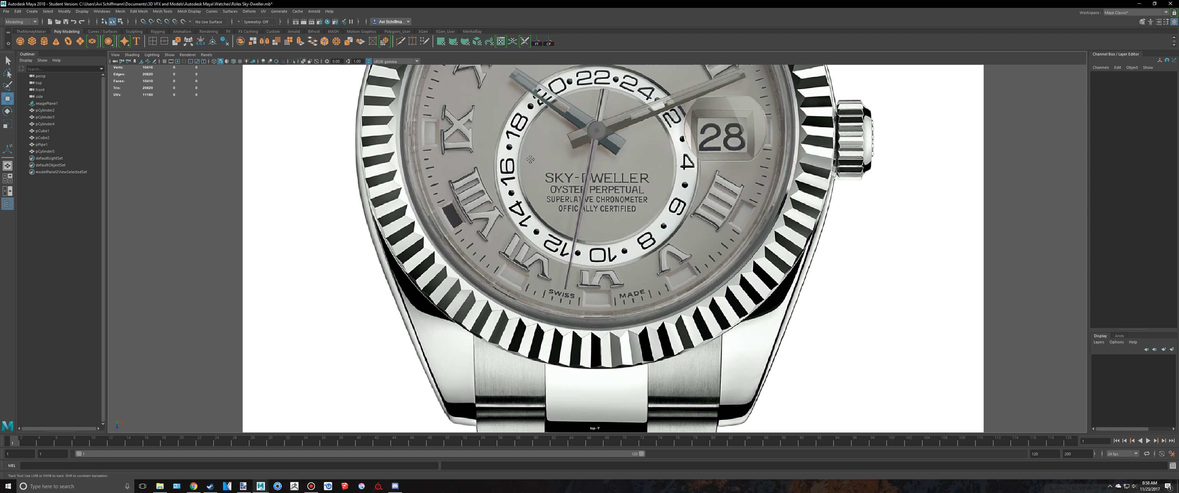
{"action": "middle_click_drag", "start_coordinate": [530, 159], "coordinate": [527, 166], "text": "alt"}
{"action": "middle_click_drag", "start_coordinate": [581, 219], "coordinate": [539, 291], "text": "alt"}
{"action": "left_click", "coordinate": [138, 44]}
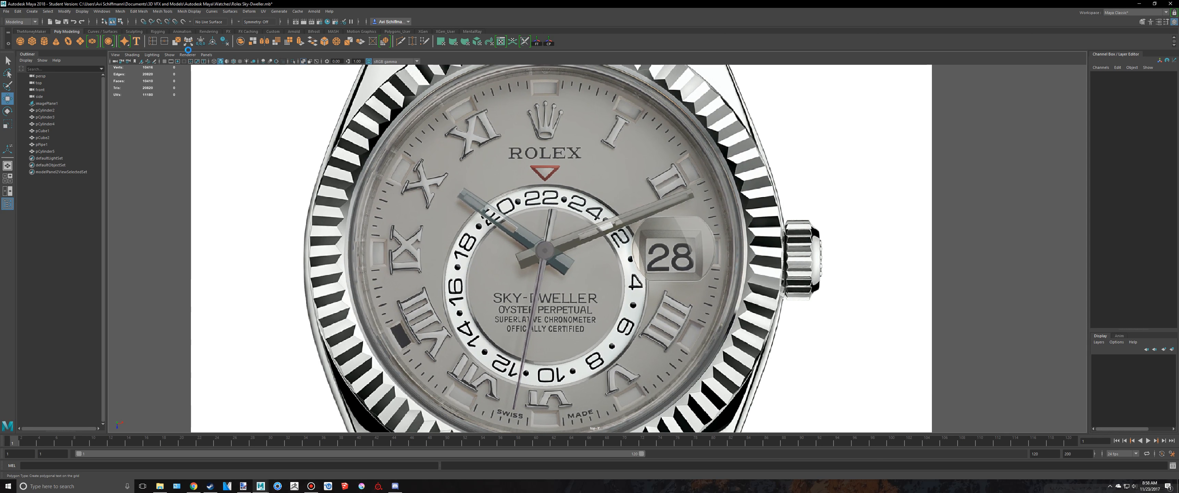
{"action": "scroll", "coordinate": [639, 273], "scroll_direction": "down", "scroll_amount": 6}
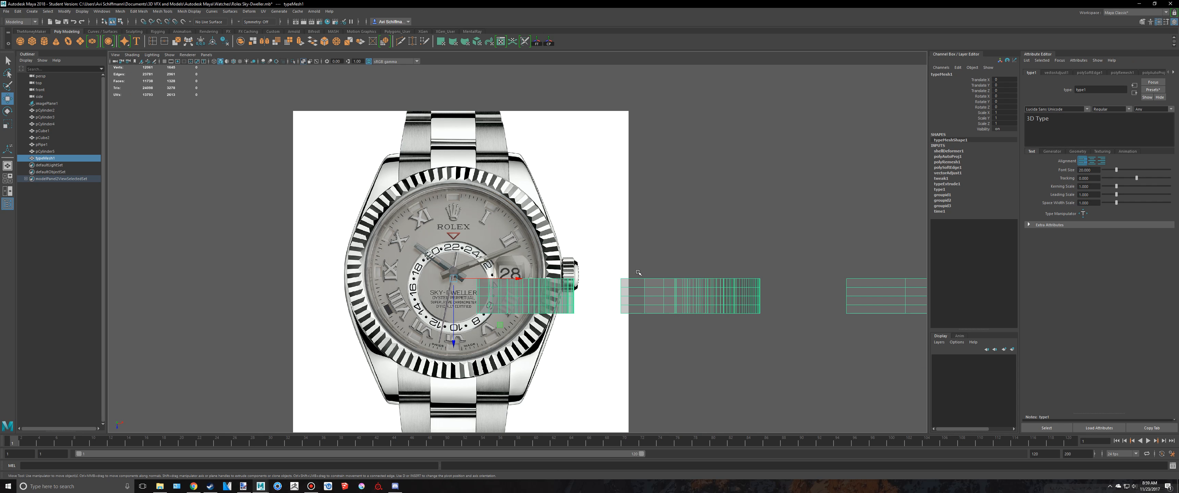
{"action": "key", "text": "space"}
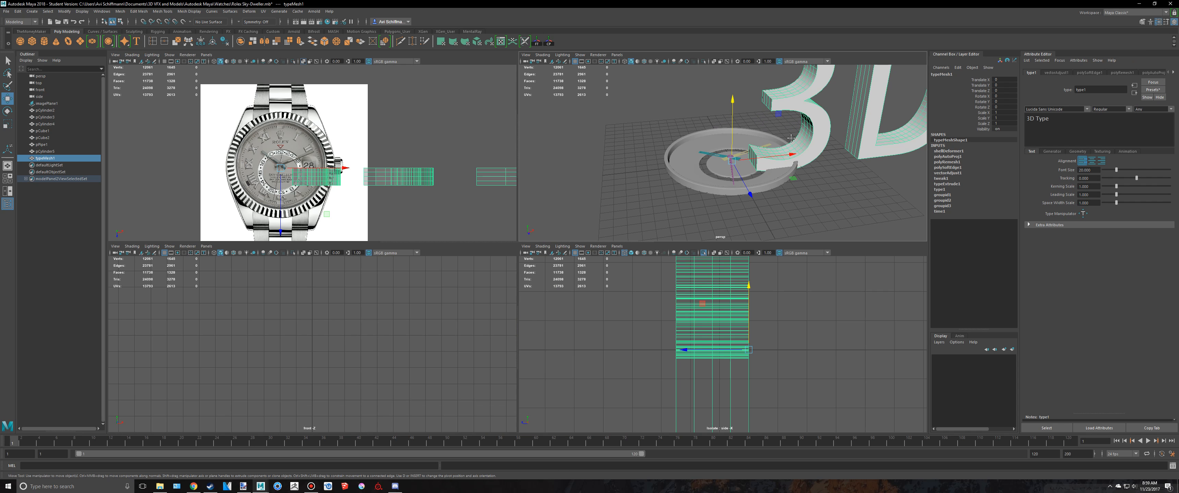
{"action": "scroll", "coordinate": [283, 146], "scroll_direction": "up", "scroll_amount": 8}
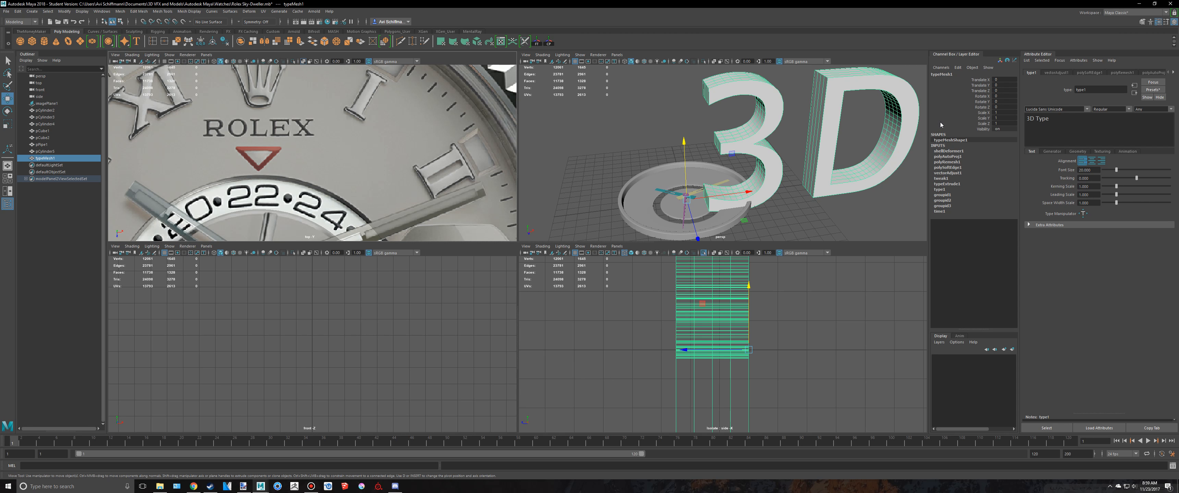
{"action": "left_click_drag", "start_coordinate": [1063, 124], "coordinate": [1006, 120]}
{"action": "type", "text": "ROLEX"}
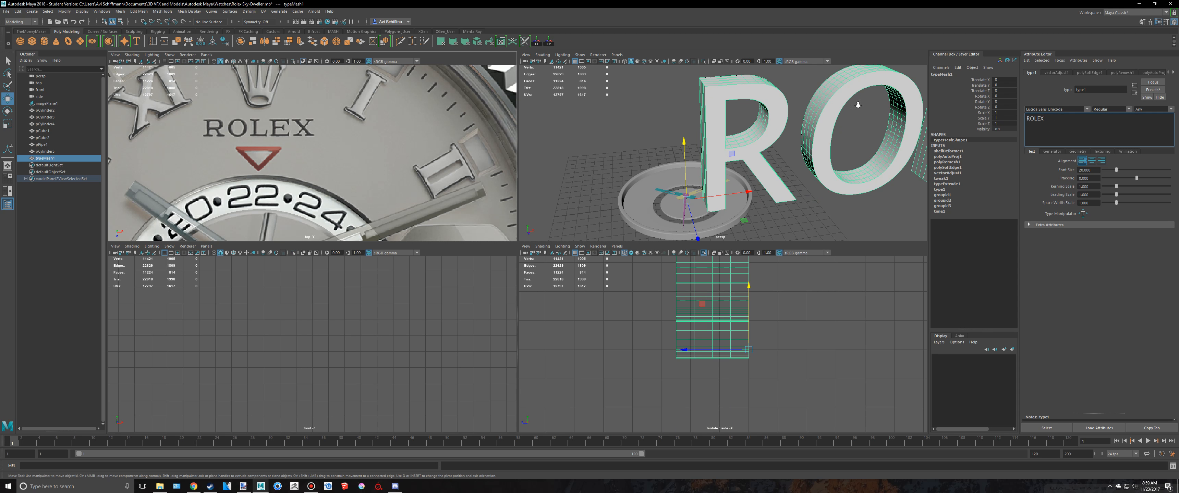
Step: Change the font of the ROLEX text to Adobe Garamond Pro
{"action": "scroll", "coordinate": [858, 105], "scroll_direction": "down", "scroll_amount": 5}
{"action": "scroll", "coordinate": [823, 111], "scroll_direction": "up", "scroll_amount": 3}
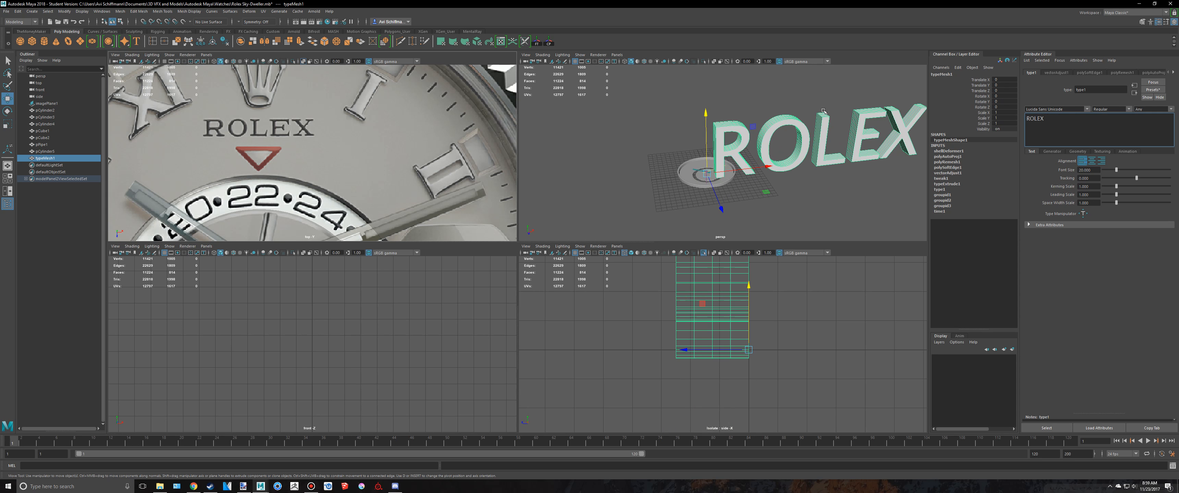
{"action": "left_click", "coordinate": [1088, 110]}
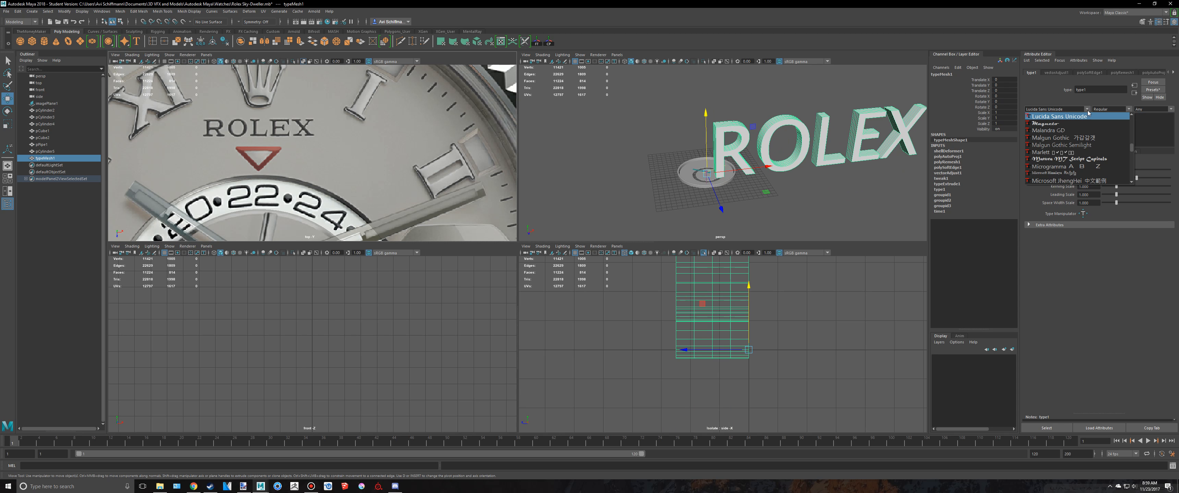
{"action": "scroll", "coordinate": [1071, 141], "scroll_direction": "up", "scroll_amount": 12}
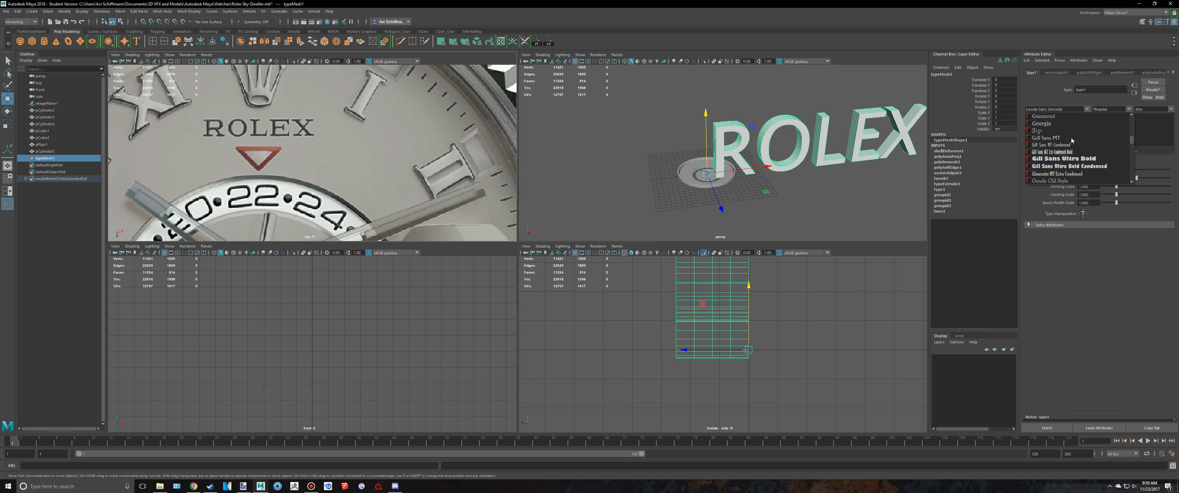
{"action": "scroll", "coordinate": [1071, 141], "scroll_direction": "up", "scroll_amount": 15}
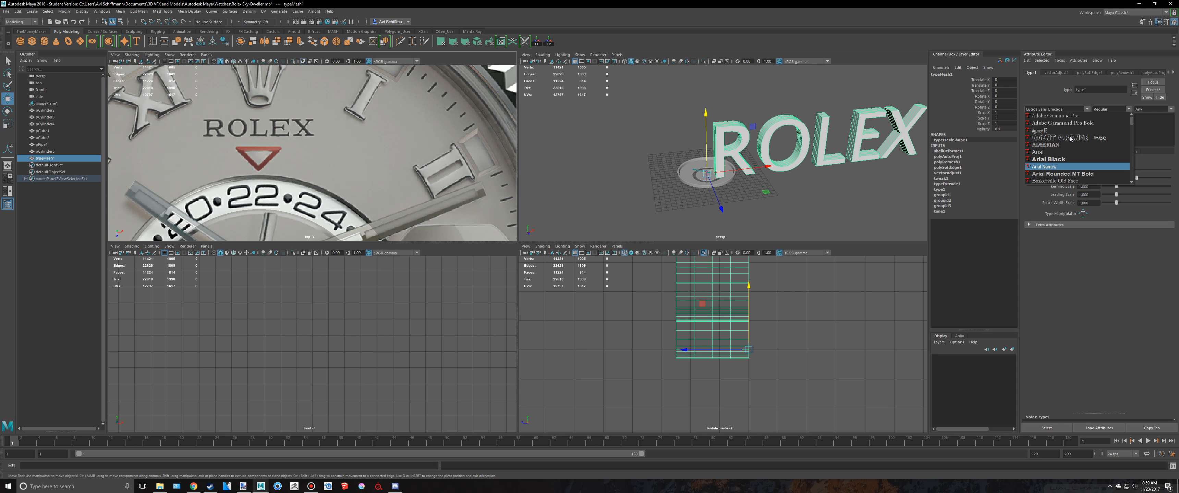
{"action": "left_click", "coordinate": [1071, 117]}
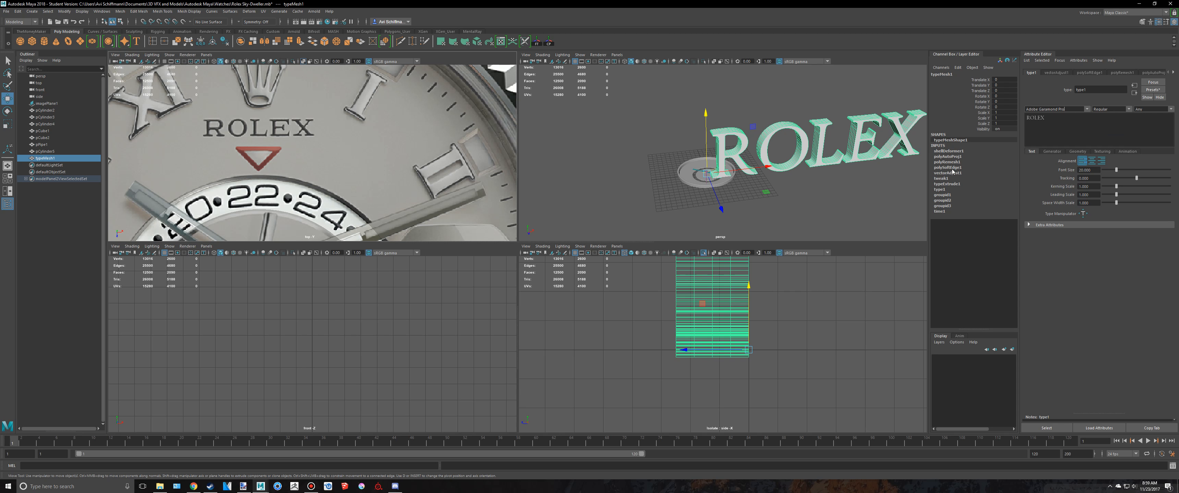
Step: Examine the 3D ROLEX lettering from the front and at an angle, comparing its typeface with the logo on the dial reference
{"action": "left_click_drag", "start_coordinate": [896, 151], "coordinate": [865, 148], "text": "alt"}
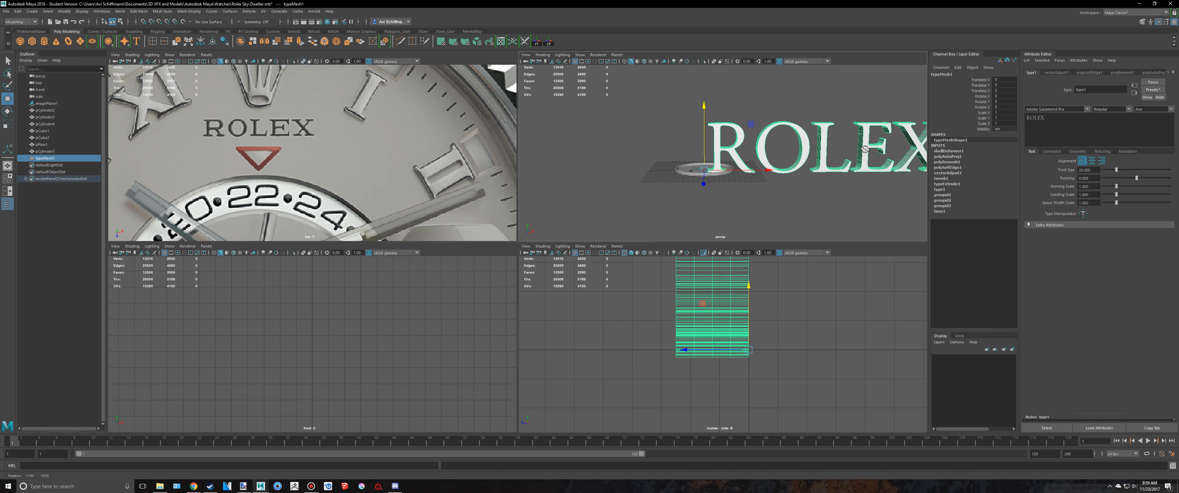
{"action": "middle_click_drag", "start_coordinate": [865, 149], "coordinate": [749, 131], "text": "alt"}
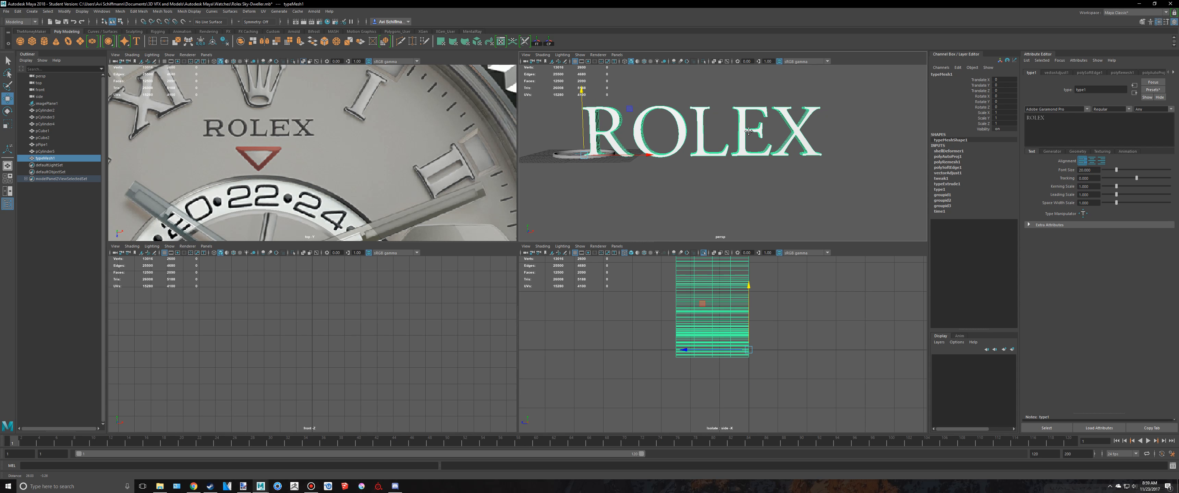
{"action": "right_click_drag", "start_coordinate": [749, 131], "coordinate": [759, 131], "text": "alt"}
{"action": "middle_click_drag", "start_coordinate": [759, 131], "coordinate": [794, 137], "text": "alt"}
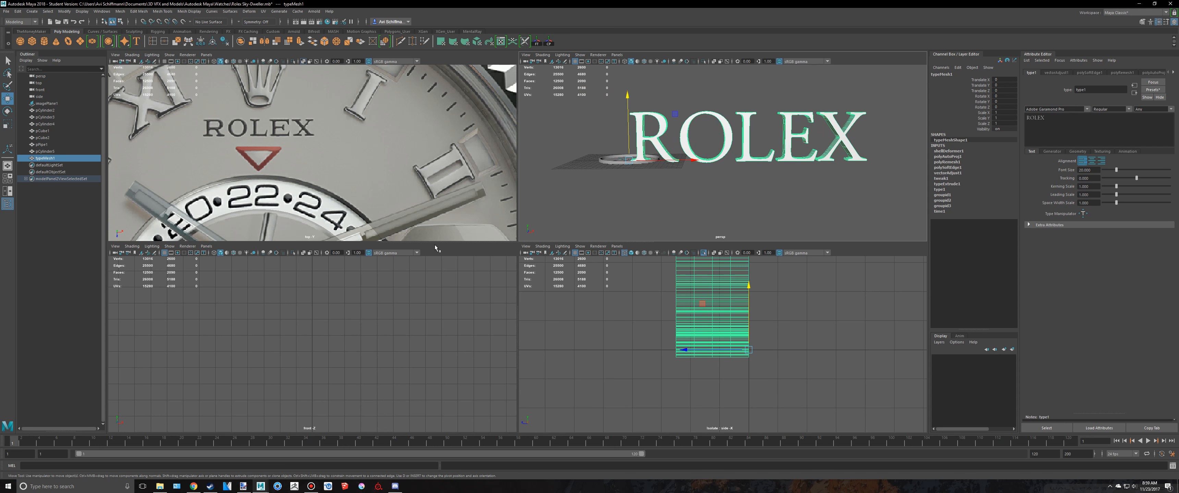
{"action": "left_click_drag", "start_coordinate": [597, 167], "coordinate": [702, 149], "text": "alt"}
{"action": "middle_click_drag", "start_coordinate": [714, 149], "coordinate": [675, 166], "text": "alt"}
{"action": "left_click_drag", "start_coordinate": [684, 158], "coordinate": [696, 167], "text": "alt"}
{"action": "left_click_drag", "start_coordinate": [538, 129], "coordinate": [565, 138], "text": "alt"}
{"action": "middle_click_drag", "start_coordinate": [565, 138], "coordinate": [585, 136], "text": "alt"}
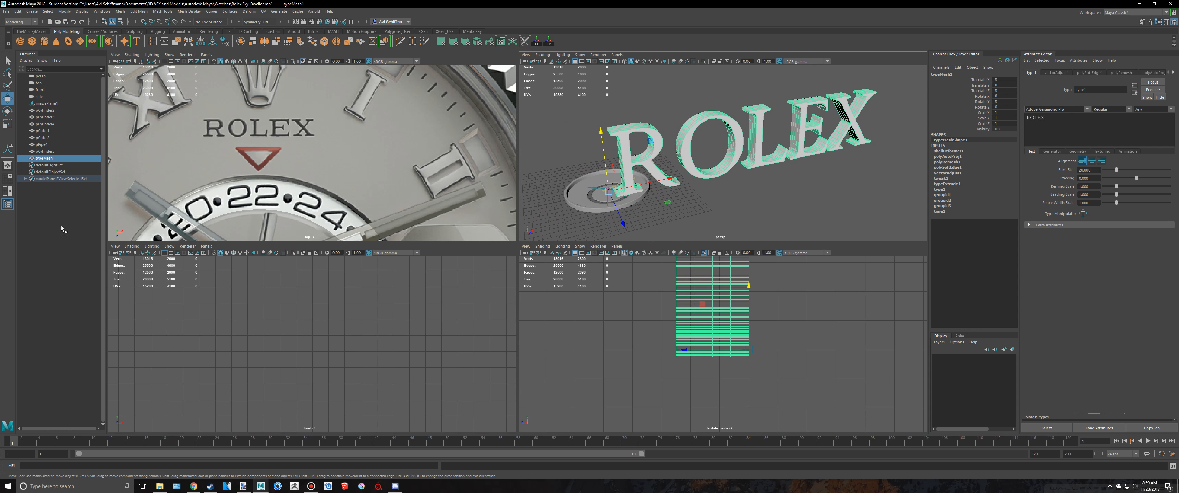
Step: Hide the Outliner and center the pivot of the ROLEX text
{"action": "left_click", "coordinate": [8, 204]}
{"action": "left_click", "coordinate": [66, 11]}
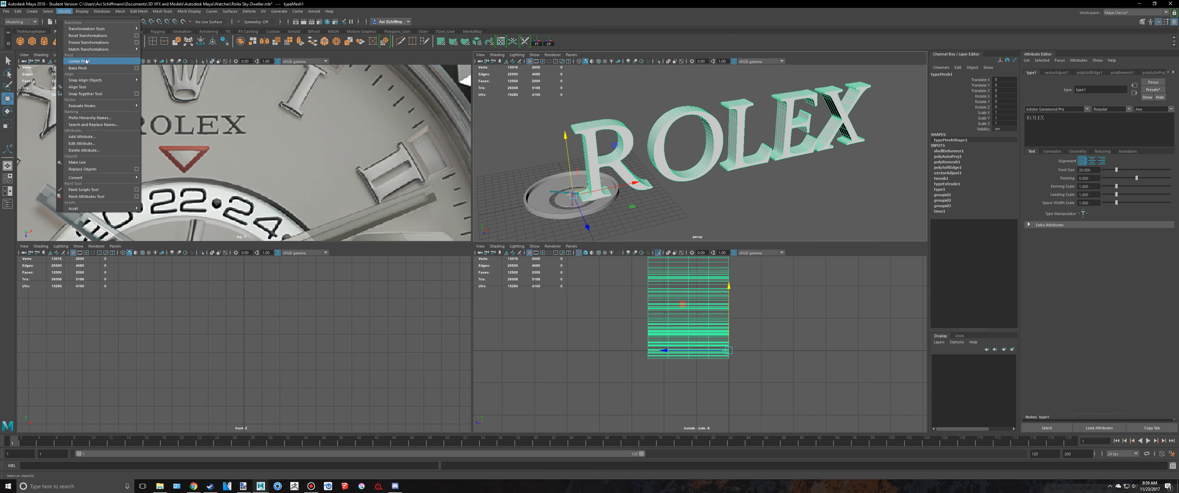
{"action": "left_click", "coordinate": [77, 61]}
{"action": "left_click_drag", "start_coordinate": [663, 131], "coordinate": [720, 147], "text": "alt"}
{"action": "scroll", "coordinate": [720, 147], "scroll_direction": "up", "scroll_amount": 3}
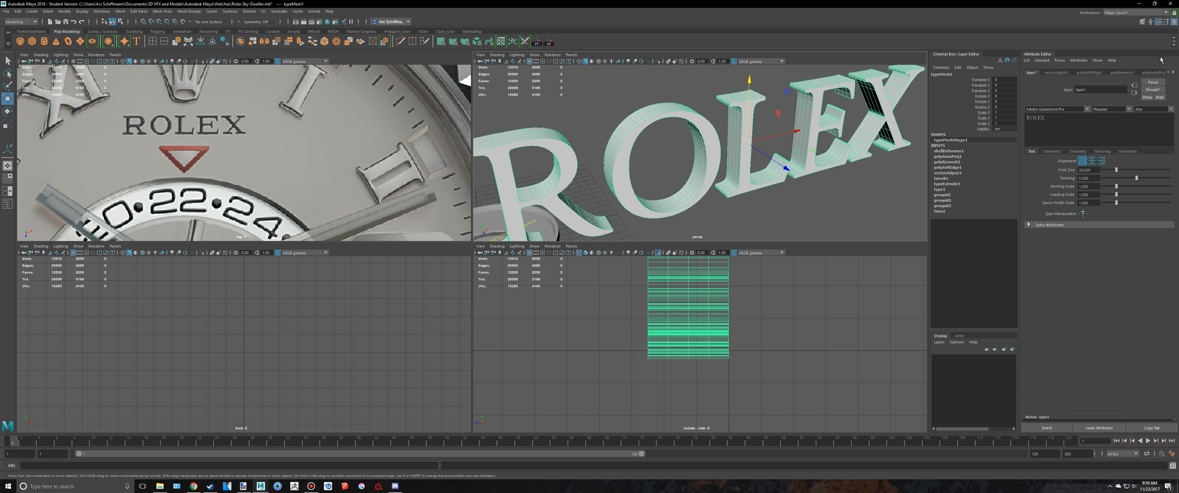
Step: Hide the Attribute Editor and rotate the ROLEX text -90 degrees about X so it lies flat with the watch
{"action": "left_click", "coordinate": [1157, 22]}
{"action": "scroll", "coordinate": [878, 144], "scroll_direction": "down", "scroll_amount": 5}
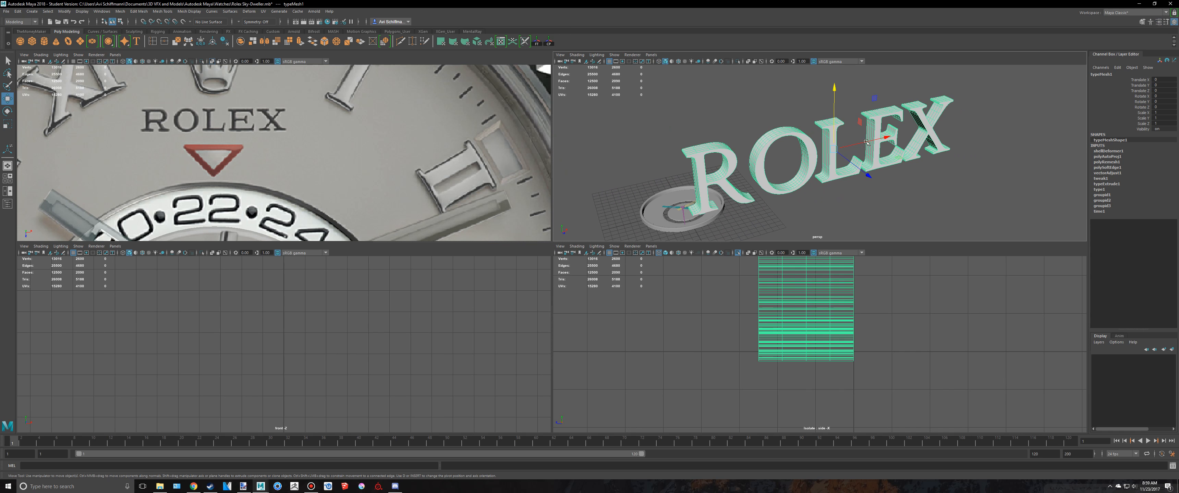
{"action": "key", "text": "e"}
{"action": "left_click_drag", "start_coordinate": [865, 144], "coordinate": [858, 95]}
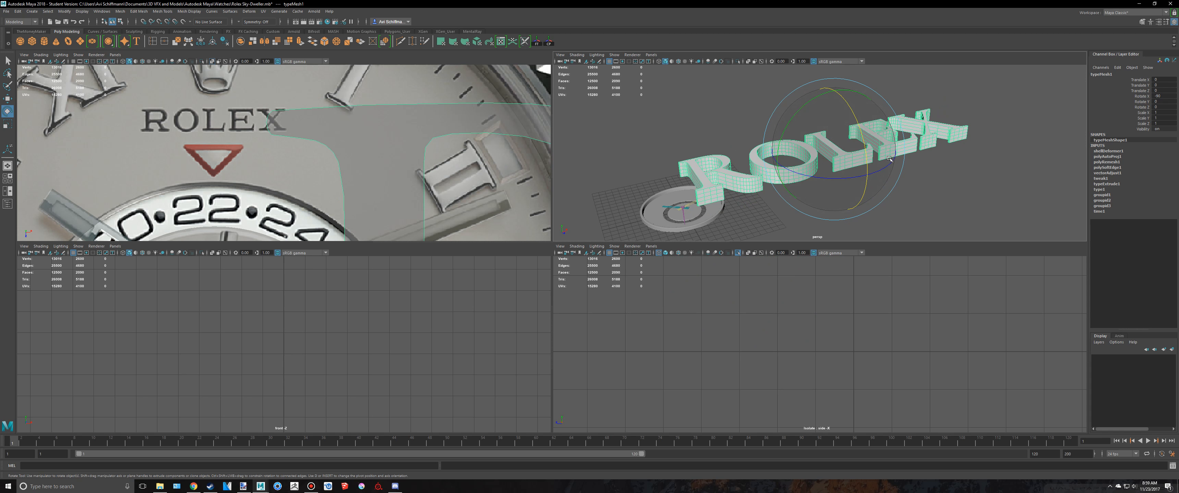
{"action": "scroll", "coordinate": [861, 146], "scroll_direction": "down", "scroll_amount": 5}
{"action": "left_click_drag", "start_coordinate": [855, 142], "coordinate": [822, 176], "text": "alt"}
{"action": "scroll", "coordinate": [419, 132], "scroll_direction": "down", "scroll_amount": 5}
{"action": "scroll", "coordinate": [419, 133], "scroll_direction": "down", "scroll_amount": 5}
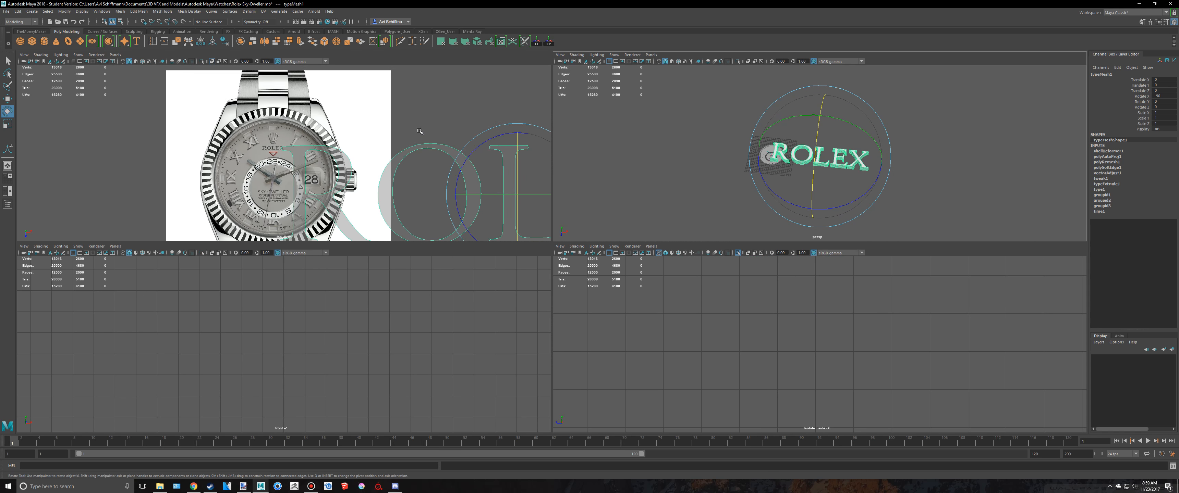
Step: Scale the ROLEX text down uniformly in the top view to about a tenth of its size
{"action": "key", "text": "space"}
{"action": "scroll", "coordinate": [831, 224], "scroll_direction": "up", "scroll_amount": 2}
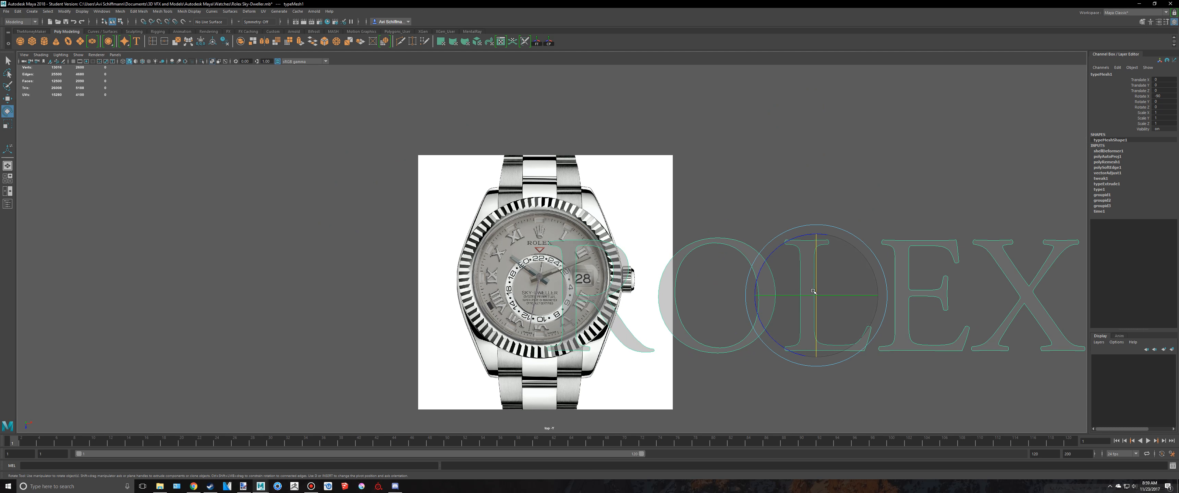
{"action": "key", "text": "r"}
{"action": "left_click_drag", "start_coordinate": [816, 296], "coordinate": [584, 346]}
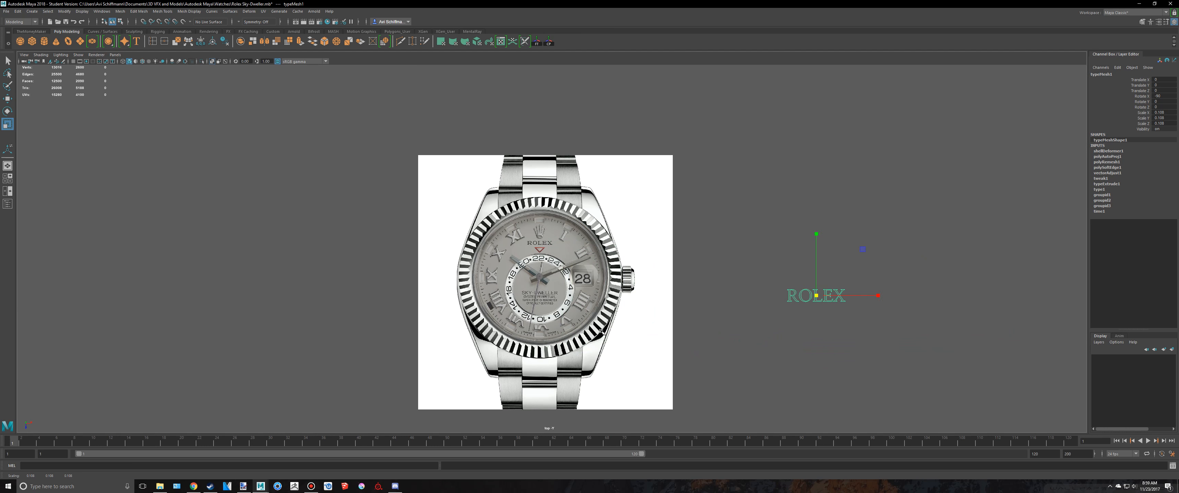
Step: Move the ROLEX text onto the printed logo below the crown and shrink it to match the height of the printed letters
{"action": "key", "text": "w"}
{"action": "left_click_drag", "start_coordinate": [820, 296], "coordinate": [194, 227]}
{"action": "key", "text": "f"}
{"action": "key", "text": "r"}
{"action": "key", "text": "w"}
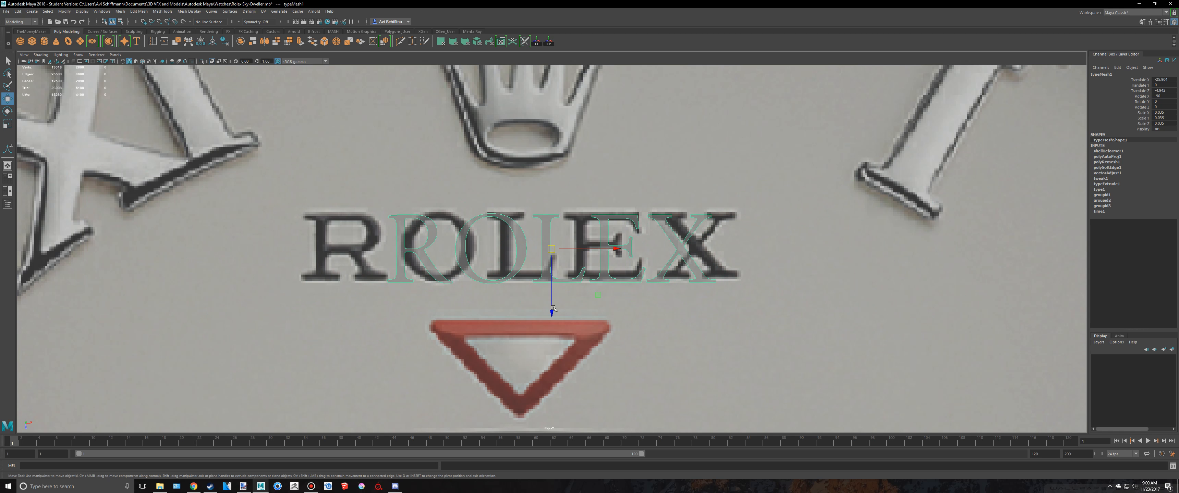
{"action": "left_click_drag", "start_coordinate": [545, 314], "coordinate": [545, 310]}
Step: Increase the kerning scale of the ROLEX text and shift it along X until its letters line up with the printed logo
{"action": "left_click", "coordinate": [1158, 22]}
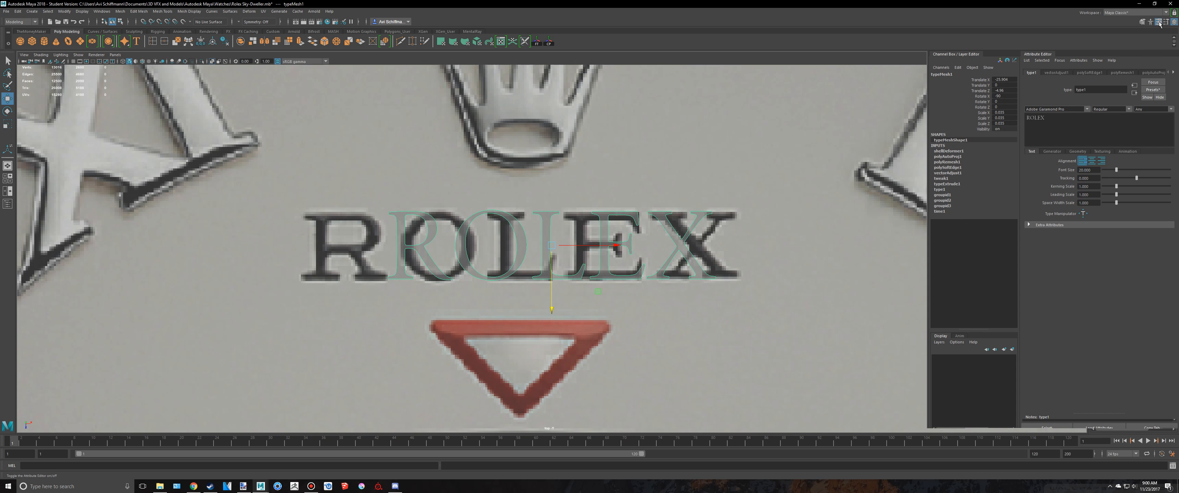
{"action": "left_click", "coordinate": [1097, 73]}
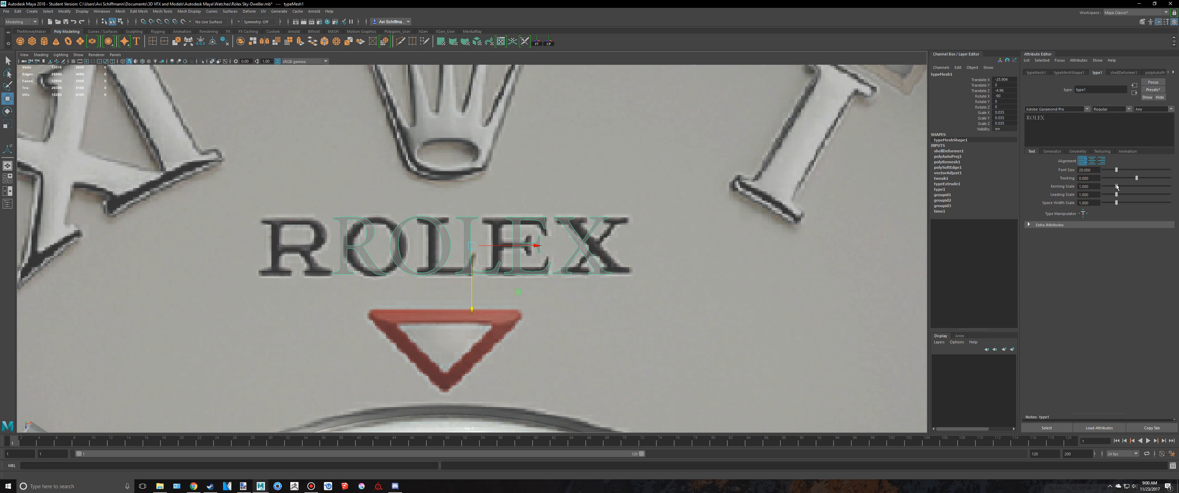
{"action": "left_click_drag", "start_coordinate": [1116, 186], "coordinate": [1120, 187]}
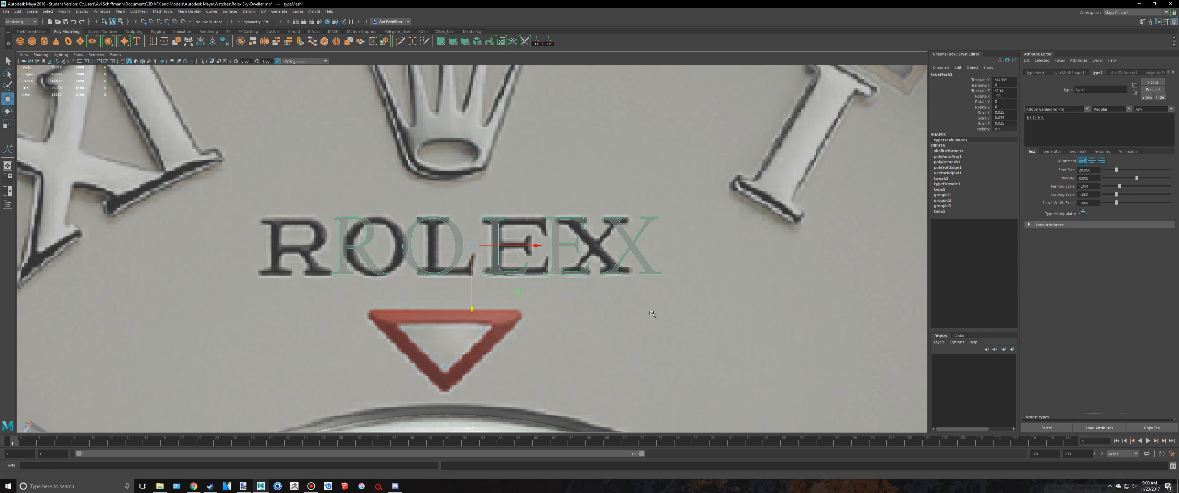
{"action": "middle_click_drag", "start_coordinate": [553, 260], "coordinate": [570, 256], "text": "alt"}
{"action": "left_click_drag", "start_coordinate": [553, 245], "coordinate": [502, 244]}
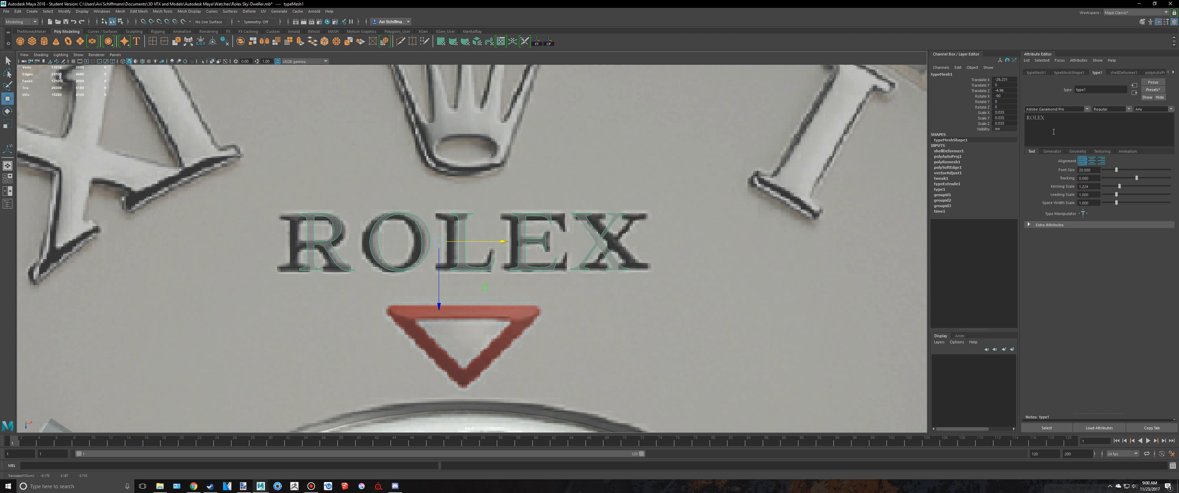
{"action": "left_click_drag", "start_coordinate": [1120, 188], "coordinate": [1122, 189]}
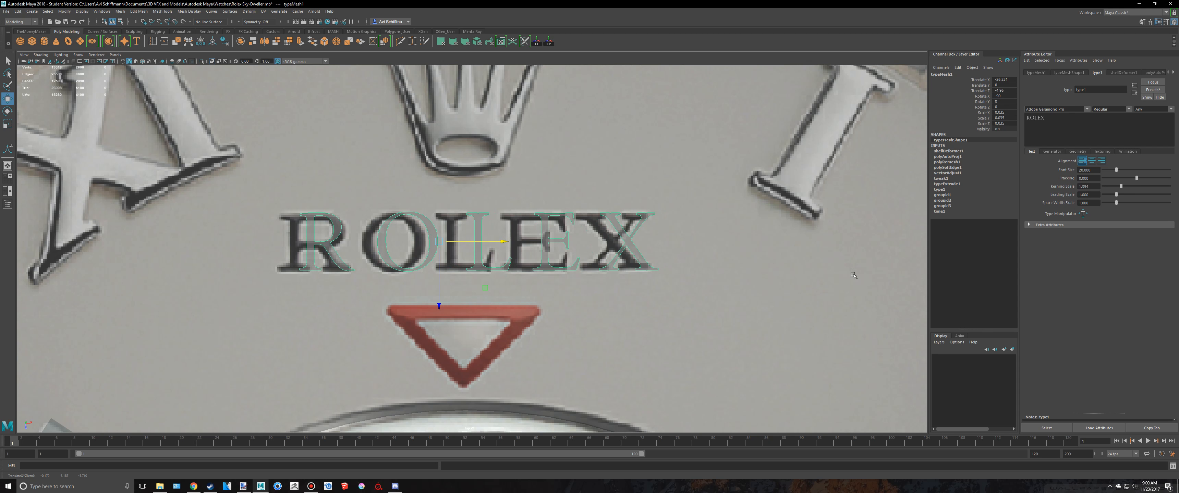
{"action": "left_click_drag", "start_coordinate": [502, 241], "coordinate": [487, 237]}
{"action": "scroll", "coordinate": [495, 233], "scroll_direction": "down", "scroll_amount": 6}
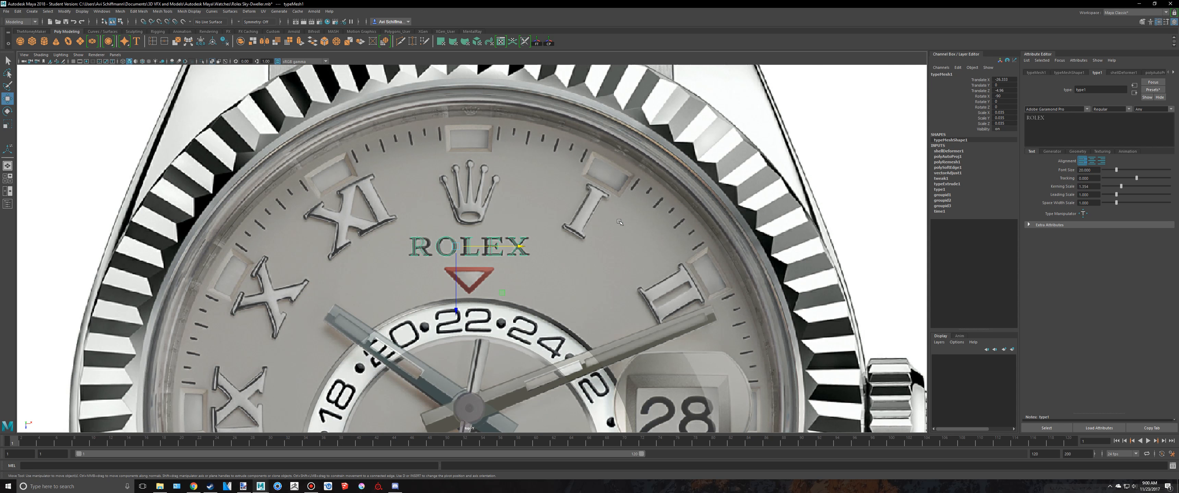
Step: Lower the ROLEX text along Y in the perspective view until it reaches the dial surface
{"action": "key", "text": "space"}
{"action": "key", "text": "space"}
{"action": "scroll", "coordinate": [616, 204], "scroll_direction": "up", "scroll_amount": 4}
{"action": "key", "text": "f"}
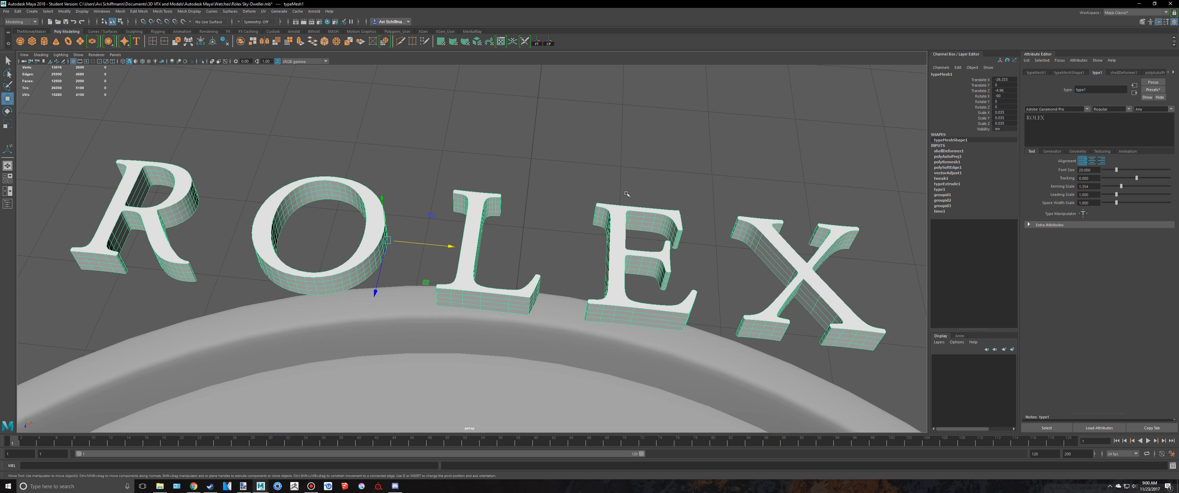
{"action": "scroll", "coordinate": [746, 172], "scroll_direction": "down", "scroll_amount": 3}
{"action": "left_click_drag", "start_coordinate": [648, 213], "coordinate": [581, 210], "text": "alt"}
{"action": "scroll", "coordinate": [544, 210], "scroll_direction": "down", "scroll_amount": 10}
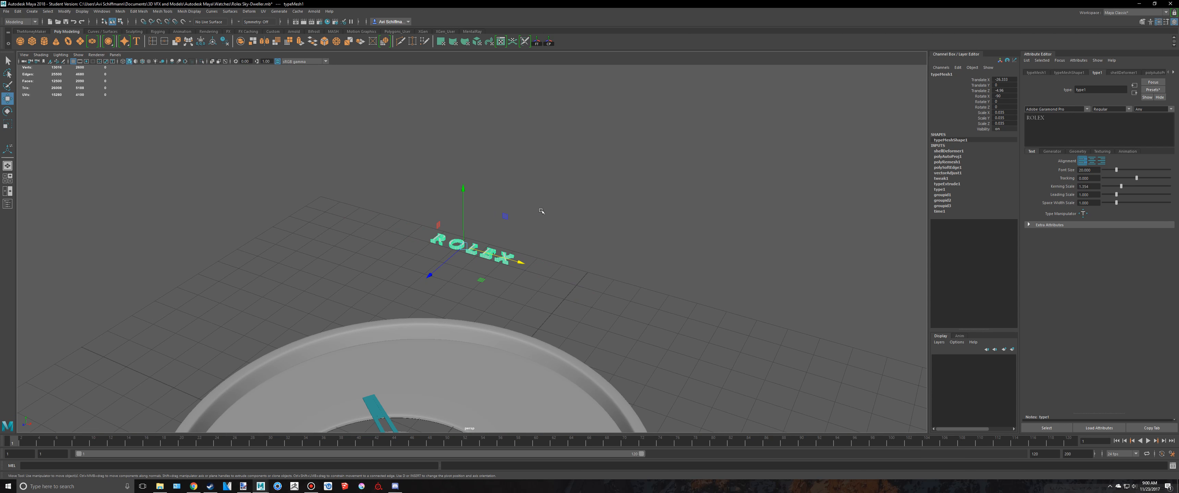
{"action": "key", "text": "r"}
{"action": "key", "text": "w"}
{"action": "left_click_drag", "start_coordinate": [467, 193], "coordinate": [475, 268]}
Step: Sink the ROLEX letters further into the dial along Y, leaving only a thin raised relief
{"action": "key", "text": "f"}
{"action": "scroll", "coordinate": [435, 202], "scroll_direction": "down", "scroll_amount": 4}
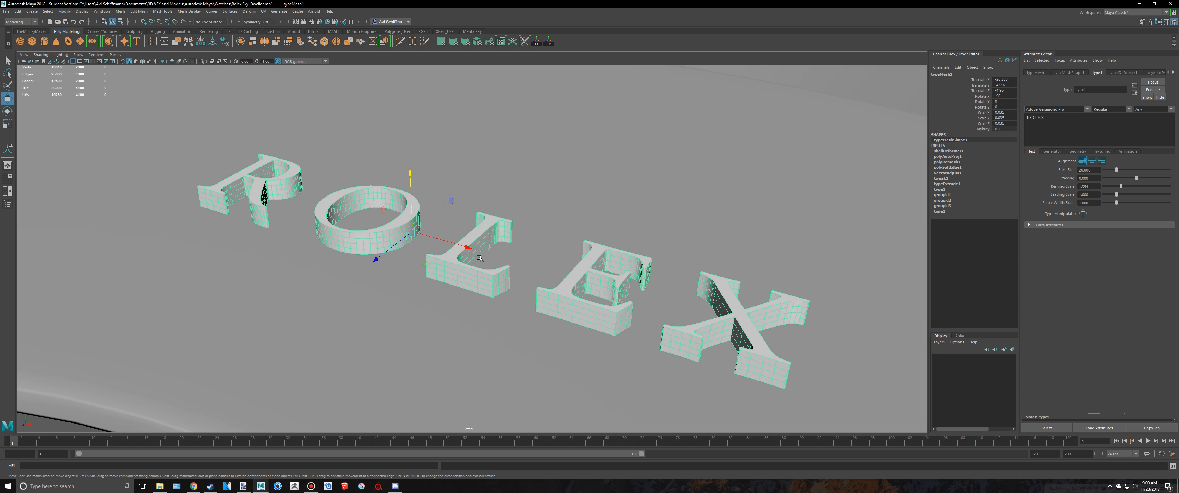
{"action": "left_click_drag", "start_coordinate": [421, 176], "coordinate": [420, 205]}
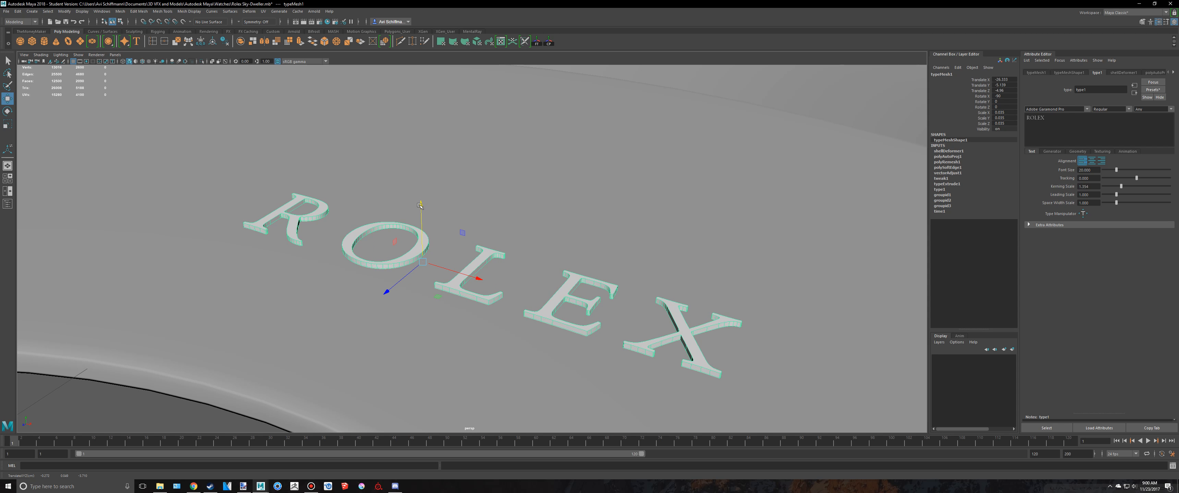
{"action": "scroll", "coordinate": [421, 199], "scroll_direction": "down", "scroll_amount": 4}
{"action": "scroll", "coordinate": [570, 278], "scroll_direction": "up", "scroll_amount": 3}
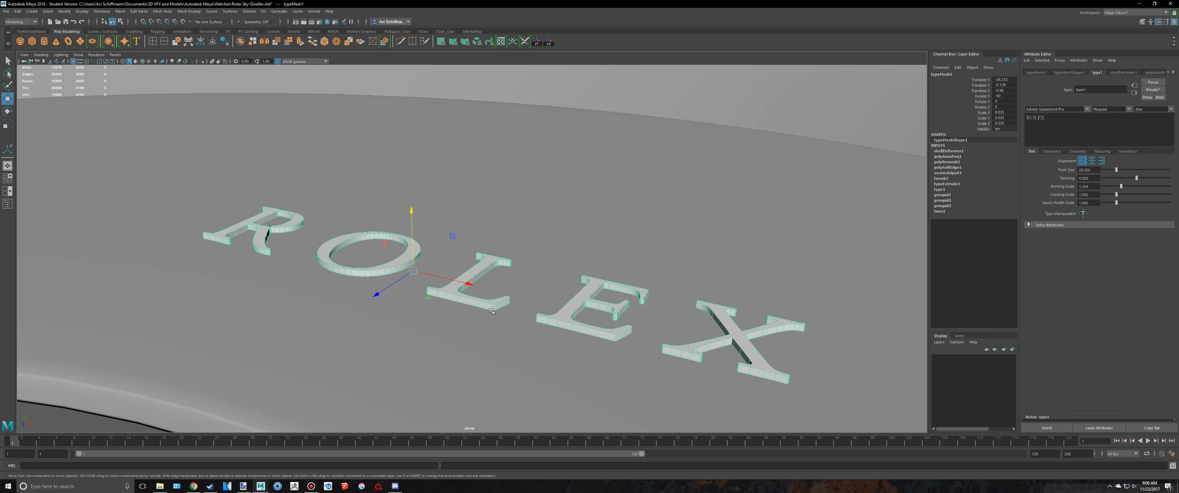
{"action": "scroll", "coordinate": [482, 266], "scroll_direction": "up", "scroll_amount": 3}
{"action": "middle_click_drag", "start_coordinate": [371, 202], "coordinate": [361, 95], "text": "alt"}
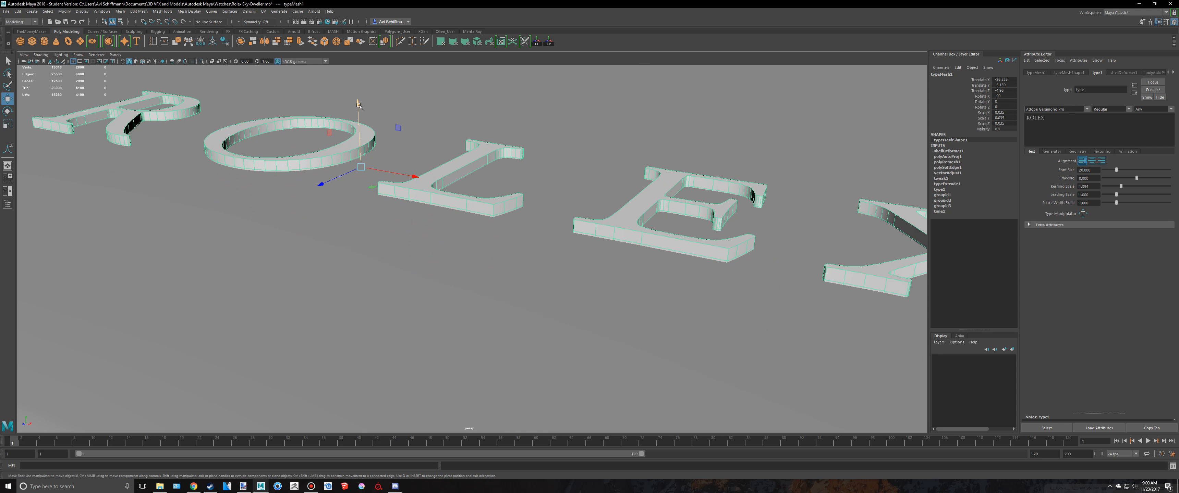
Step: Lower the ROLEX letters slightly along Y and assign them a new Blinn material with a darker color
{"action": "left_click_drag", "start_coordinate": [359, 105], "coordinate": [361, 107]}
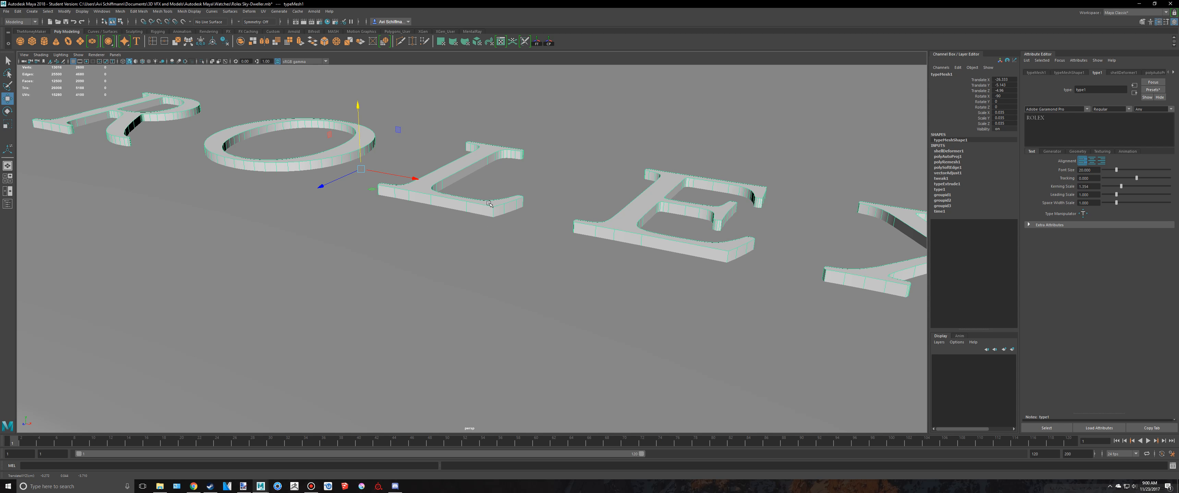
{"action": "right_click_drag", "start_coordinate": [489, 203], "coordinate": [488, 376]}
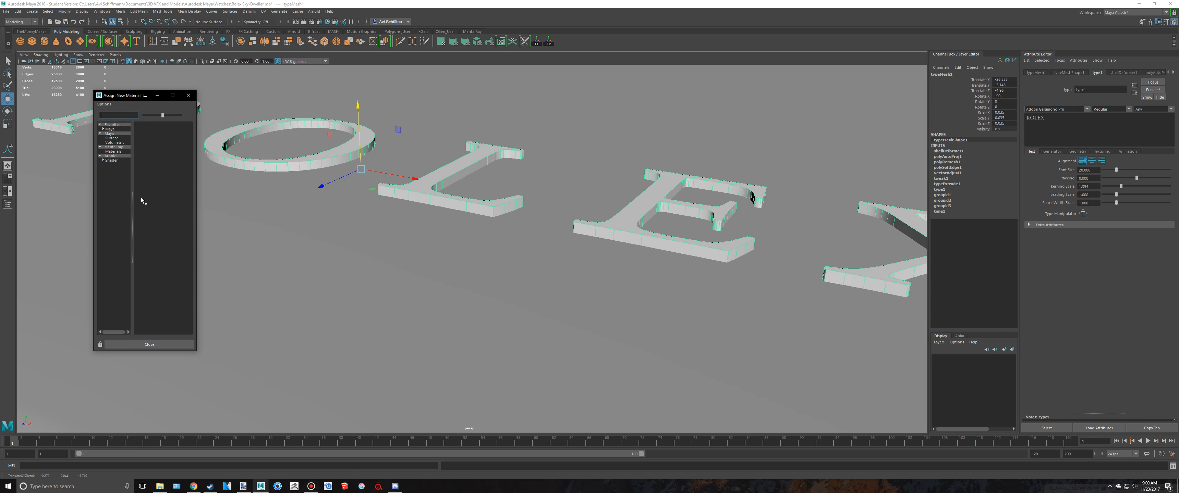
{"action": "left_click", "coordinate": [160, 179]}
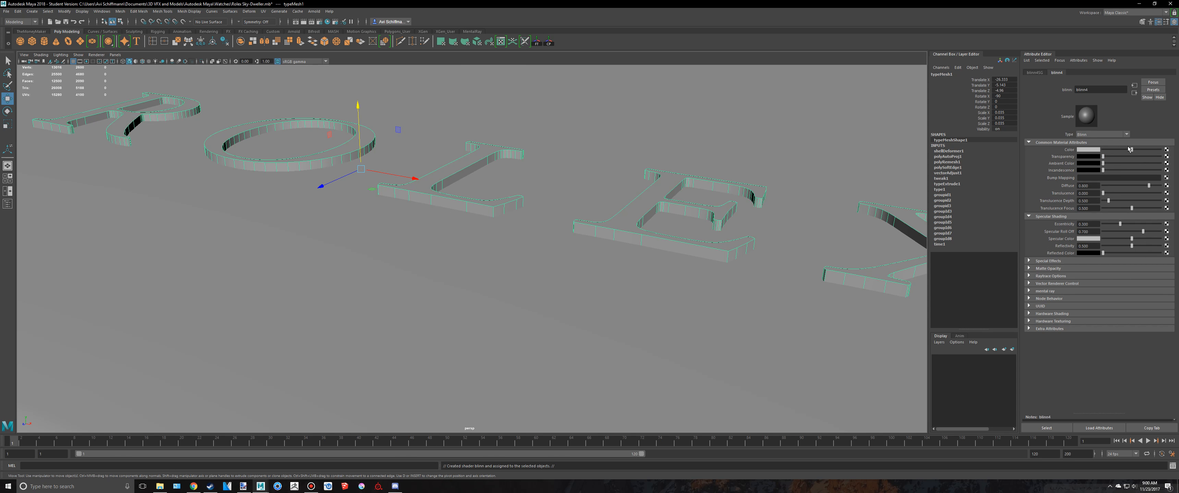
{"action": "left_click_drag", "start_coordinate": [1126, 150], "coordinate": [1098, 151]}
{"action": "right_click_drag", "start_coordinate": [795, 209], "coordinate": [626, 176], "text": "alt"}
{"action": "left_click", "coordinate": [647, 182]}
{"action": "left_click_drag", "start_coordinate": [648, 183], "coordinate": [534, 219], "text": "alt"}
Step: Switch to the browser and examine Sky-Dweller photos for the dial lettering, including the gold-dial Baselworld 2017 image
{"action": "key", "text": "alt+Tab"}
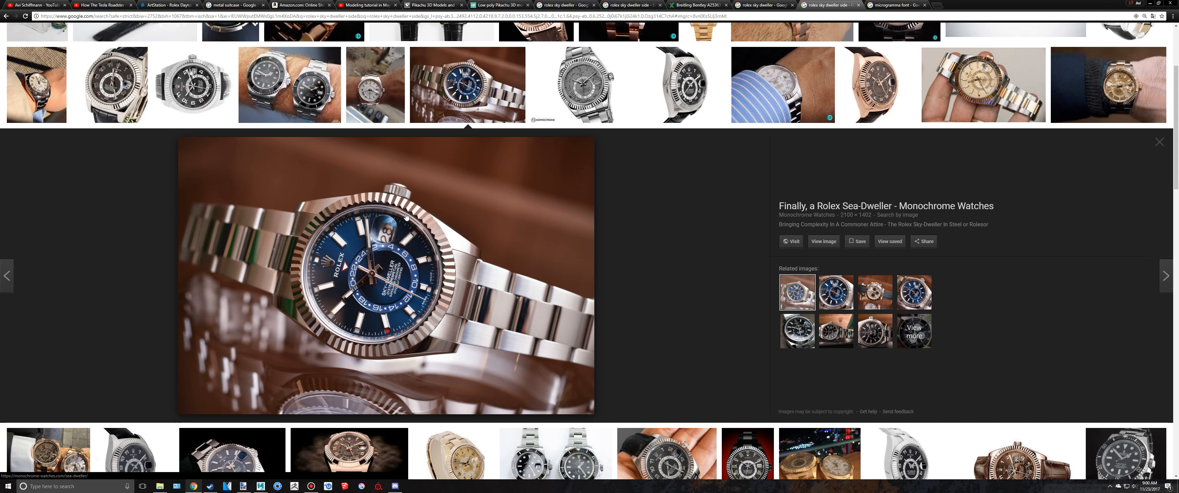
{"action": "scroll", "coordinate": [547, 197], "scroll_direction": "up", "scroll_amount": 3}
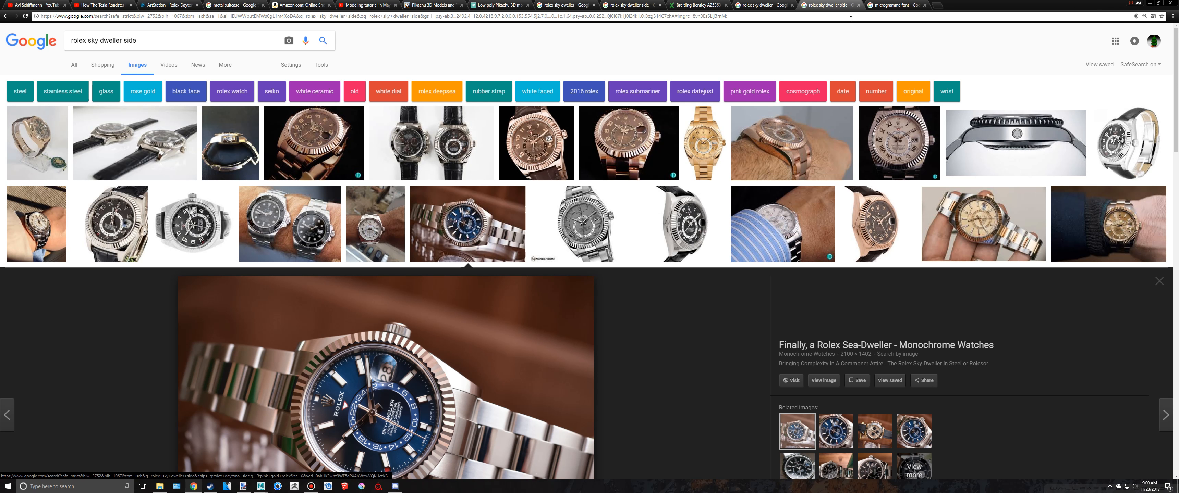
{"action": "key", "text": "ctrl+shift+Tab"}
{"action": "left_click", "coordinate": [466, 99]}
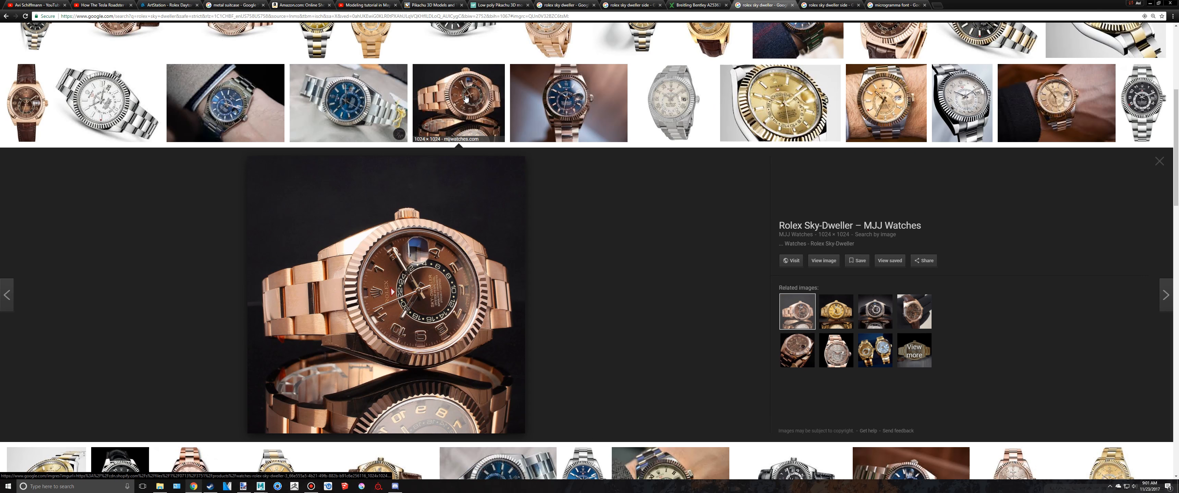
{"action": "left_click", "coordinate": [743, 112]}
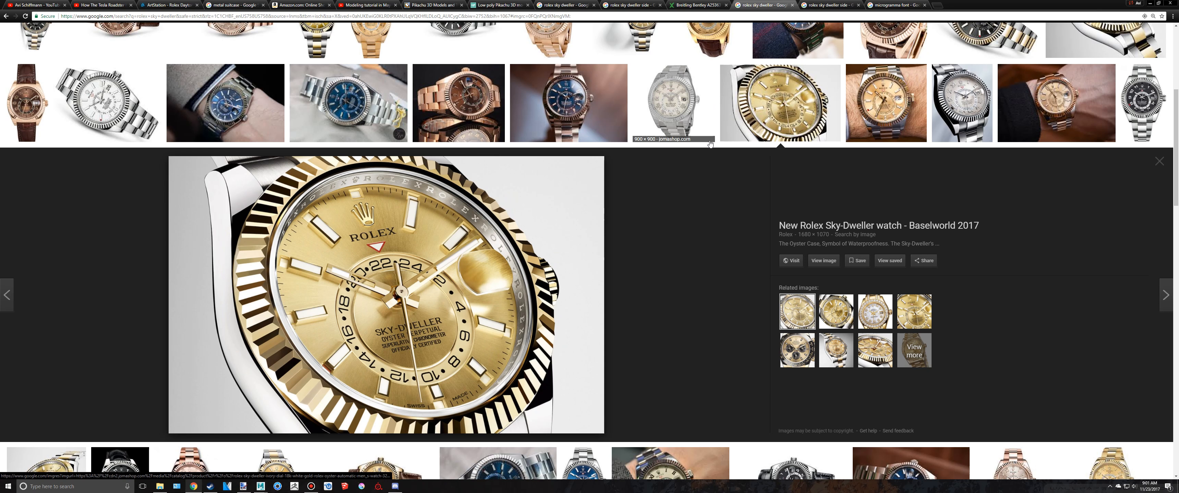
{"action": "key", "text": "alt+Tab"}
{"action": "key", "text": "alt+Tab"}
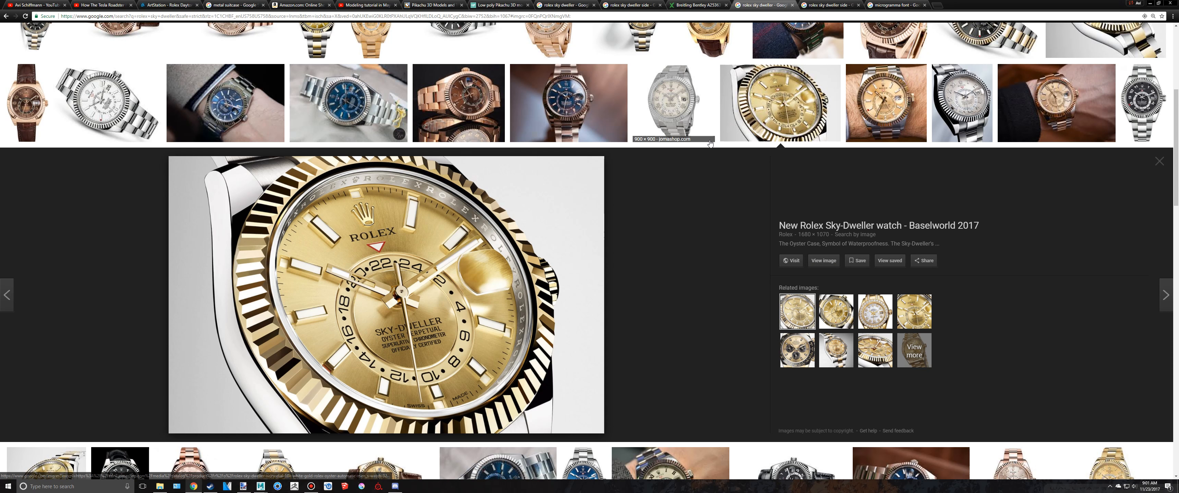
{"action": "key", "text": "alt+Tab"}
Step: Reduce the kerning scale of the ROLEX text slightly and shift it along X to realign it with the printed logo
{"action": "left_click", "coordinate": [456, 219]}
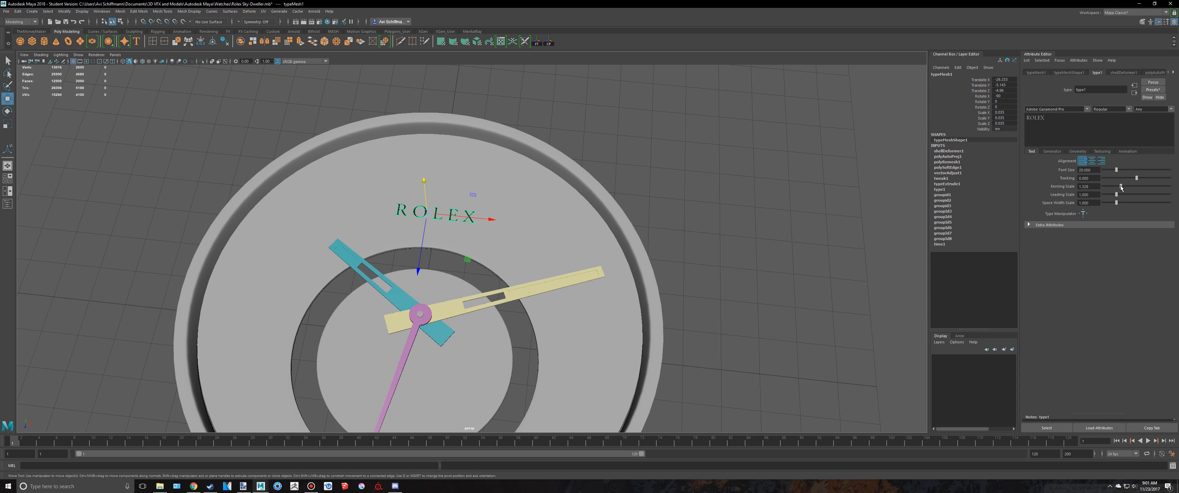
{"action": "left_click_drag", "start_coordinate": [1121, 188], "coordinate": [1120, 189]}
{"action": "key", "text": "space"}
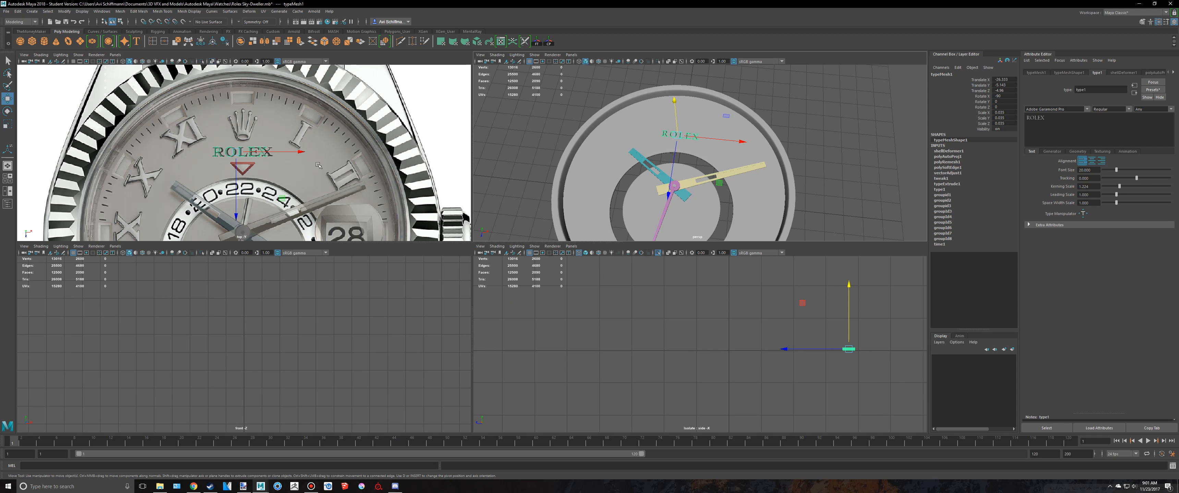
{"action": "key", "text": "space"}
{"action": "left_click_drag", "start_coordinate": [502, 244], "coordinate": [515, 246]}
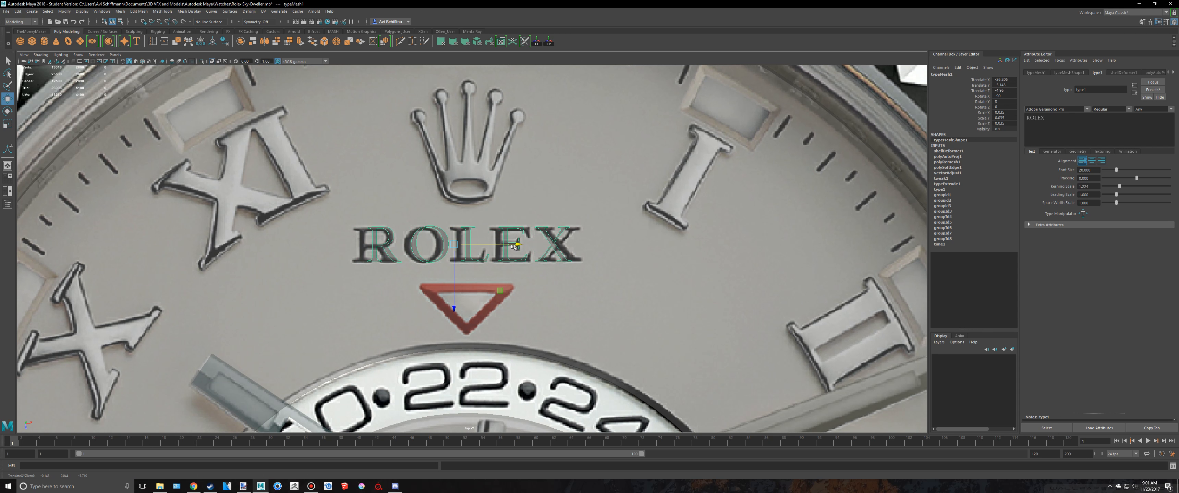
Step: Examine the remaining printed lettering and Roman numerals on the reference dial in the top view
{"action": "scroll", "coordinate": [514, 246], "scroll_direction": "down", "scroll_amount": 5}
{"action": "scroll", "coordinate": [515, 245], "scroll_direction": "down", "scroll_amount": 3}
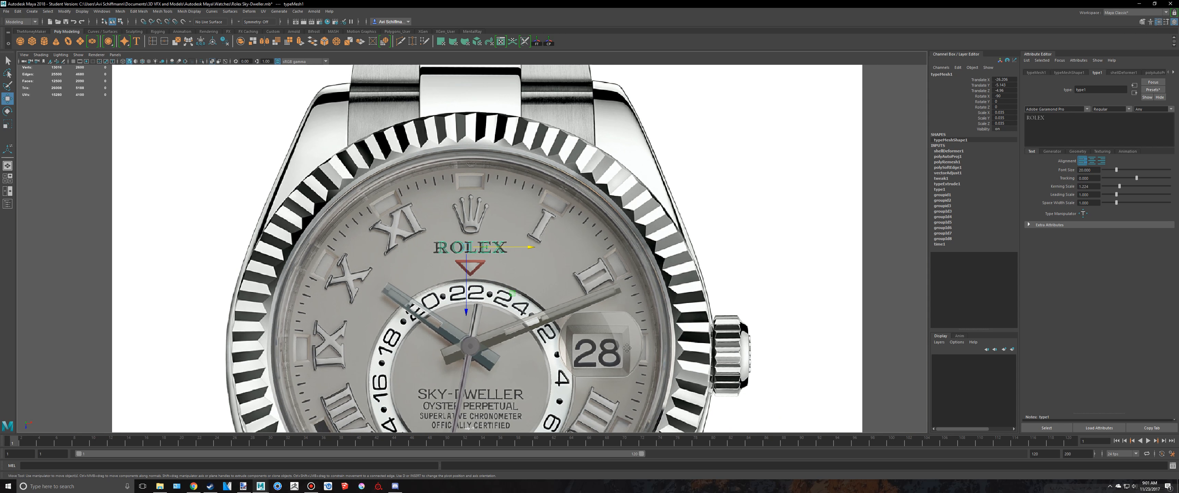
{"action": "middle_click_drag", "start_coordinate": [627, 349], "coordinate": [635, 266], "text": "alt"}
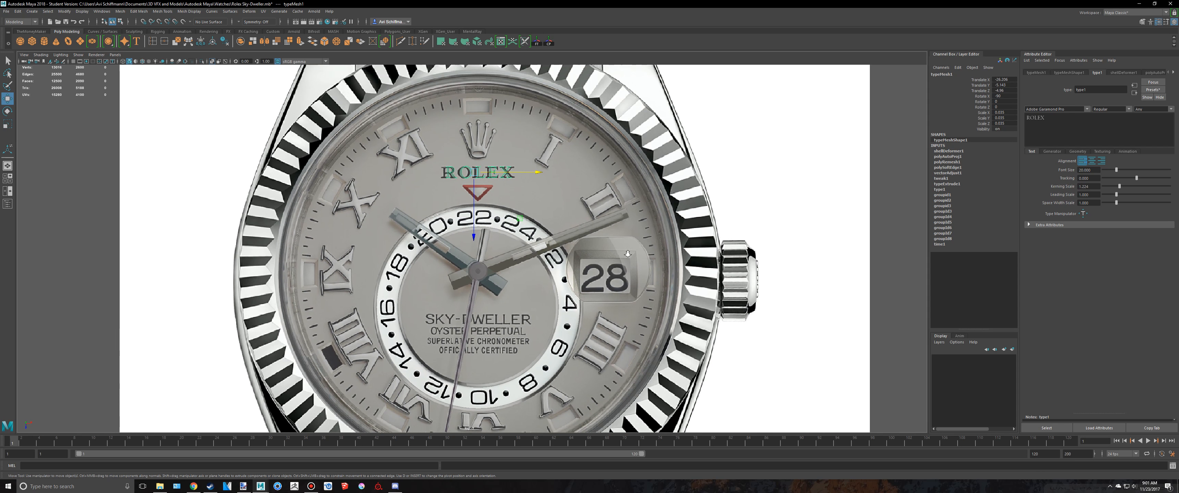
{"action": "scroll", "coordinate": [627, 254], "scroll_direction": "up", "scroll_amount": 2}
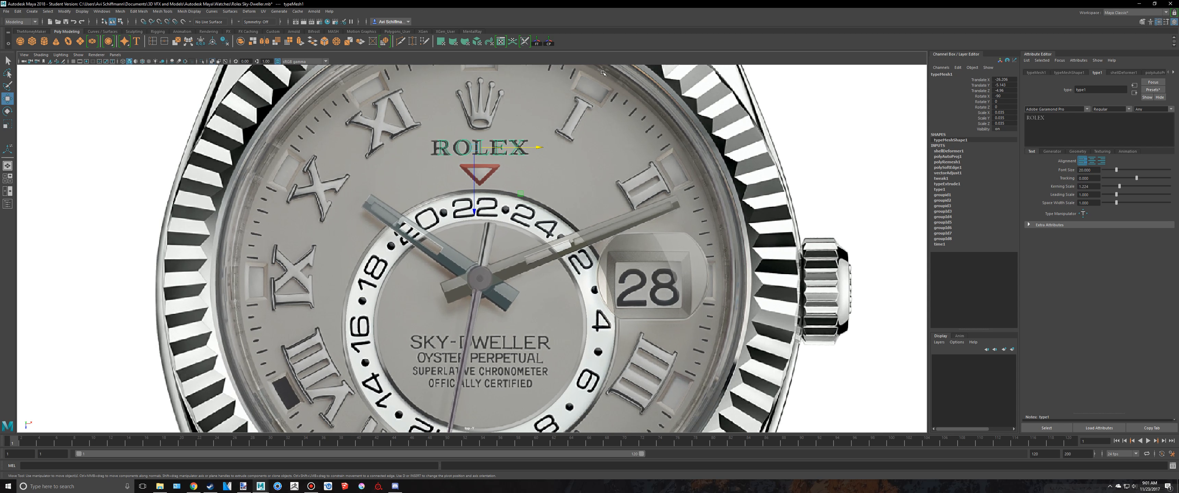
{"action": "scroll", "coordinate": [660, 279], "scroll_direction": "down", "scroll_amount": 3}
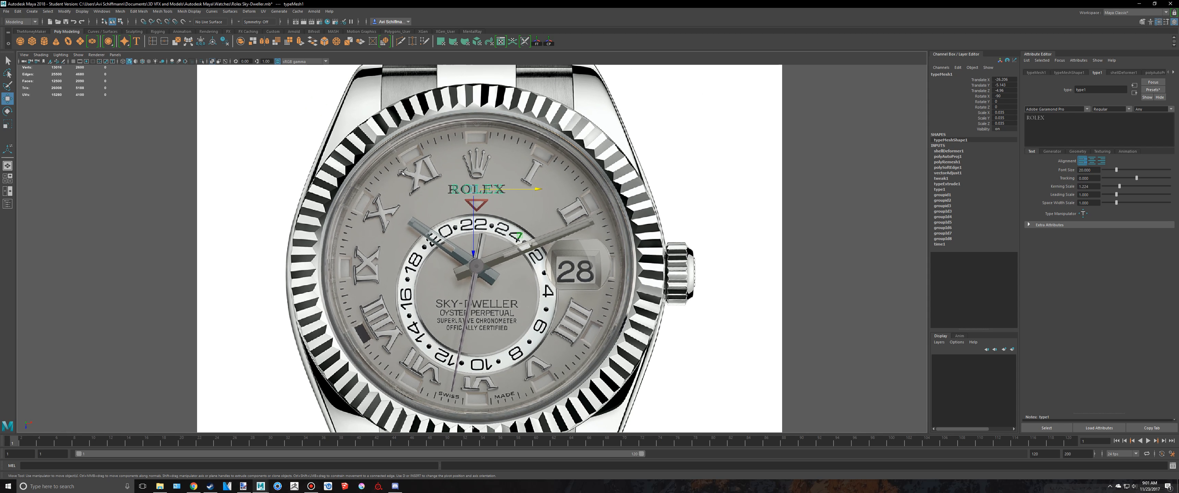
{"action": "scroll", "coordinate": [545, 218], "scroll_direction": "up", "scroll_amount": 3}
{"action": "scroll", "coordinate": [431, 177], "scroll_direction": "down", "scroll_amount": 1}
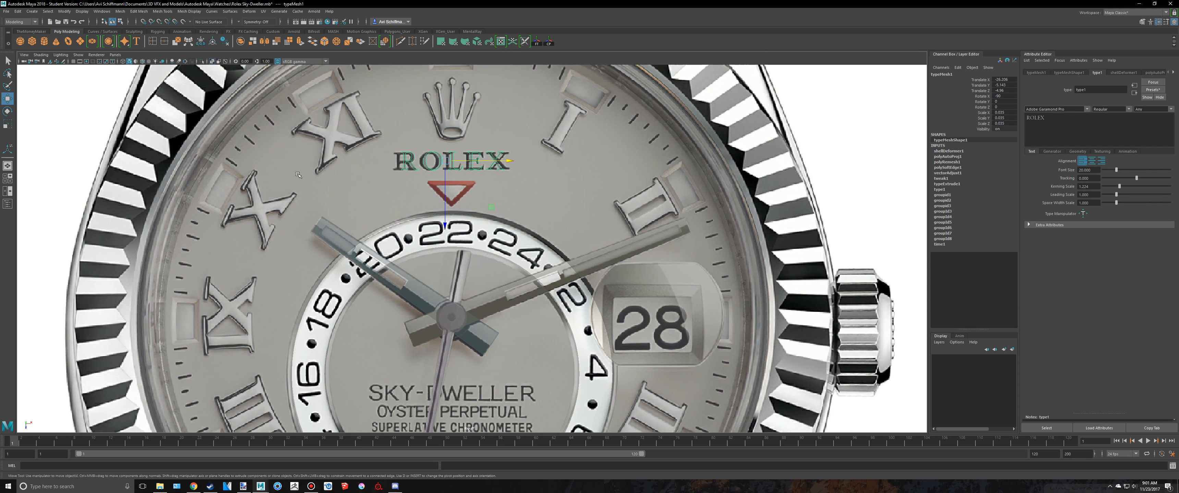
{"action": "scroll", "coordinate": [621, 194], "scroll_direction": "down", "scroll_amount": 3}
{"action": "scroll", "coordinate": [621, 195], "scroll_direction": "down", "scroll_amount": 5}
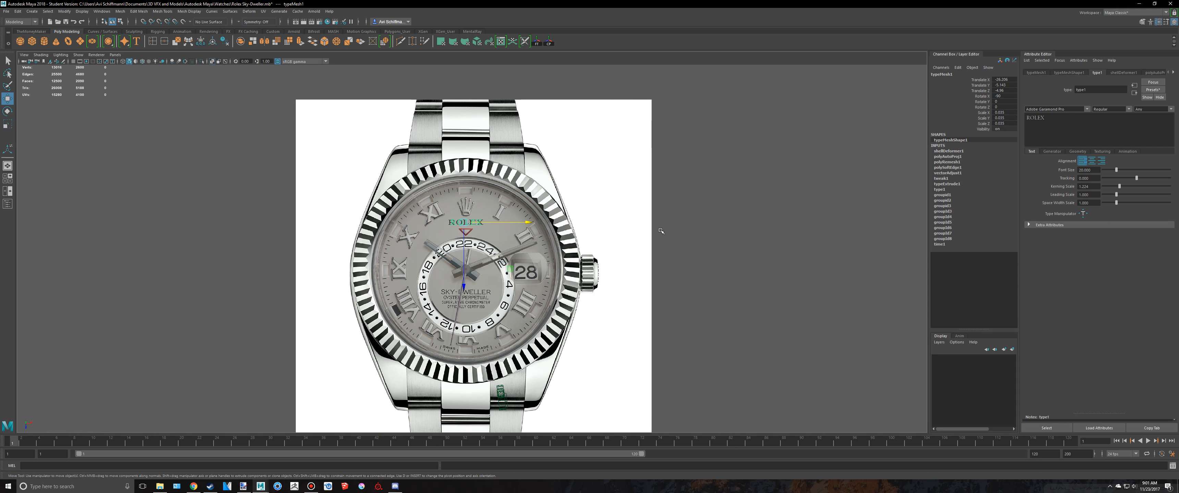
{"action": "key", "text": "space"}
{"action": "left_click_drag", "start_coordinate": [666, 182], "coordinate": [516, 182], "text": "alt"}
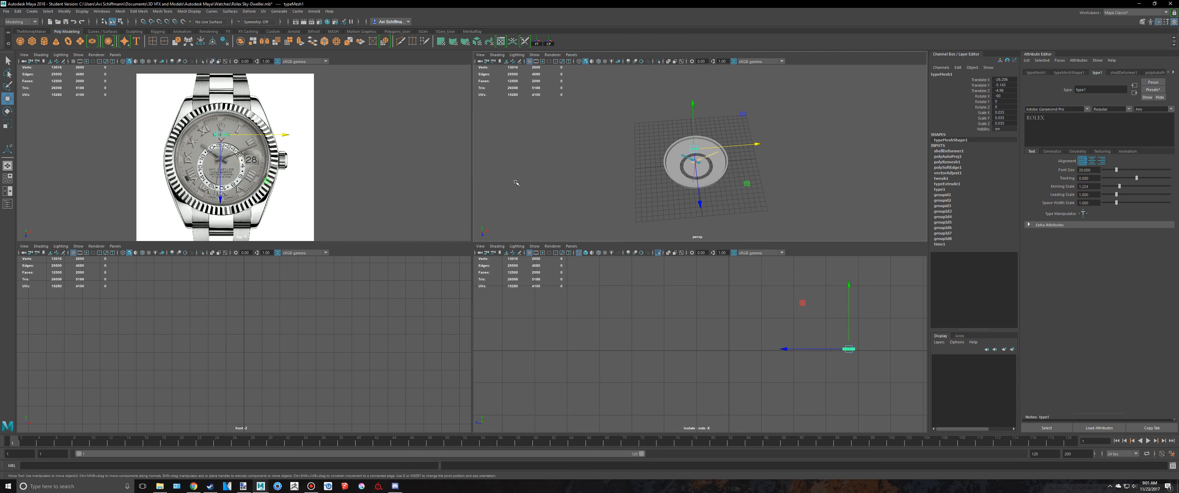
{"action": "scroll", "coordinate": [240, 146], "scroll_direction": "up", "scroll_amount": 5}
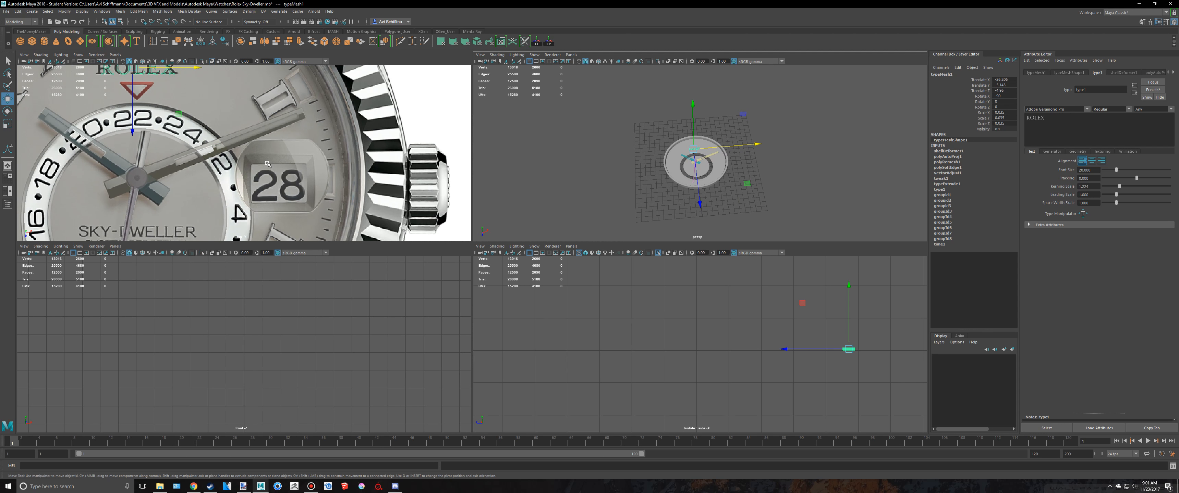
{"action": "scroll", "coordinate": [268, 161], "scroll_direction": "down", "scroll_amount": 2}
{"action": "key", "text": "space"}
{"action": "scroll", "coordinate": [364, 176], "scroll_direction": "up", "scroll_amount": 4}
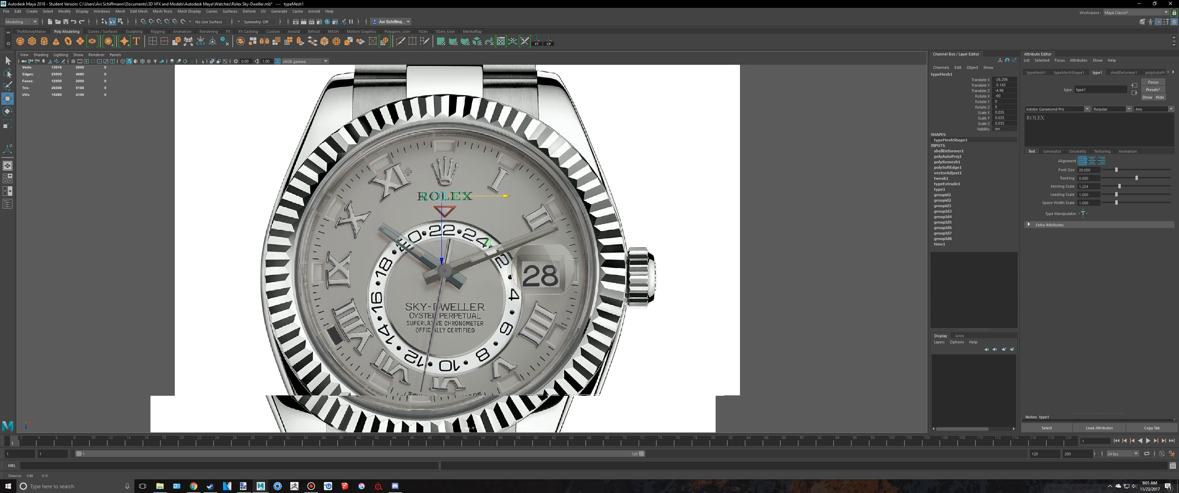
{"action": "middle_click_drag", "start_coordinate": [428, 131], "coordinate": [448, 159], "text": "alt"}
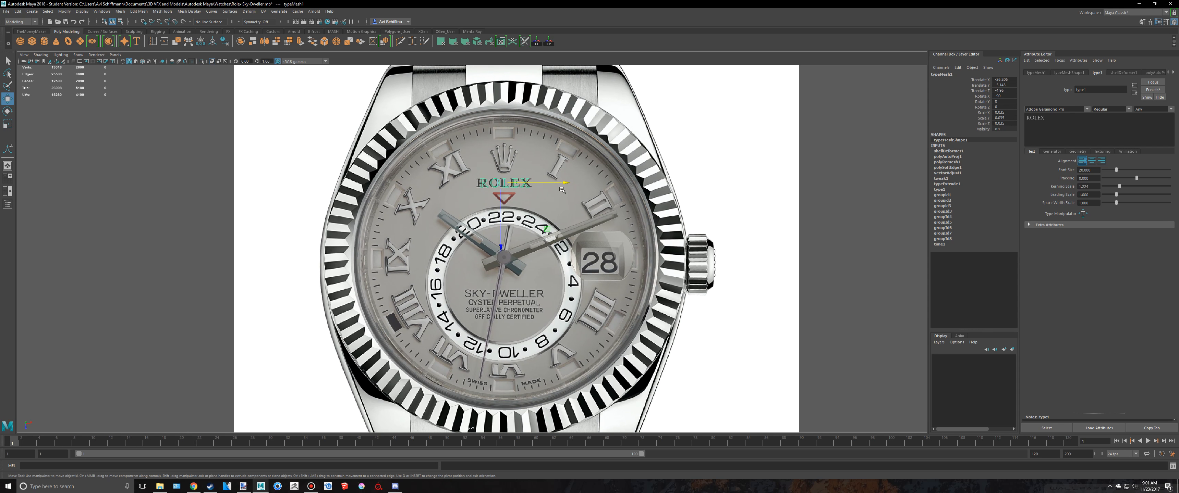
{"action": "middle_click_drag", "start_coordinate": [559, 189], "coordinate": [562, 192], "text": "alt"}
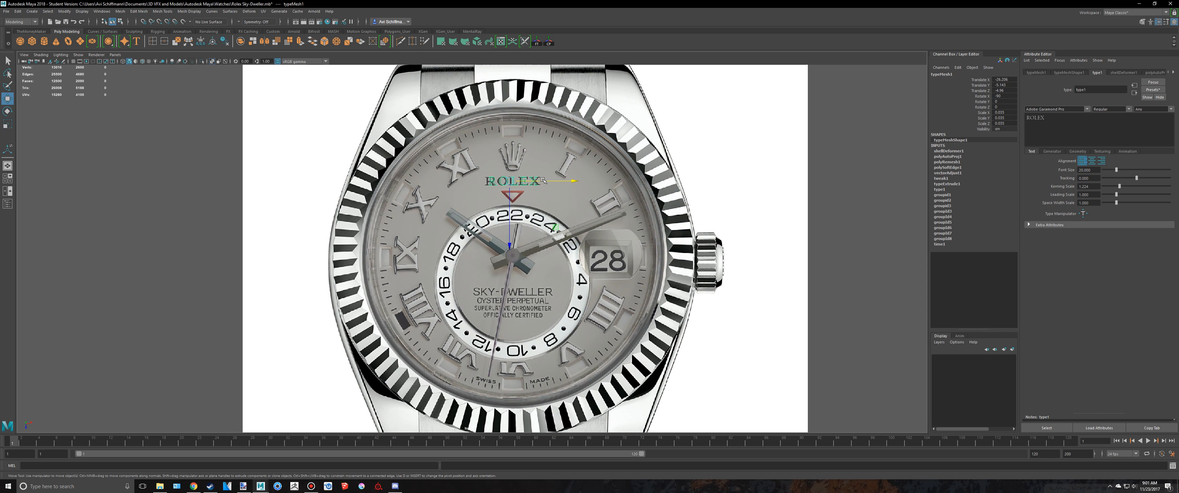
{"action": "scroll", "coordinate": [542, 179], "scroll_direction": "up", "scroll_amount": 2}
{"action": "scroll", "coordinate": [582, 209], "scroll_direction": "down", "scroll_amount": 3}
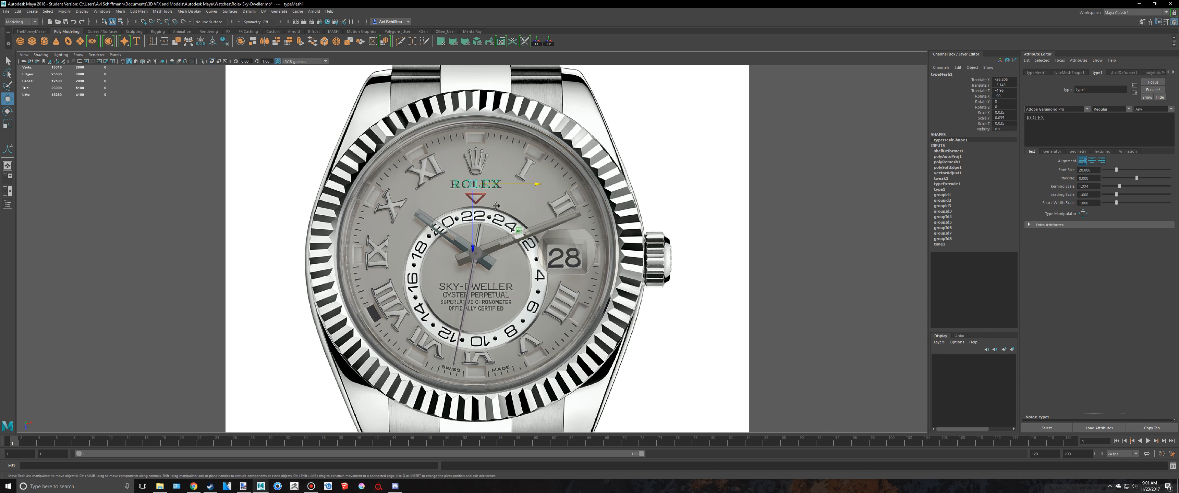
{"action": "middle_click_drag", "start_coordinate": [495, 206], "coordinate": [480, 152], "text": "alt"}
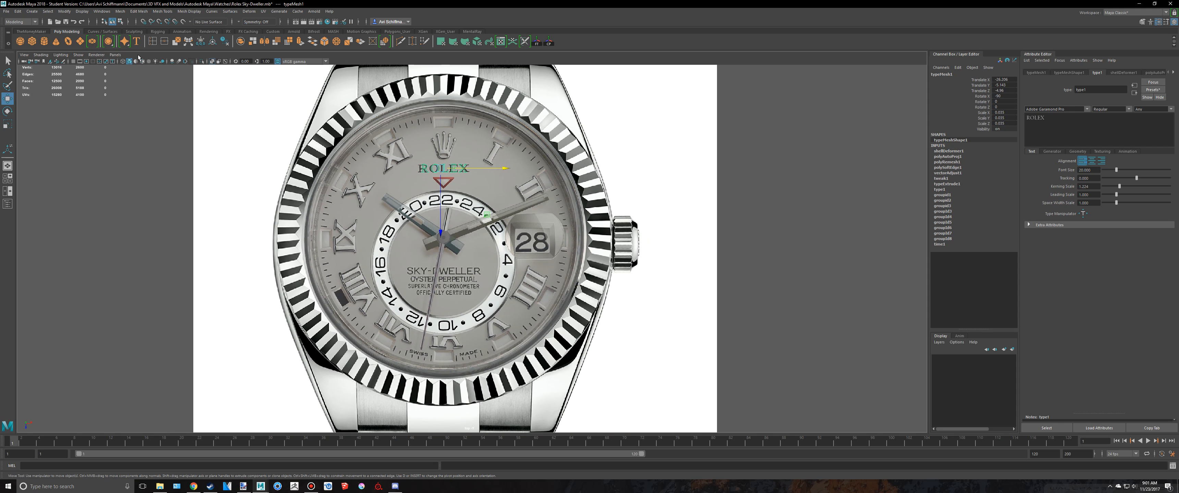
Step: Create a new 3D text object in Times New Roman that reads "I"
{"action": "middle_click_drag", "start_coordinate": [715, 154], "coordinate": [646, 131], "text": "alt"}
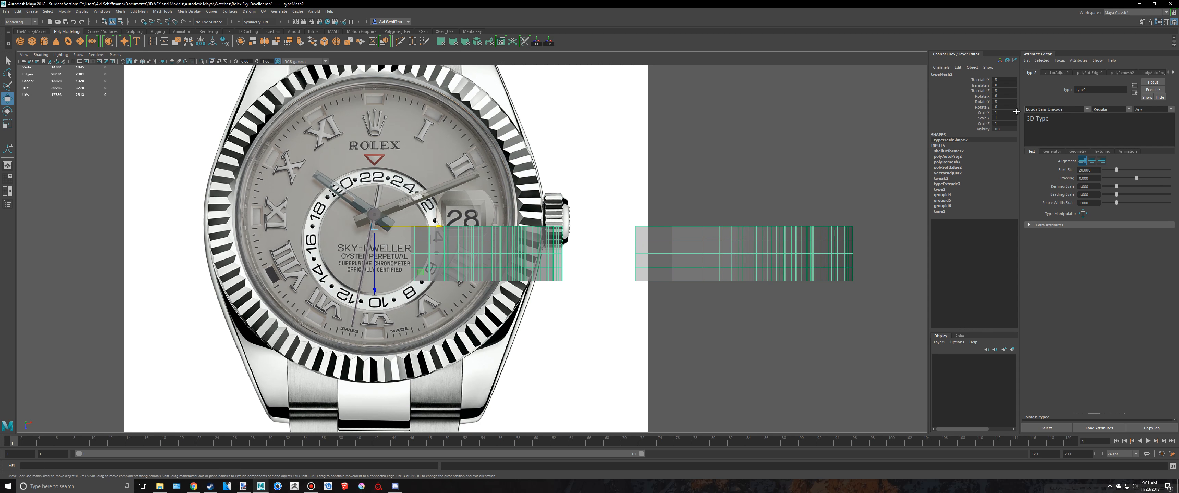
{"action": "left_click", "coordinate": [1087, 109]}
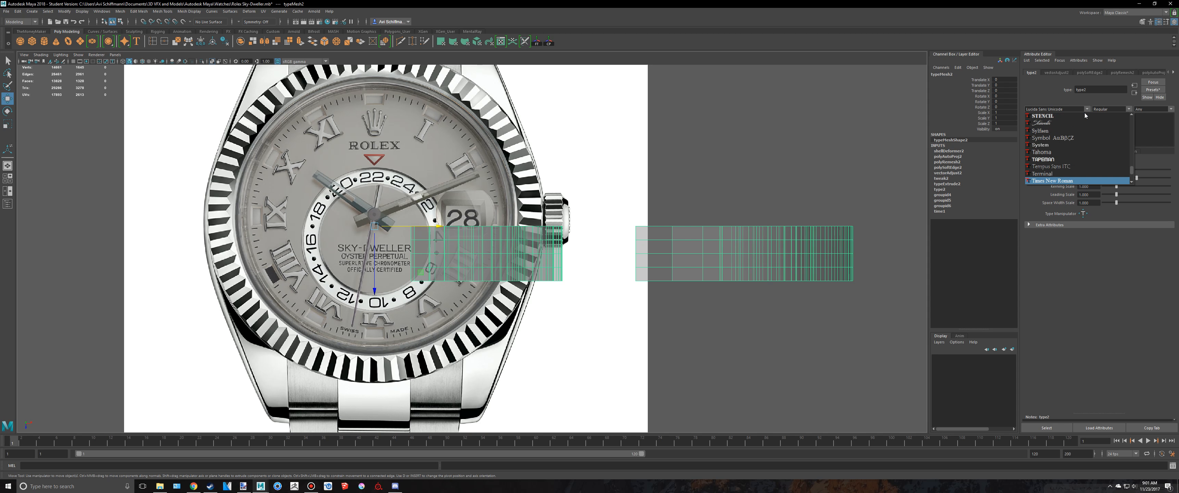
{"action": "left_click", "coordinate": [1052, 181]}
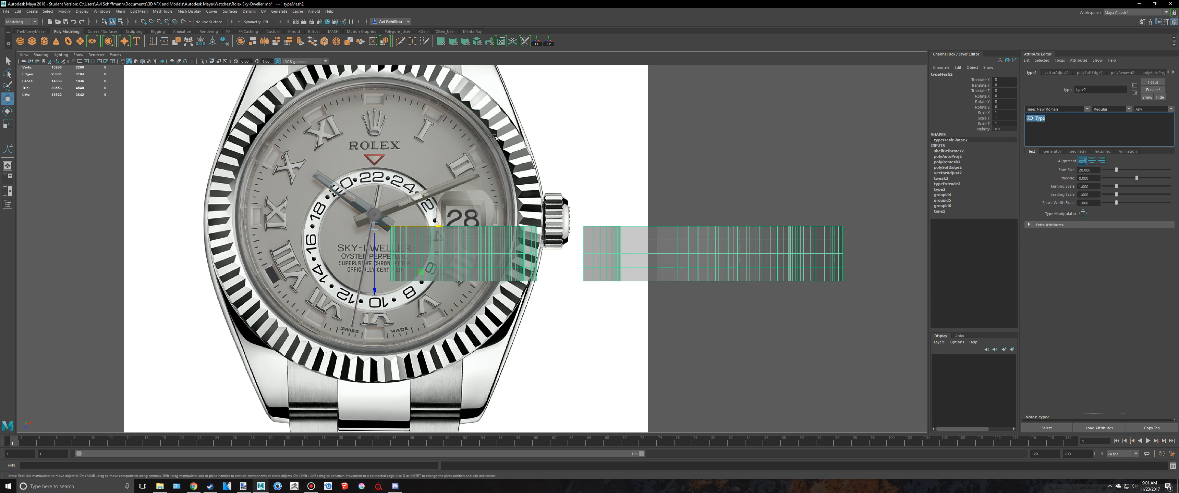
{"action": "key", "text": "ctrl+1"}
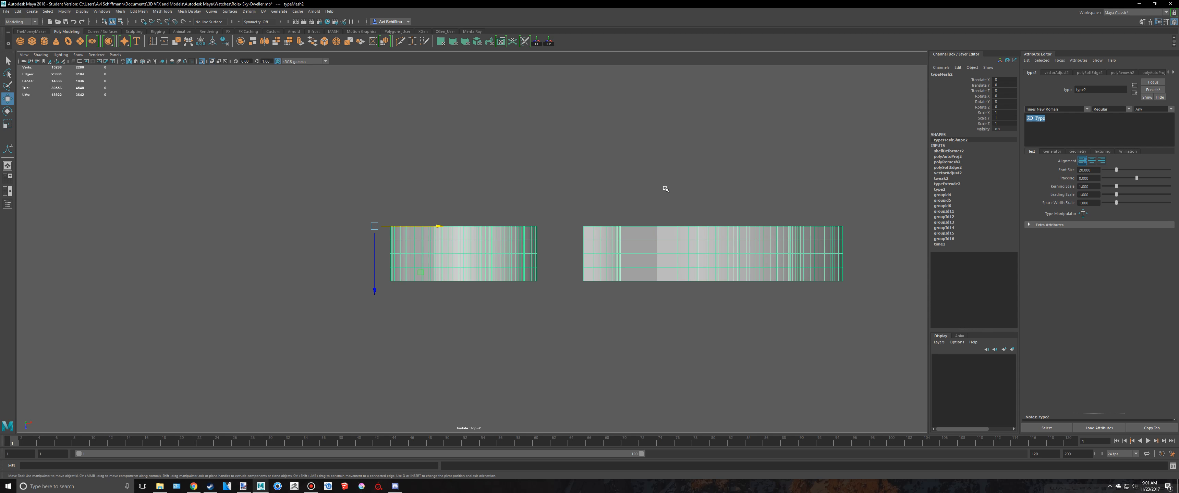
{"action": "key", "text": "ctrl+z"}
{"action": "double_click", "coordinate": [1056, 134]}
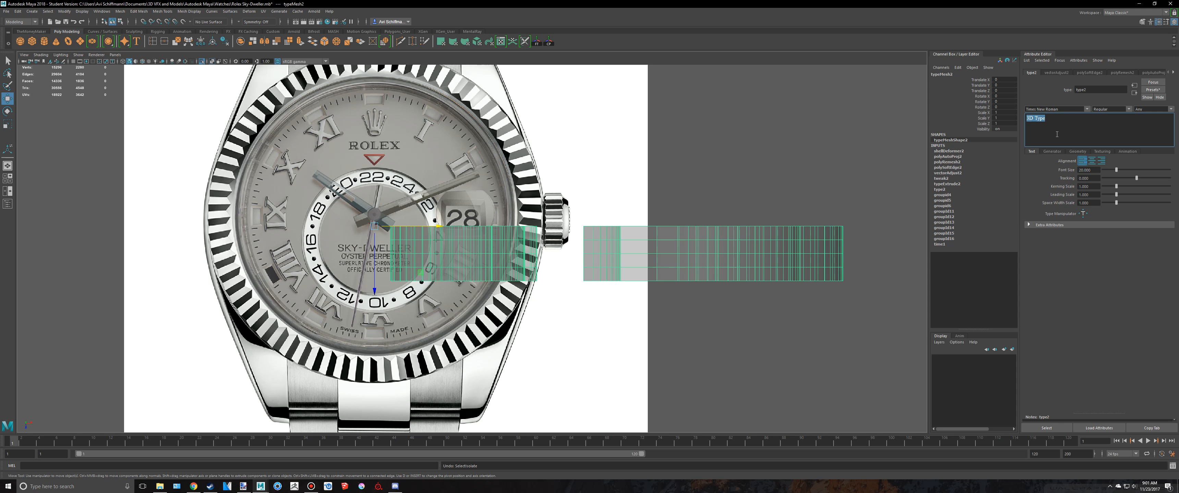
{"action": "type", "text": "I"}
Step: In the four-view layout, create another 3D text object in Times New Roman that reads "II"
{"action": "middle_click_drag", "start_coordinate": [717, 134], "coordinate": [708, 165], "text": "alt"}
{"action": "key", "text": "space"}
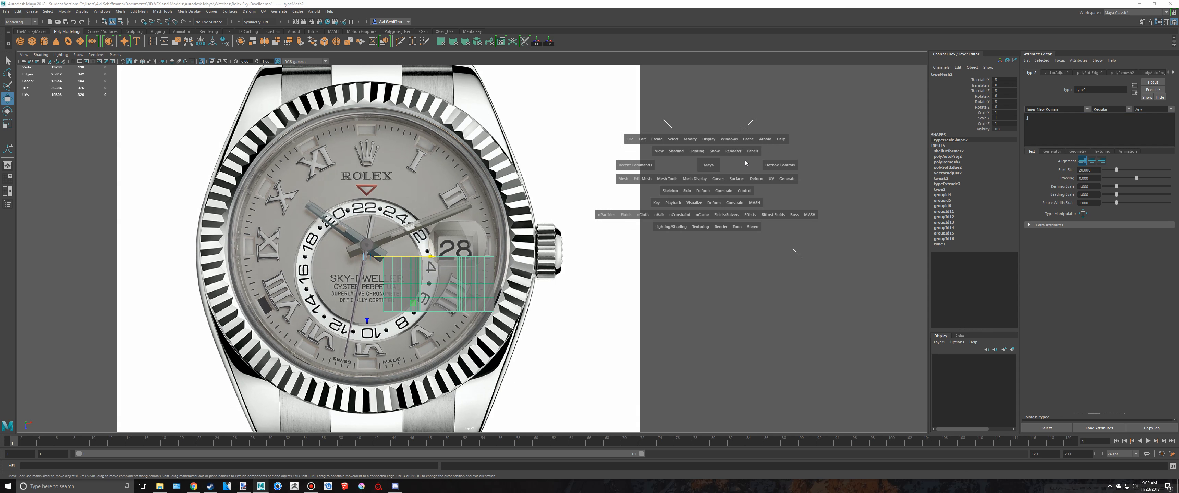
{"action": "left_click_drag", "start_coordinate": [755, 158], "coordinate": [740, 89], "text": "alt"}
{"action": "scroll", "coordinate": [740, 92], "scroll_direction": "up", "scroll_amount": 6}
{"action": "scroll", "coordinate": [241, 107], "scroll_direction": "up", "scroll_amount": 5}
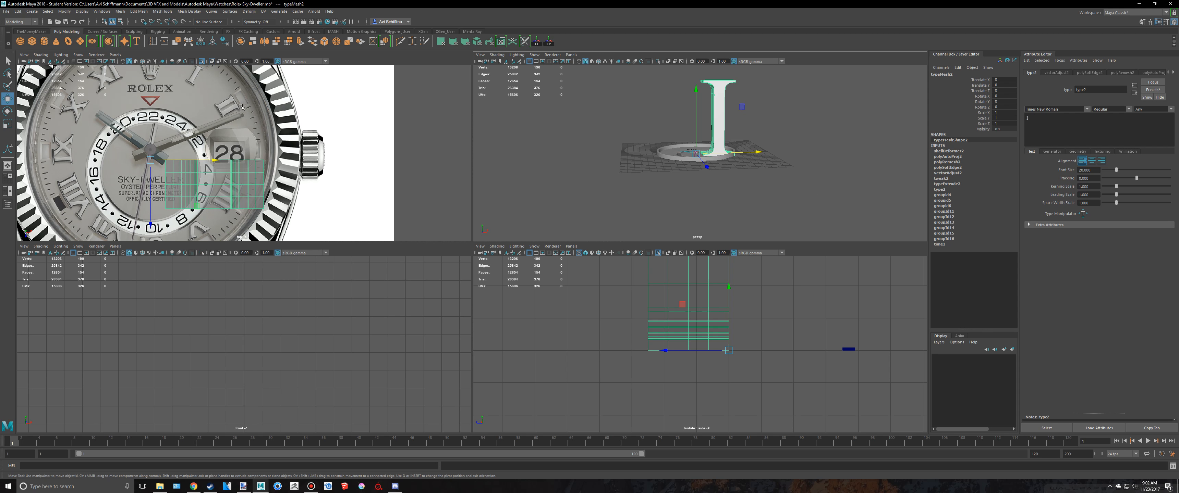
{"action": "middle_click_drag", "start_coordinate": [241, 106], "coordinate": [231, 169], "text": "alt"}
{"action": "left_click_drag", "start_coordinate": [596, 147], "coordinate": [543, 150], "text": "alt"}
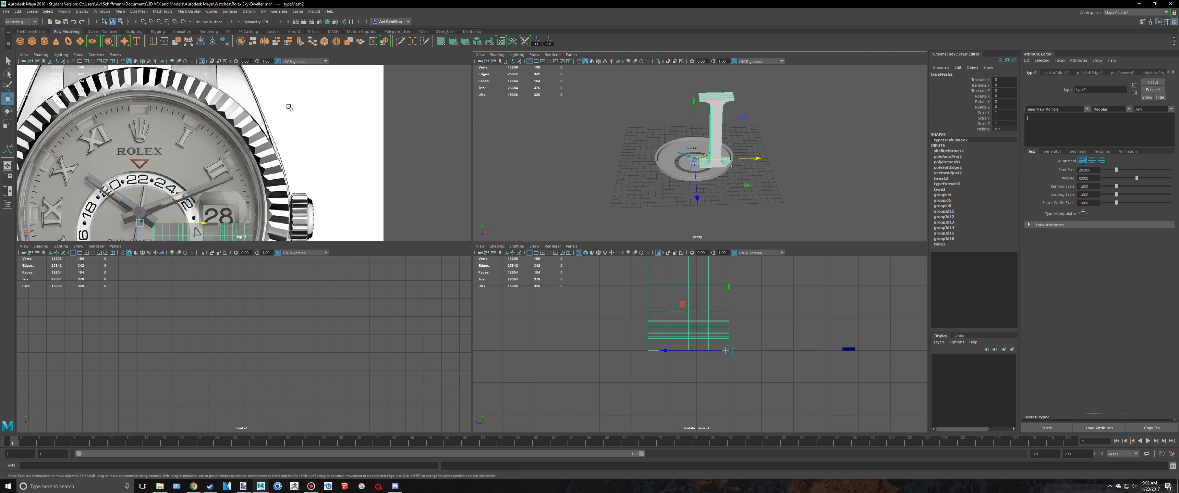
{"action": "left_click", "coordinate": [137, 41]}
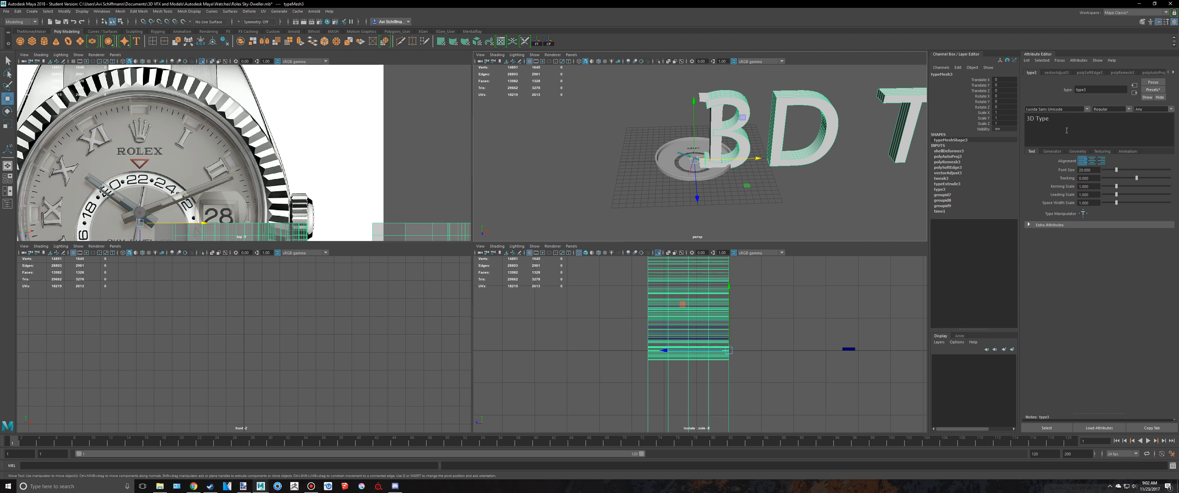
{"action": "middle_click_drag", "start_coordinate": [224, 168], "coordinate": [221, 146], "text": "alt"}
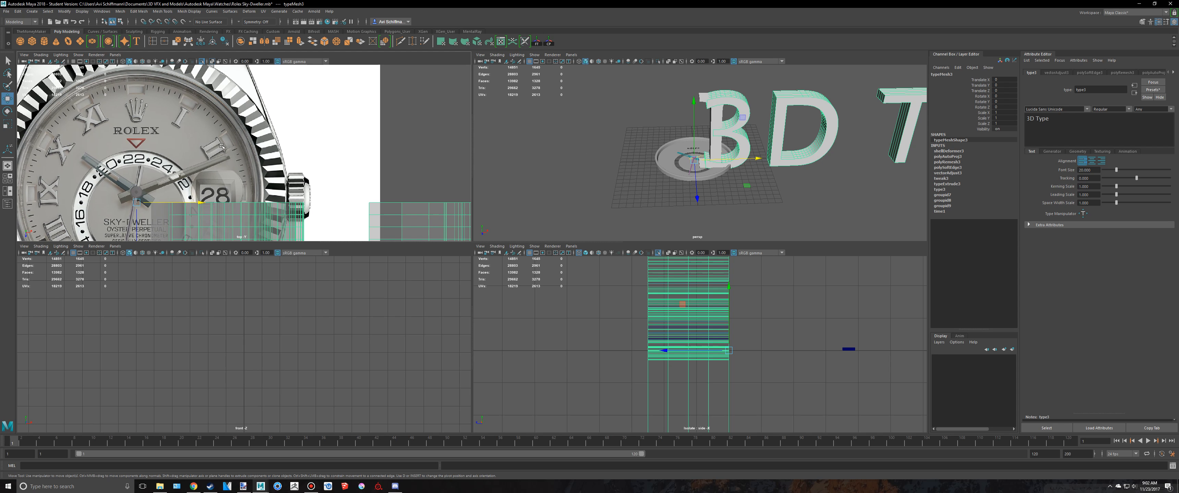
{"action": "left_click", "coordinate": [1047, 123]}
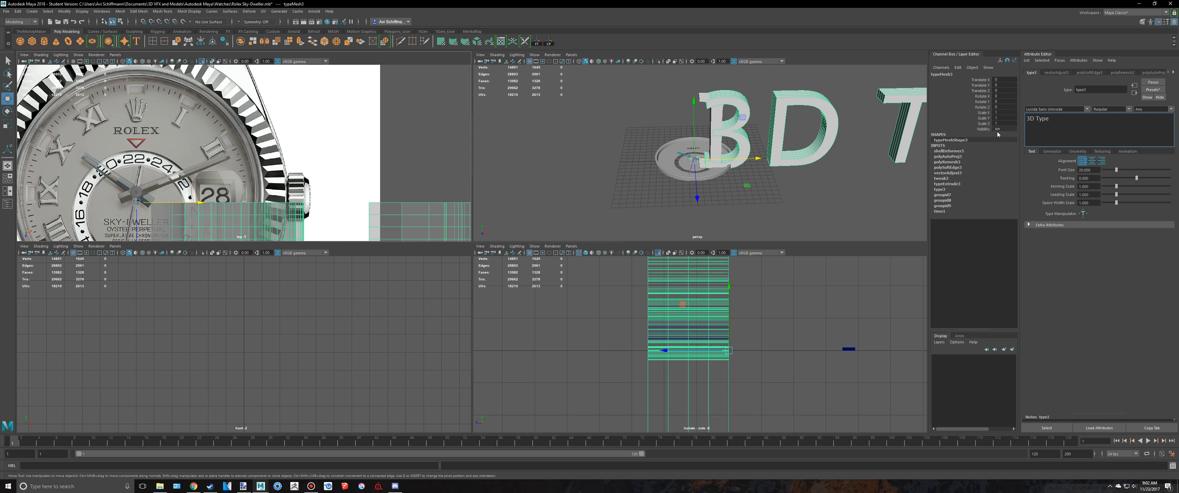
{"action": "key", "text": "BackSpace"}
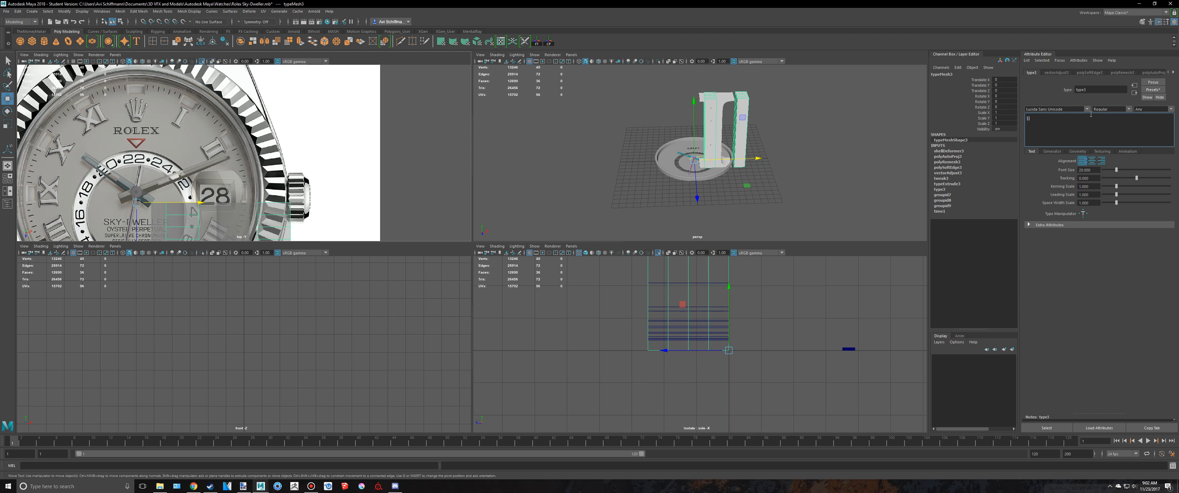
{"action": "type", "text": "times"}
{"action": "key", "text": "Return"}
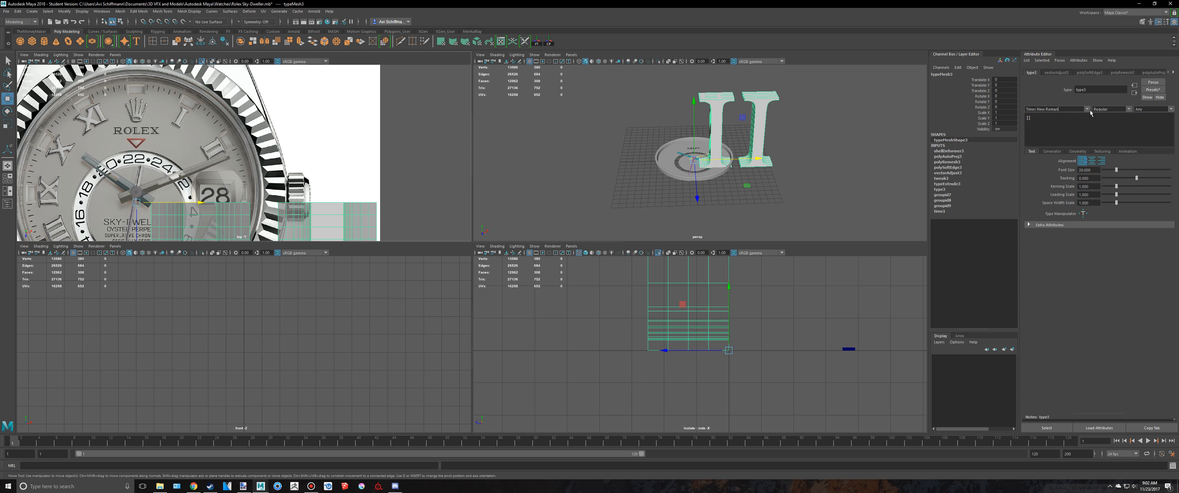
Step: Reduce the kerning scale of the "II" text until the serifs of its two letters join
{"action": "key", "text": "f"}
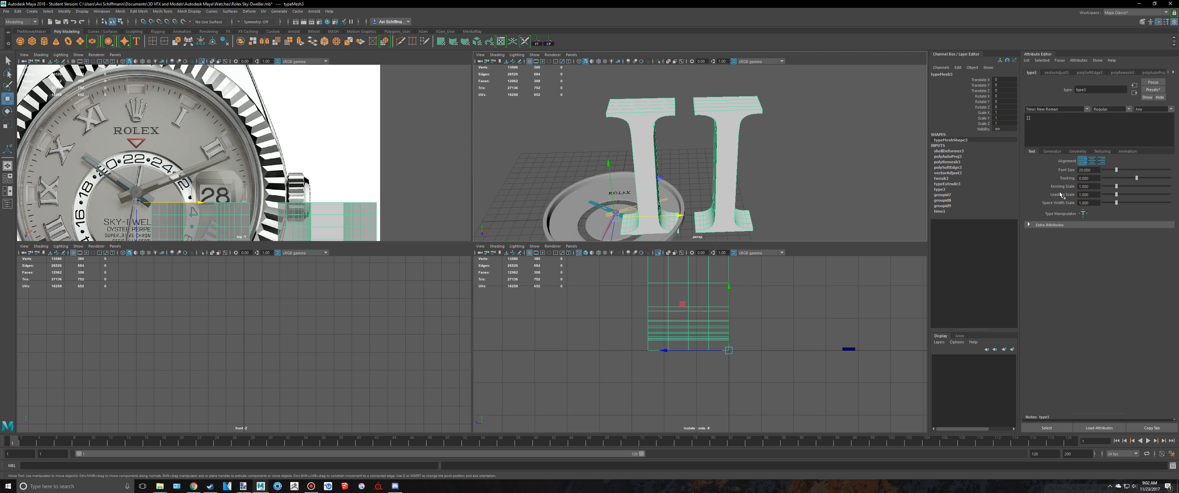
{"action": "left_click_drag", "start_coordinate": [1116, 188], "coordinate": [1112, 187]}
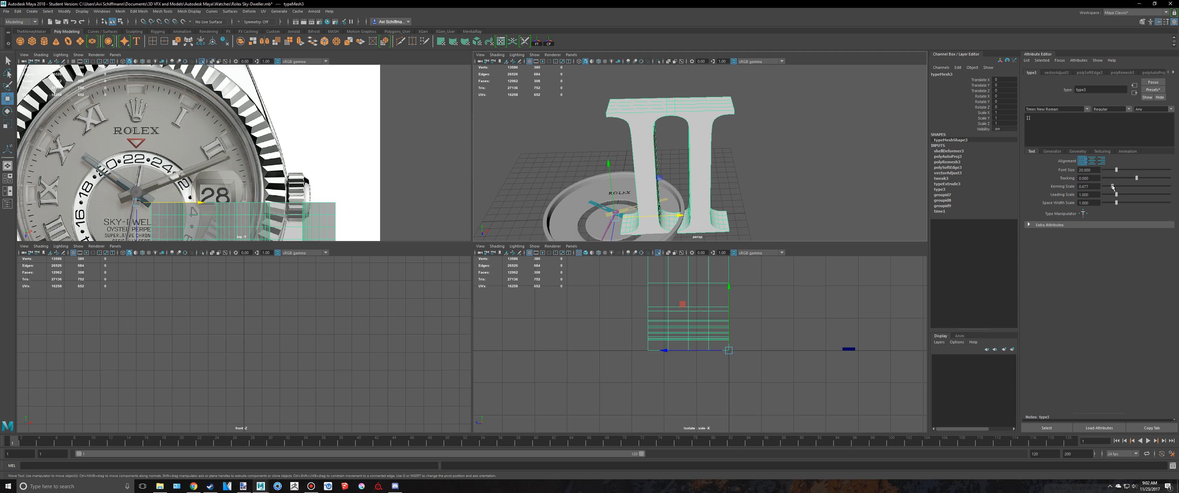
{"action": "left_click", "coordinate": [806, 179]}
{"action": "scroll", "coordinate": [801, 166], "scroll_direction": "down", "scroll_amount": 6}
{"action": "mouse_move", "coordinate": [800, 163]}
{"action": "left_mouse_down", "text": "alt"}
{"action": "mouse_move", "coordinate": [806, 144]}
{"action": "mouse_move", "coordinate": [791, 180]}
{"action": "left_mouse_up", "text": "alt"}
{"action": "scroll", "coordinate": [755, 171], "scroll_direction": "up", "scroll_amount": 4}
Step: Try to move the "II" text along Z to separate it from the "I" text
{"action": "left_click", "coordinate": [715, 164]}
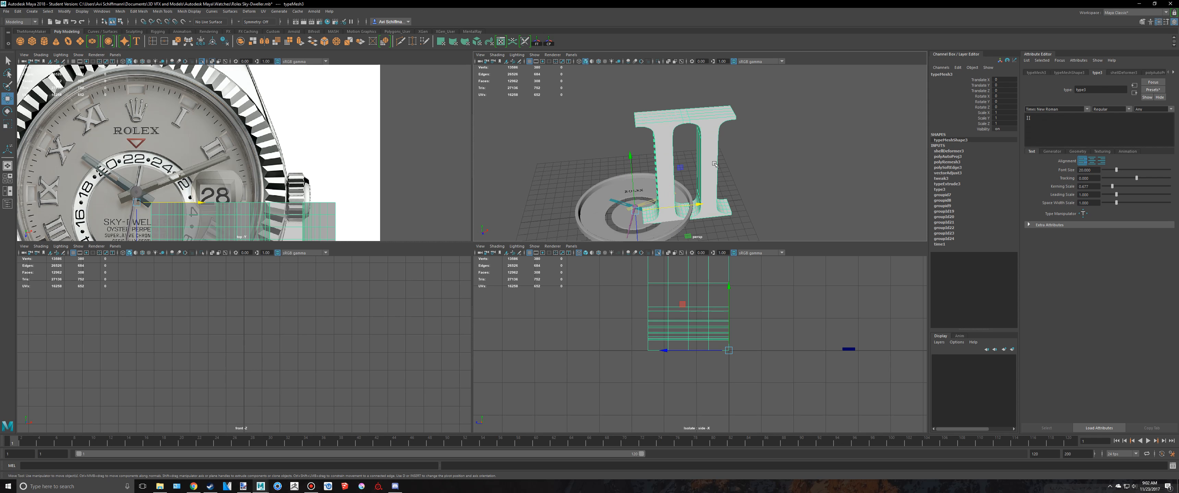
{"action": "scroll", "coordinate": [714, 166], "scroll_direction": "down", "scroll_amount": 5}
{"action": "left_click_drag", "start_coordinate": [709, 192], "coordinate": [625, 173], "text": "alt"}
{"action": "scroll", "coordinate": [760, 168], "scroll_direction": "up", "scroll_amount": 5}
{"action": "left_click", "coordinate": [810, 163]}
{"action": "scroll", "coordinate": [794, 162], "scroll_direction": "down", "scroll_amount": 5}
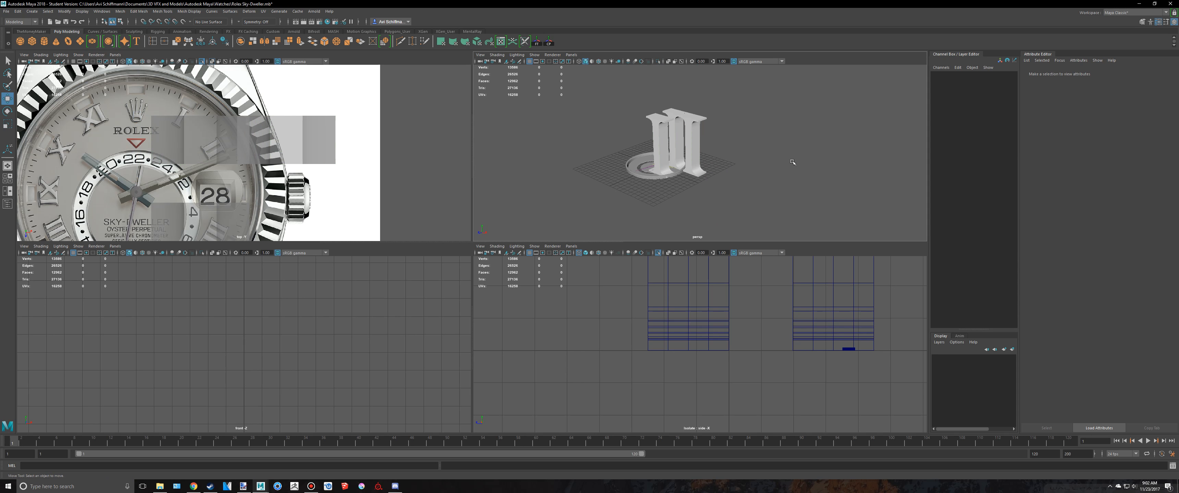
{"action": "key", "text": "ctrl+z"}
{"action": "key", "text": "ctrl+z"}
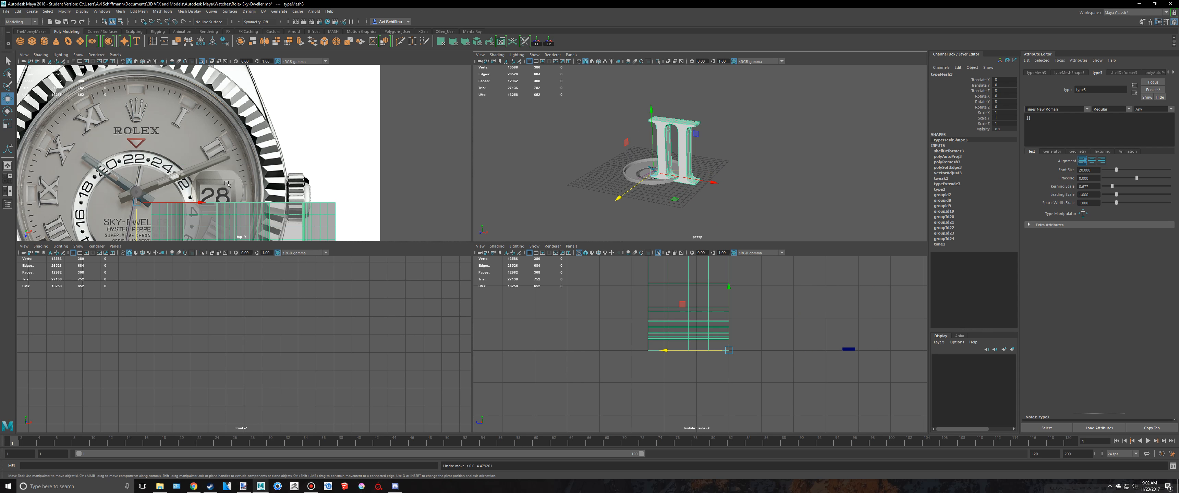
{"action": "scroll", "coordinate": [227, 184], "scroll_direction": "down", "scroll_amount": 3}
{"action": "scroll", "coordinate": [320, 165], "scroll_direction": "up", "scroll_amount": 2}
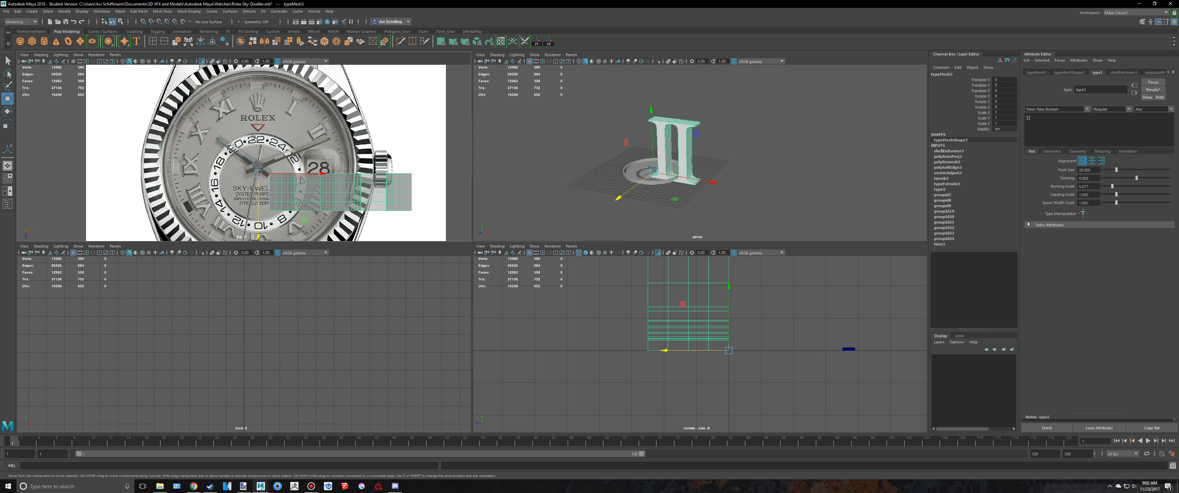
{"action": "scroll", "coordinate": [254, 138], "scroll_direction": "down", "scroll_amount": 2}
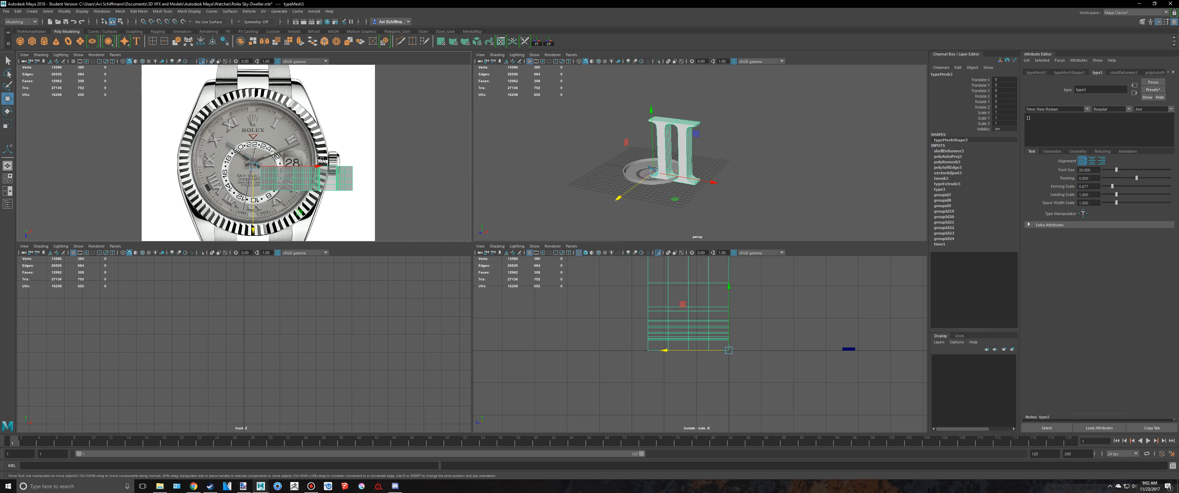
{"action": "scroll", "coordinate": [322, 159], "scroll_direction": "up", "scroll_amount": 2}
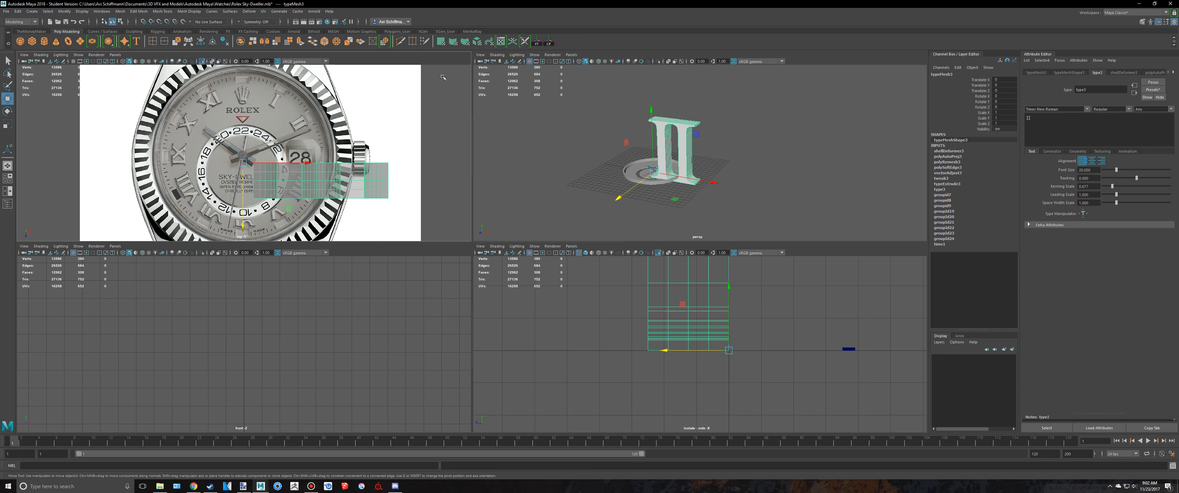
{"action": "left_click", "coordinate": [311, 486]}
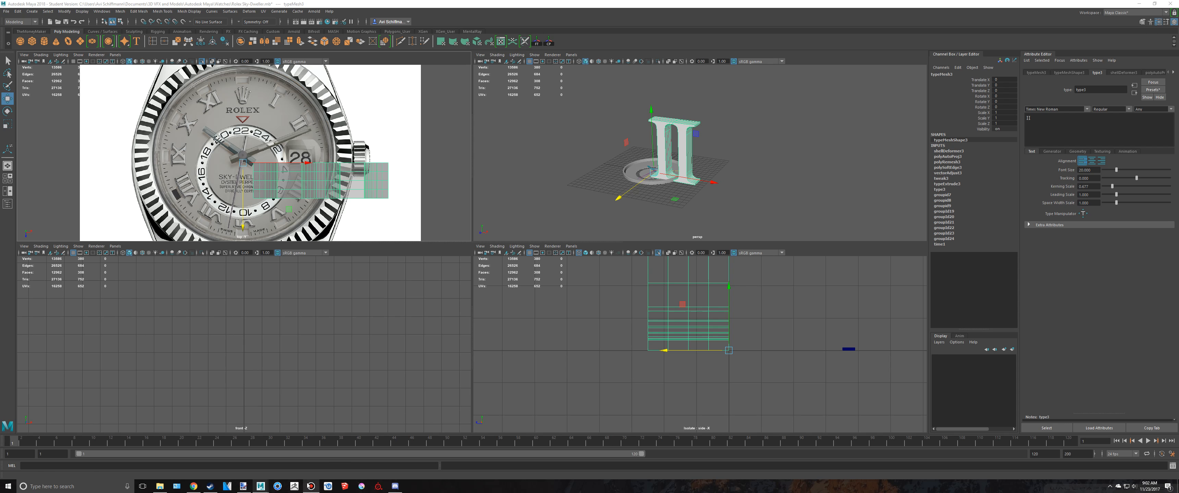
{"action": "left_click", "coordinate": [307, 173]}
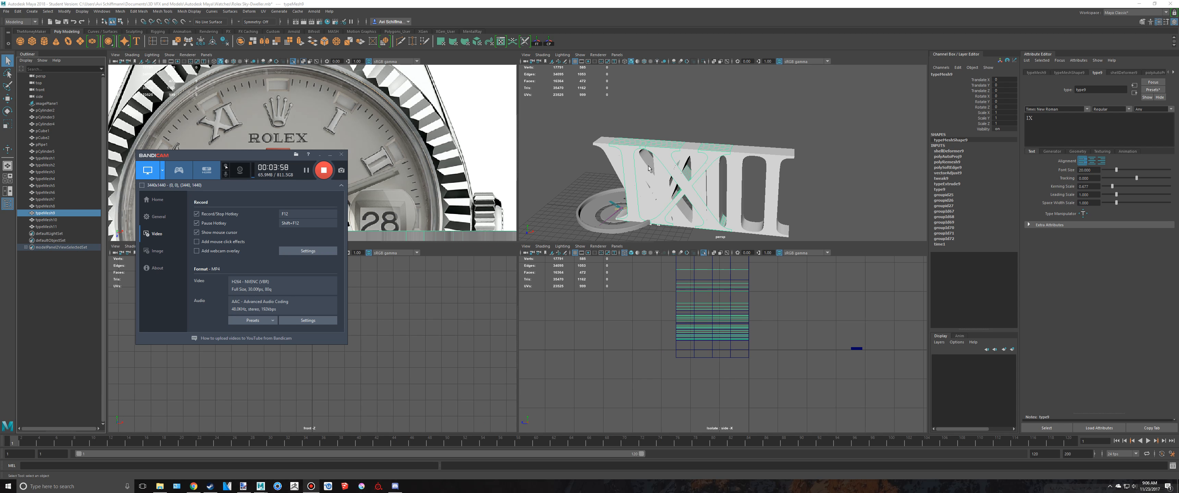
Step: Try to move the "IIII" numeral along Z, away from the other overlapping numerals in the perspective view
{"action": "left_click_drag", "start_coordinate": [637, 169], "coordinate": [671, 180], "text": "alt"}
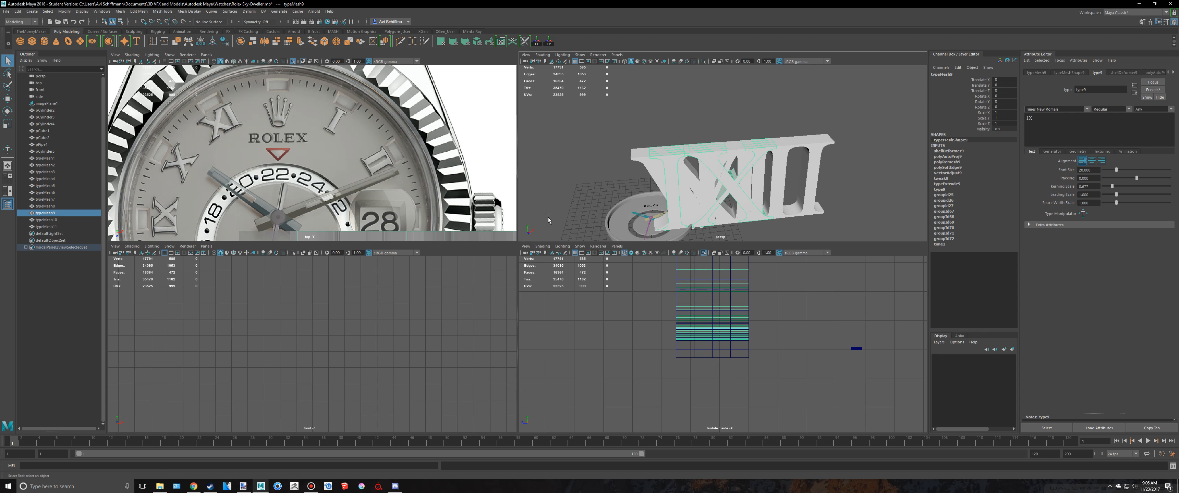
{"action": "key", "text": "space"}
{"action": "left_click", "coordinate": [3, 205]}
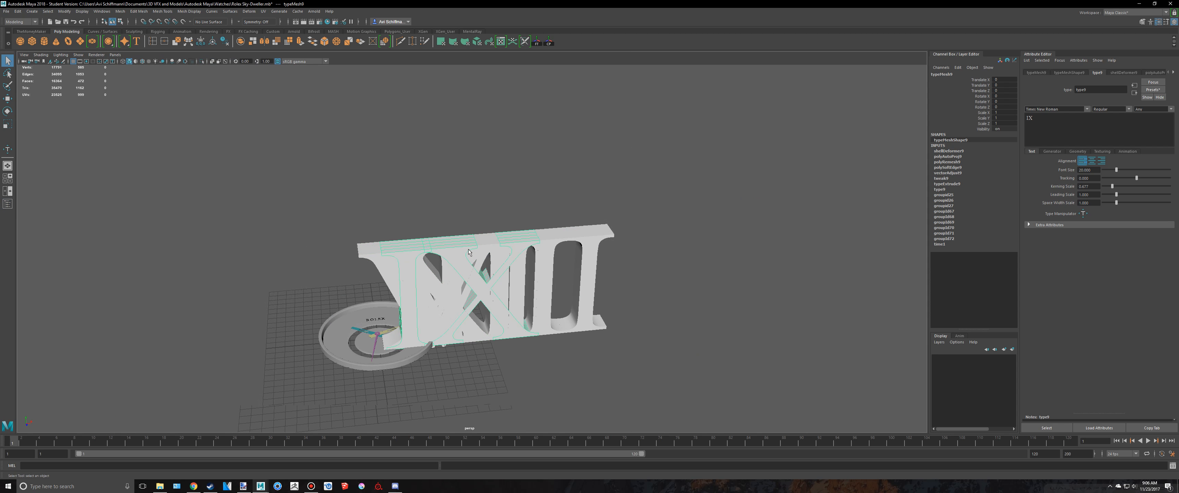
{"action": "scroll", "coordinate": [504, 231], "scroll_direction": "down", "scroll_amount": 3}
{"action": "left_click_drag", "start_coordinate": [504, 231], "coordinate": [572, 233], "text": "alt"}
{"action": "scroll", "coordinate": [573, 233], "scroll_direction": "up", "scroll_amount": 3}
{"action": "key", "text": "w"}
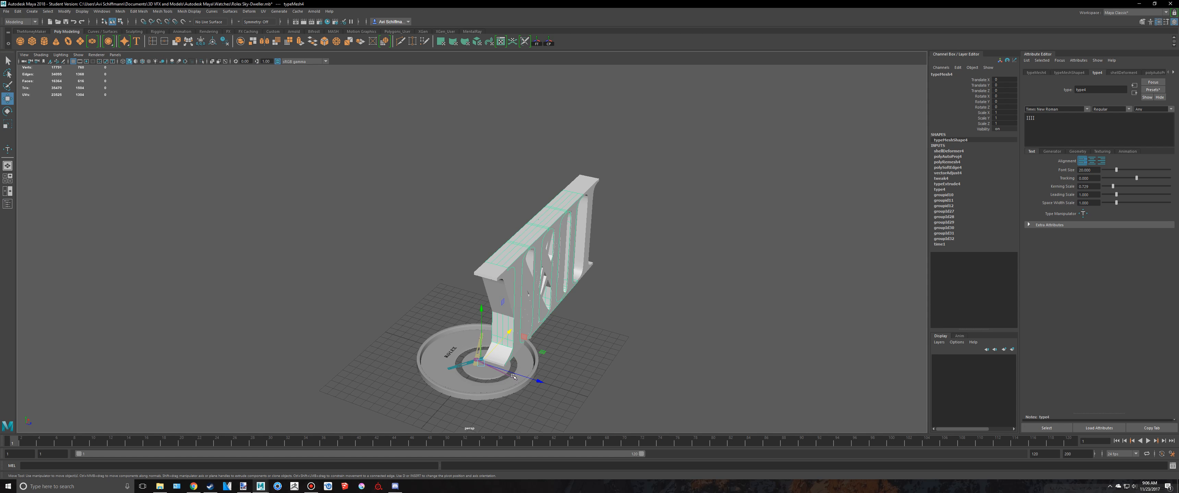
{"action": "left_click_drag", "start_coordinate": [534, 378], "coordinate": [539, 341]}
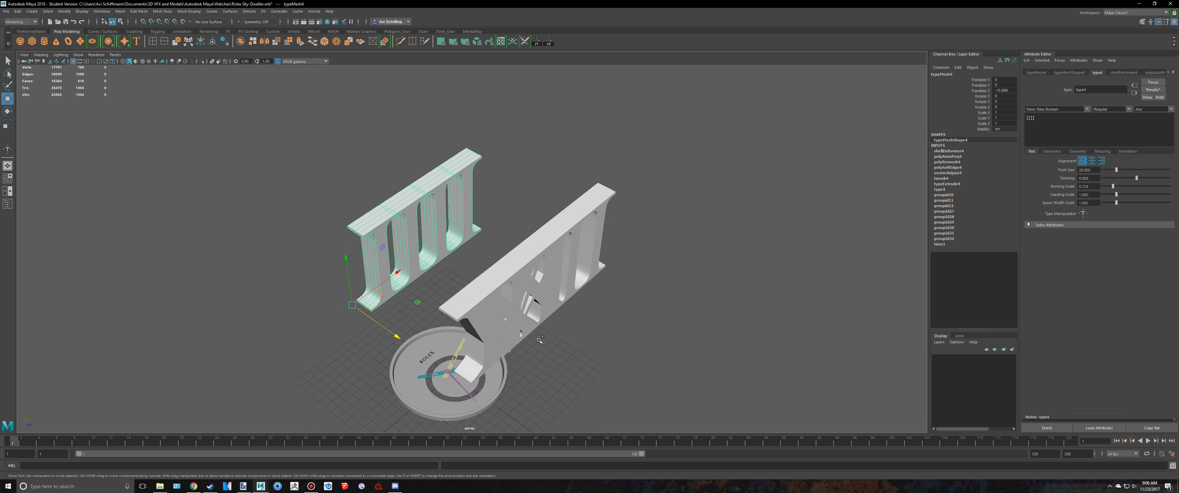
{"action": "key", "text": "ctrl+z"}
{"action": "middle_click_drag", "start_coordinate": [568, 334], "coordinate": [560, 312], "text": "alt"}
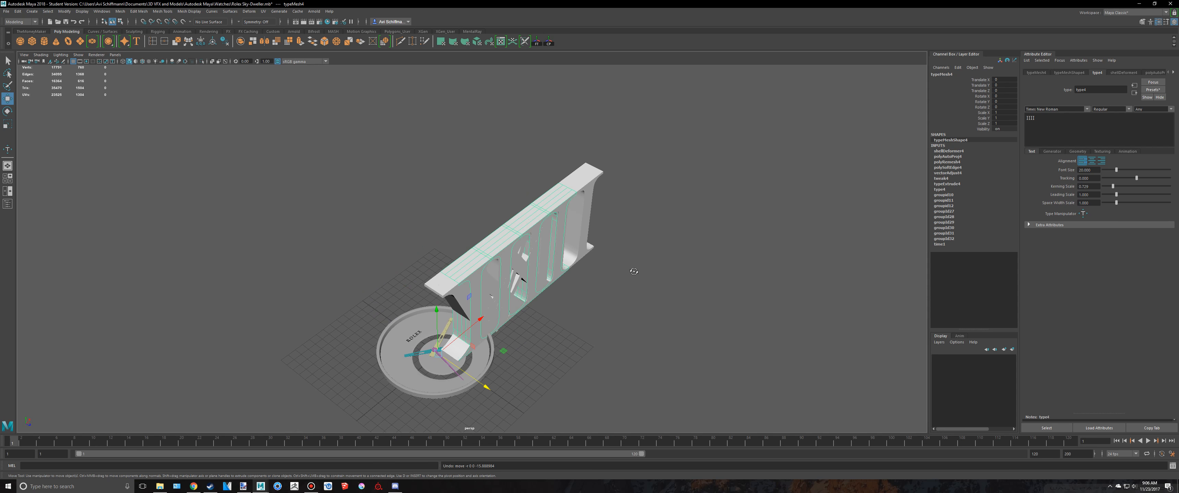
Step: Select all the Roman numeral text objects and centre their pivots
{"action": "left_click_drag", "start_coordinate": [634, 271], "coordinate": [666, 252], "text": "alt"}
{"action": "left_click_drag", "start_coordinate": [389, 136], "coordinate": [720, 226]}
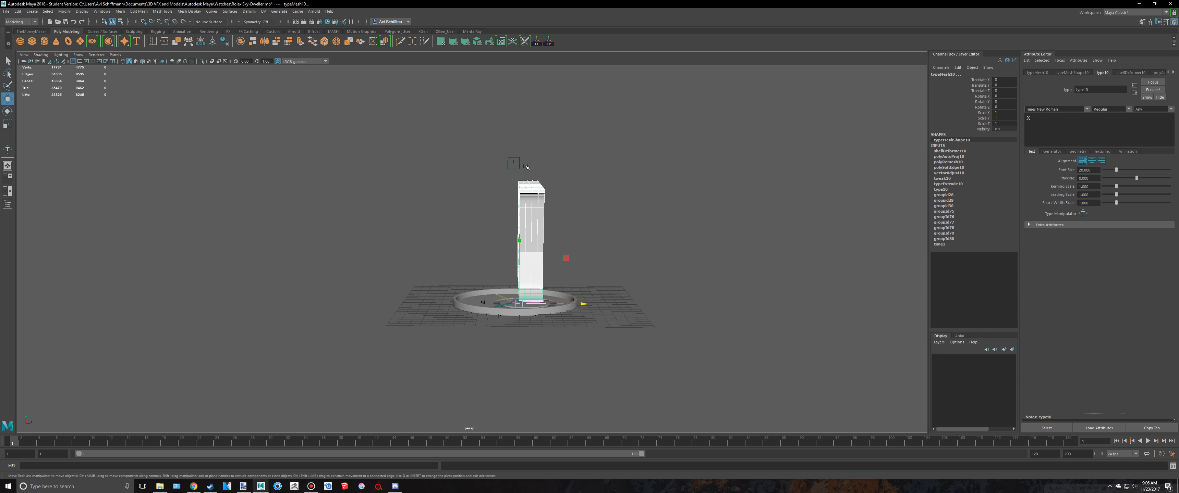
{"action": "left_click_drag", "start_coordinate": [526, 166], "coordinate": [761, 124], "text": "alt"}
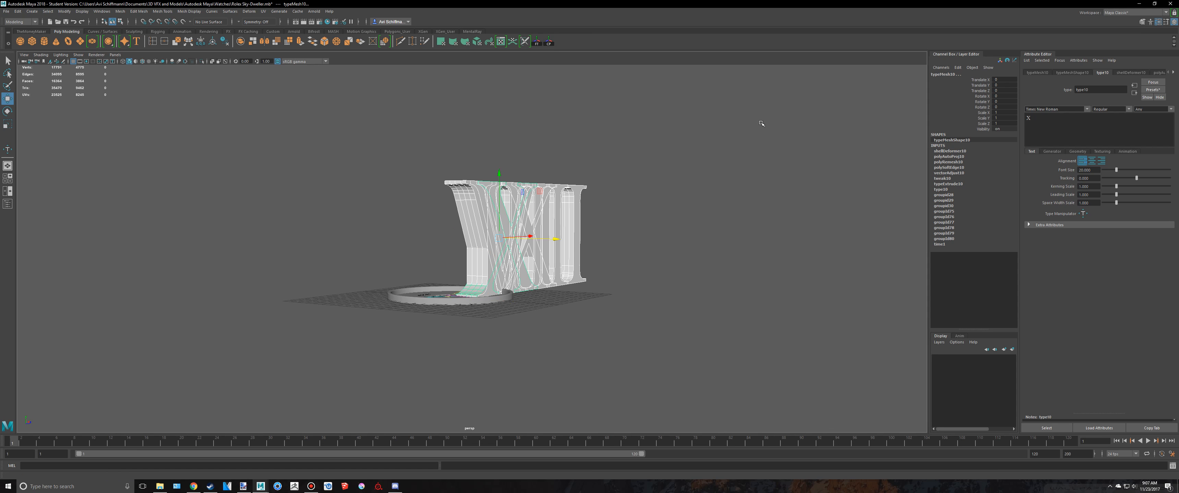
{"action": "scroll", "coordinate": [761, 124], "scroll_direction": "up", "scroll_amount": 3}
{"action": "left_click", "coordinate": [82, 11]}
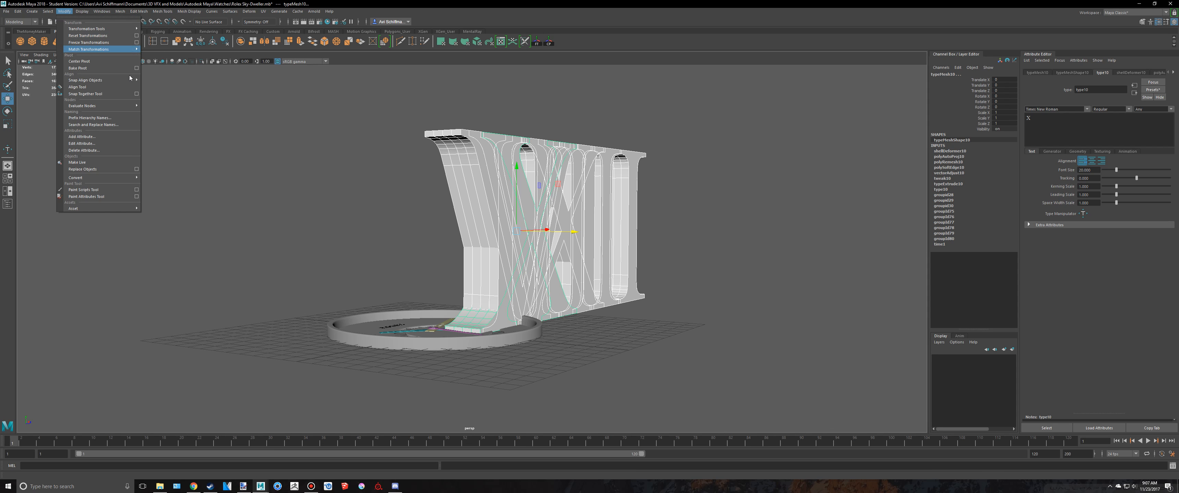
{"action": "left_click", "coordinate": [627, 133]}
{"action": "left_click_drag", "start_coordinate": [627, 133], "coordinate": [663, 163], "text": "alt"}
{"action": "scroll", "coordinate": [663, 163], "scroll_direction": "up", "scroll_amount": 3}
{"action": "middle_click_drag", "start_coordinate": [647, 151], "coordinate": [587, 188], "text": "alt"}
{"action": "key", "text": "e"}
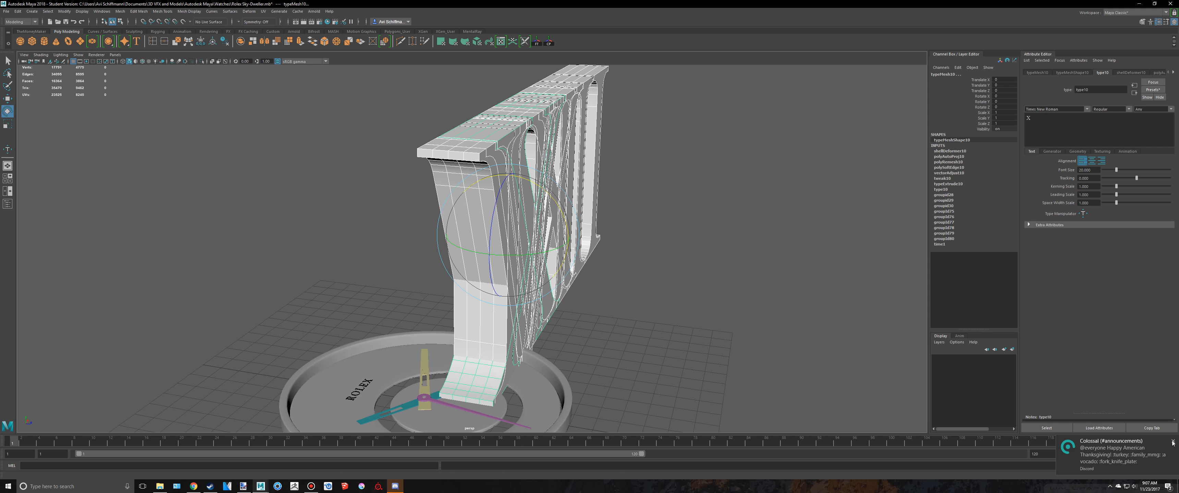
Step: Dismiss the chat notification and quit Discord
{"action": "left_click", "coordinate": [1172, 443]}
{"action": "middle_click_drag", "start_coordinate": [742, 211], "coordinate": [737, 224], "text": "alt"}
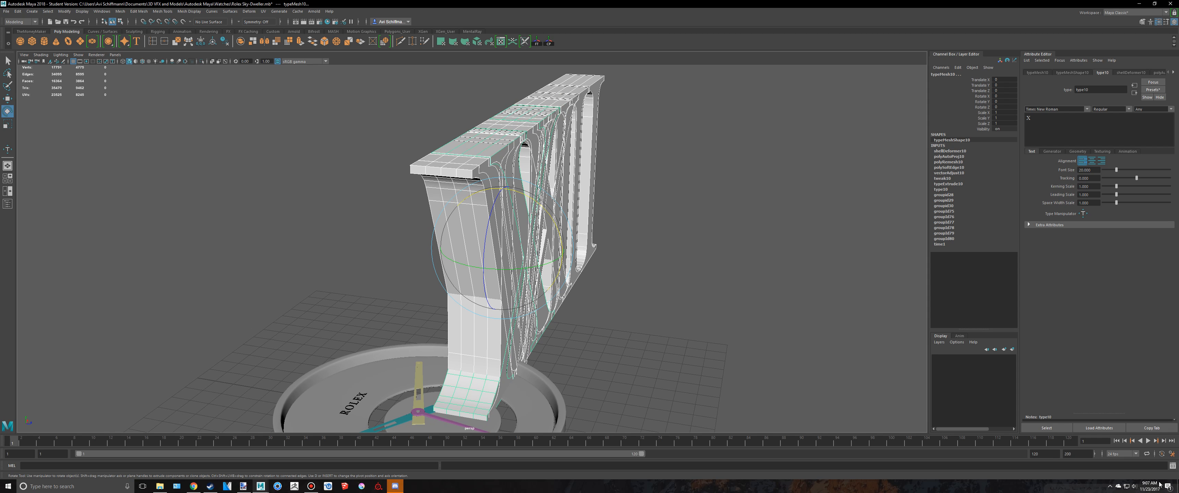
{"action": "left_click", "coordinate": [1110, 486]}
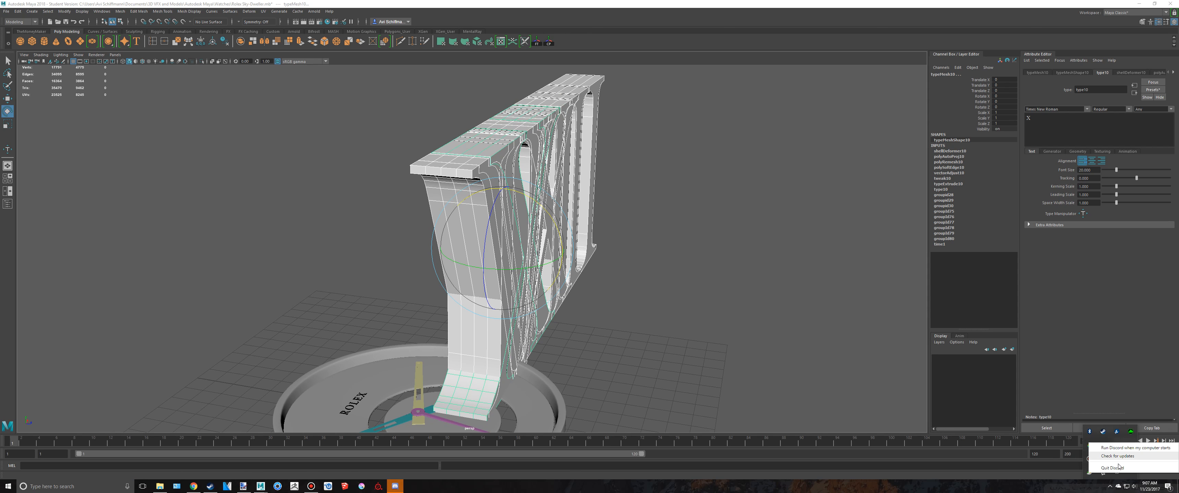
Step: Rotate all the selected numerals to -90 degrees about X so they lie flat, parallel to the dial
{"action": "left_click_drag", "start_coordinate": [741, 259], "coordinate": [711, 259], "text": "alt"}
{"action": "middle_click_drag", "start_coordinate": [711, 259], "coordinate": [727, 272], "text": "alt"}
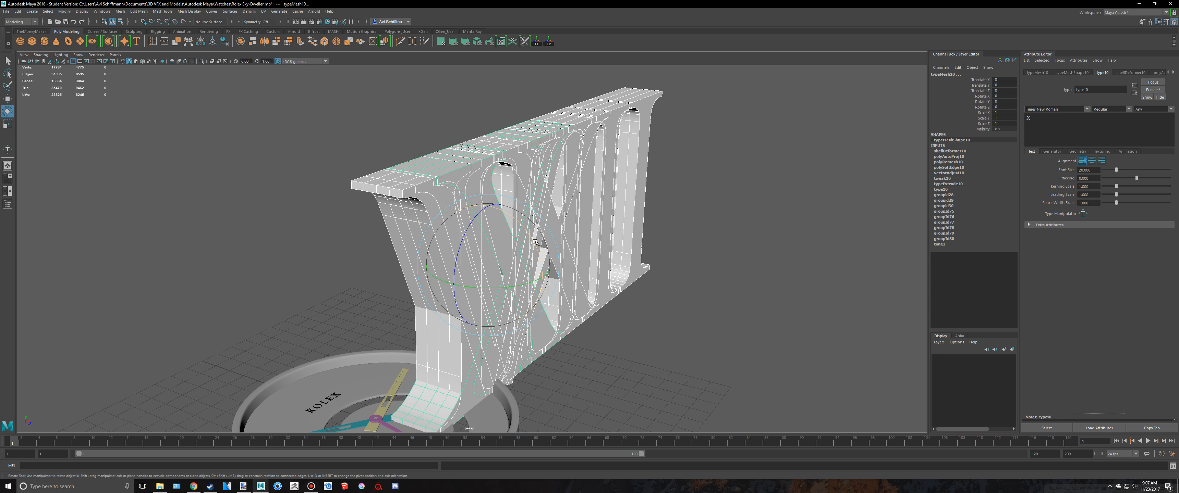
{"action": "left_click_drag", "start_coordinate": [536, 243], "coordinate": [517, 199]}
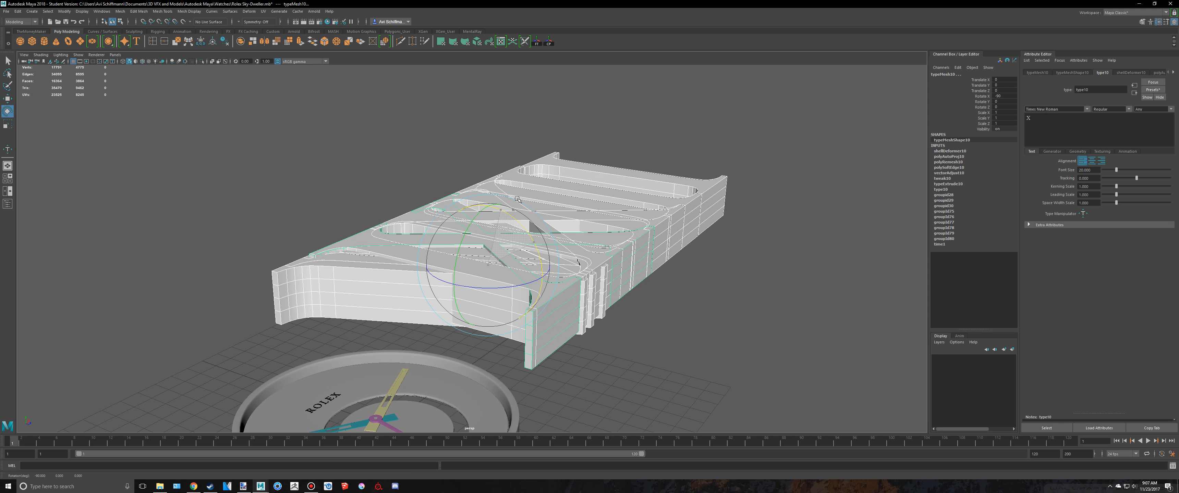
Step: Scale the numerals down to about the printed numerals' size and move them in the top view until the "I" overlaps its printed counterpart
{"action": "scroll", "coordinate": [570, 262], "scroll_direction": "down", "scroll_amount": 5}
{"action": "left_click_drag", "start_coordinate": [572, 264], "coordinate": [286, 302], "text": "alt"}
{"action": "scroll", "coordinate": [421, 304], "scroll_direction": "up", "scroll_amount": 3}
{"action": "key", "text": "r"}
{"action": "key", "text": "space"}
{"action": "key", "text": "space"}
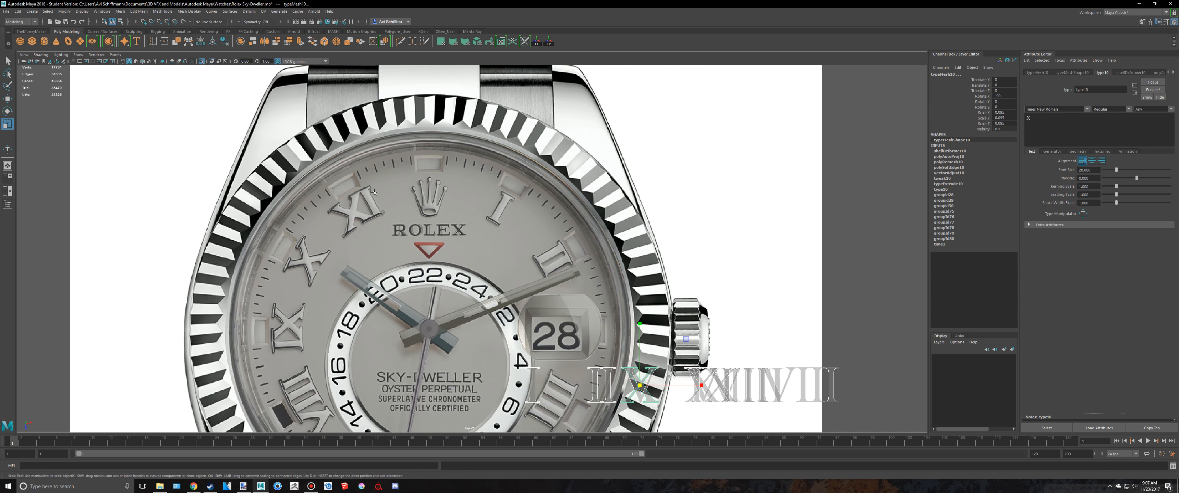
{"action": "key", "text": "w"}
{"action": "middle_click_drag", "start_coordinate": [637, 392], "coordinate": [613, 264]}
Step: Try to rotate all the numerals about 29 degrees clockwise to follow the slant of the printed "I"
{"action": "key", "text": "e"}
{"action": "left_click_drag", "start_coordinate": [613, 263], "coordinate": [613, 264]}
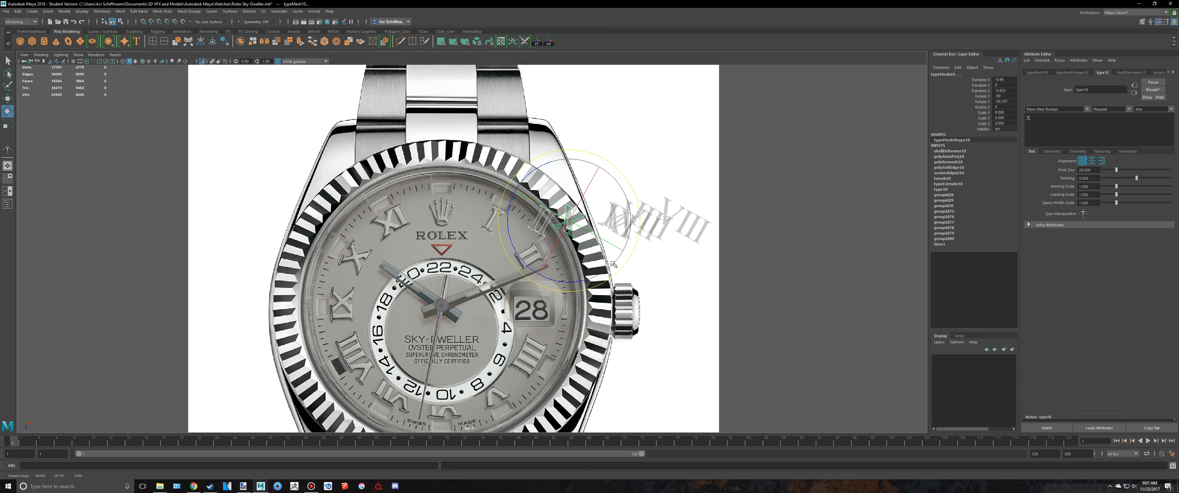
{"action": "key", "text": "ctrl+z"}
Step: Rescale the numerals slightly and rotate them about 29 degrees clockwise in the top view to match the printed "I"
{"action": "key", "text": "r"}
{"action": "left_click_drag", "start_coordinate": [570, 222], "coordinate": [570, 223]}
{"action": "key", "text": "e"}
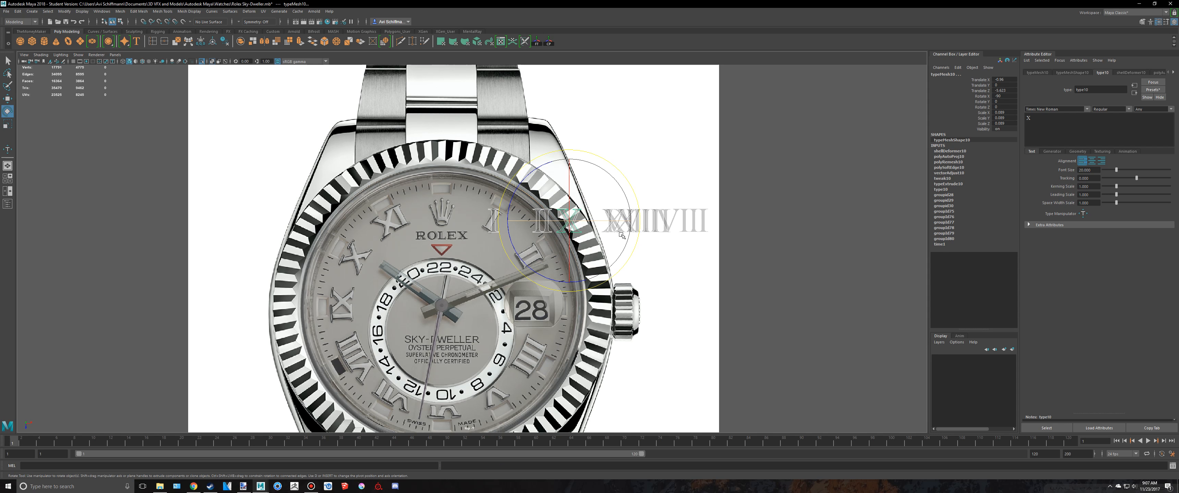
{"action": "left_click_drag", "start_coordinate": [618, 254], "coordinate": [614, 267]}
{"action": "key", "text": "w"}
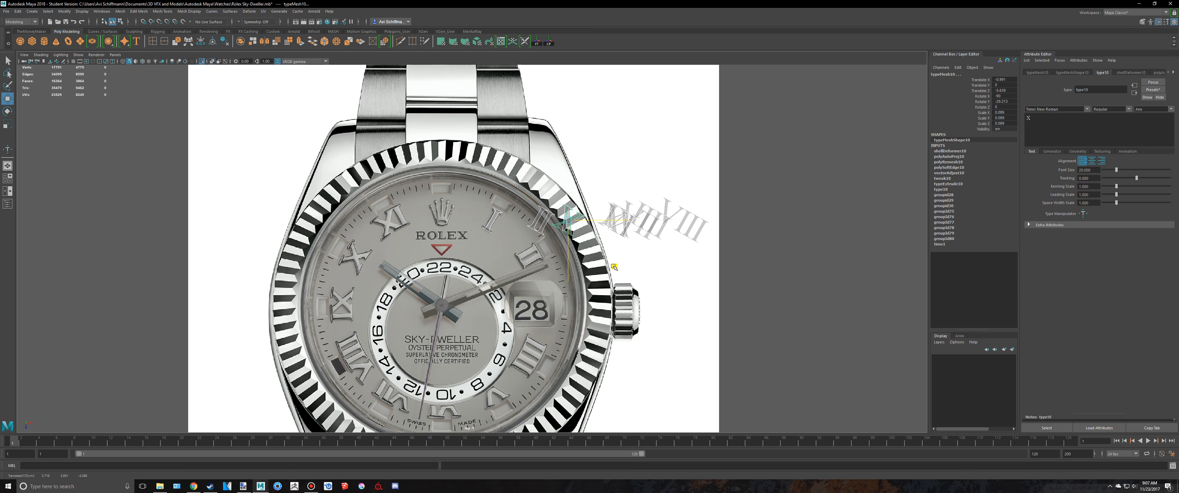
Step: Undo the latest rotation of the numerals
{"action": "key", "text": "ctrl+z"}
{"action": "key", "text": "ctrl+z"}
{"action": "key", "text": "ctrl+z"}
{"action": "key", "text": "ctrl+z"}
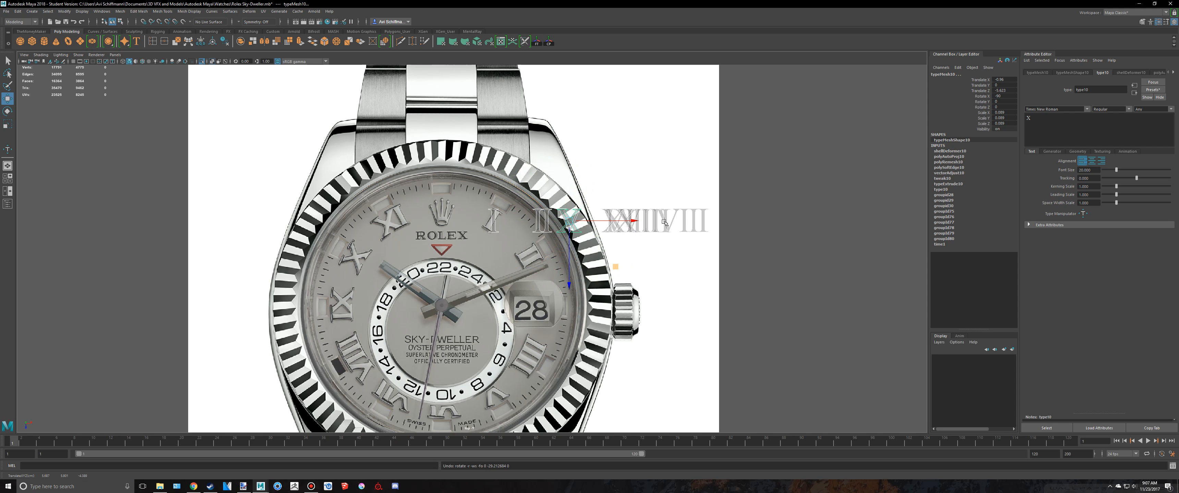
Step: Try enabling the bevel on the X numeral in the perspective view
{"action": "key", "text": "space"}
{"action": "key", "text": "space"}
{"action": "scroll", "coordinate": [681, 195], "scroll_direction": "up", "scroll_amount": 4}
{"action": "middle_click_drag", "start_coordinate": [681, 194], "coordinate": [817, 204], "text": "alt"}
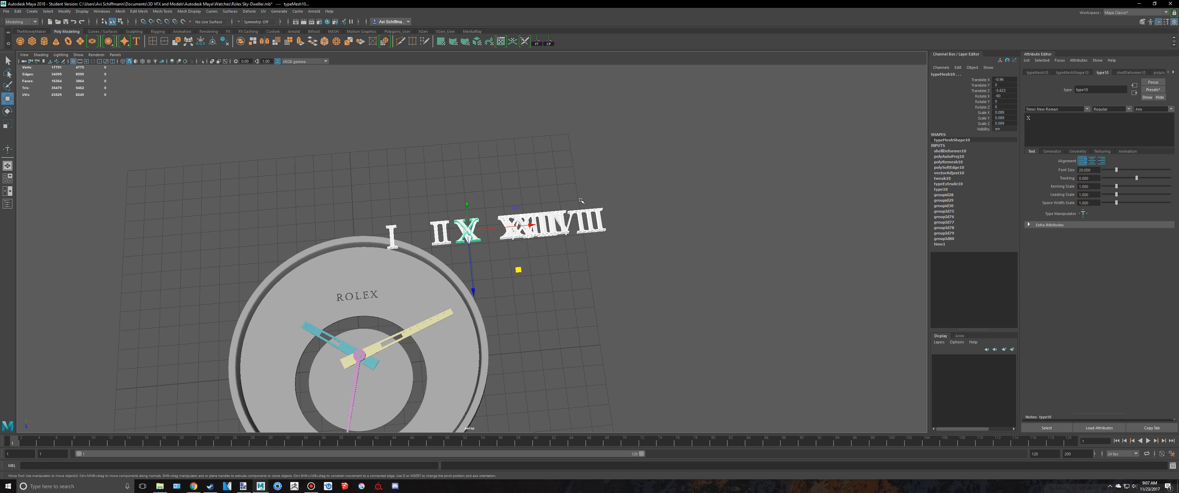
{"action": "scroll", "coordinate": [818, 203], "scroll_direction": "up", "scroll_amount": 4}
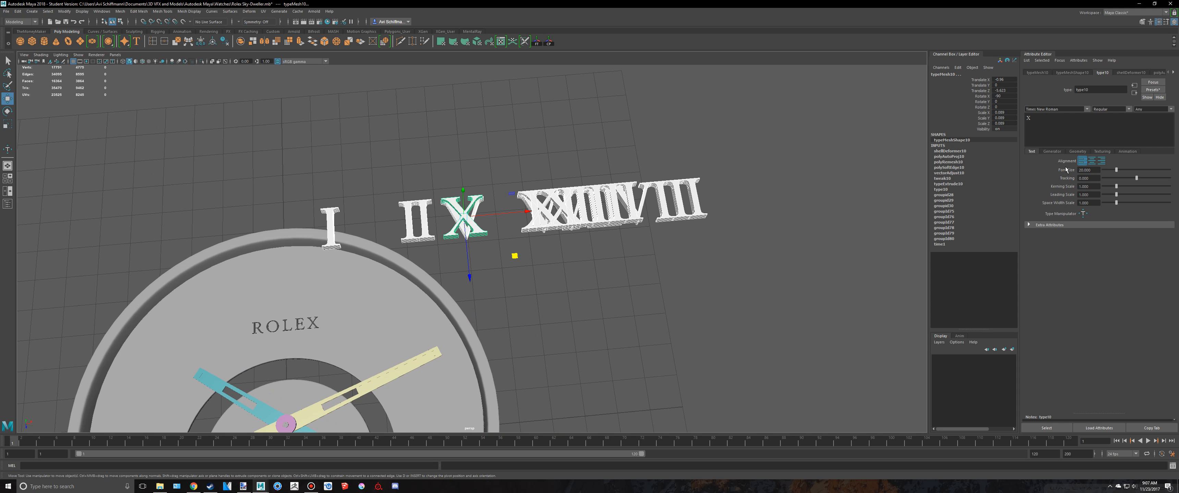
{"action": "left_click", "coordinate": [1076, 152]}
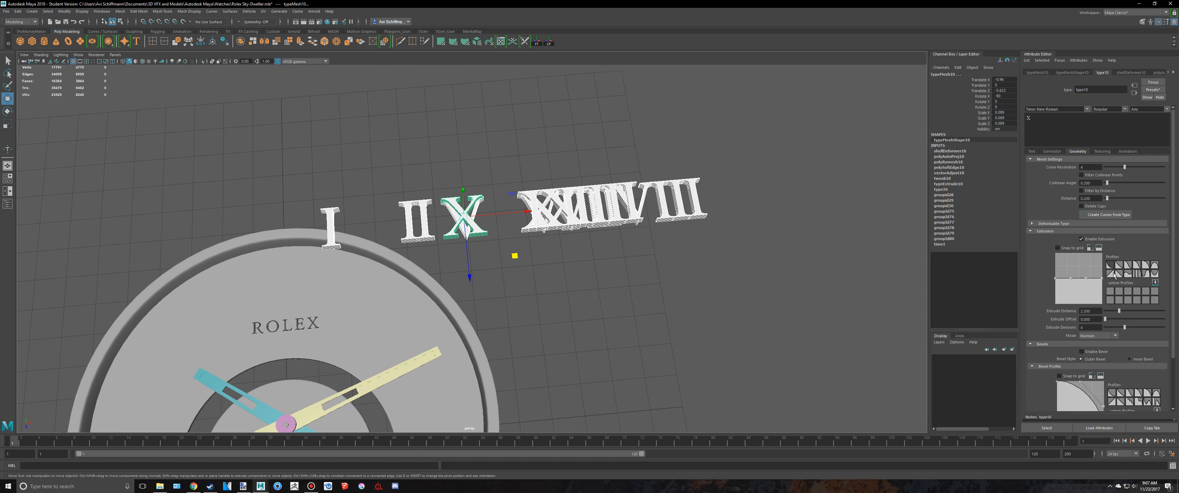
{"action": "scroll", "coordinate": [1109, 289], "scroll_direction": "down", "scroll_amount": 1}
{"action": "left_click", "coordinate": [1092, 333]}
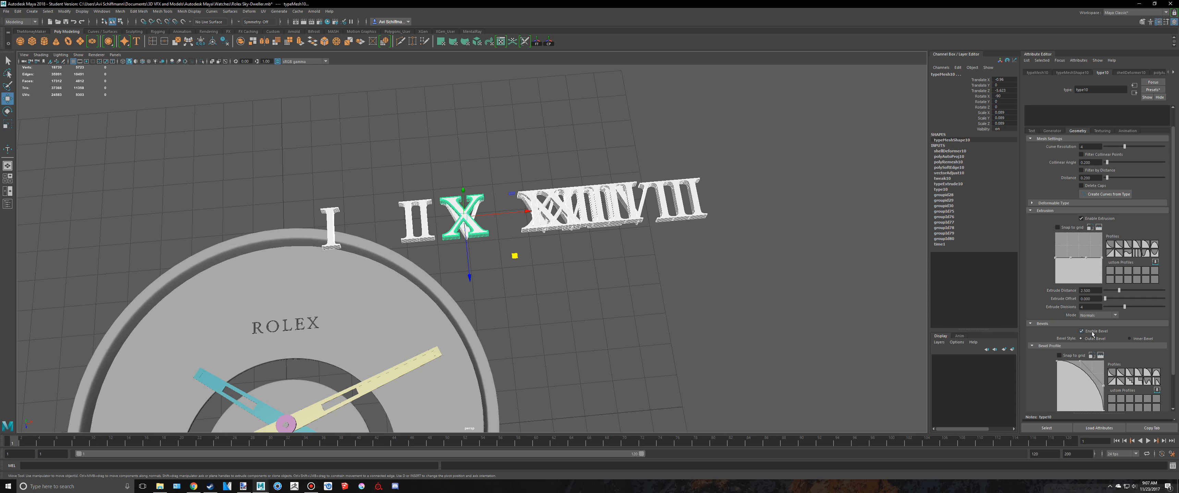
{"action": "scroll", "coordinate": [500, 226], "scroll_direction": "up", "scroll_amount": 3}
{"action": "left_click", "coordinate": [535, 312]}
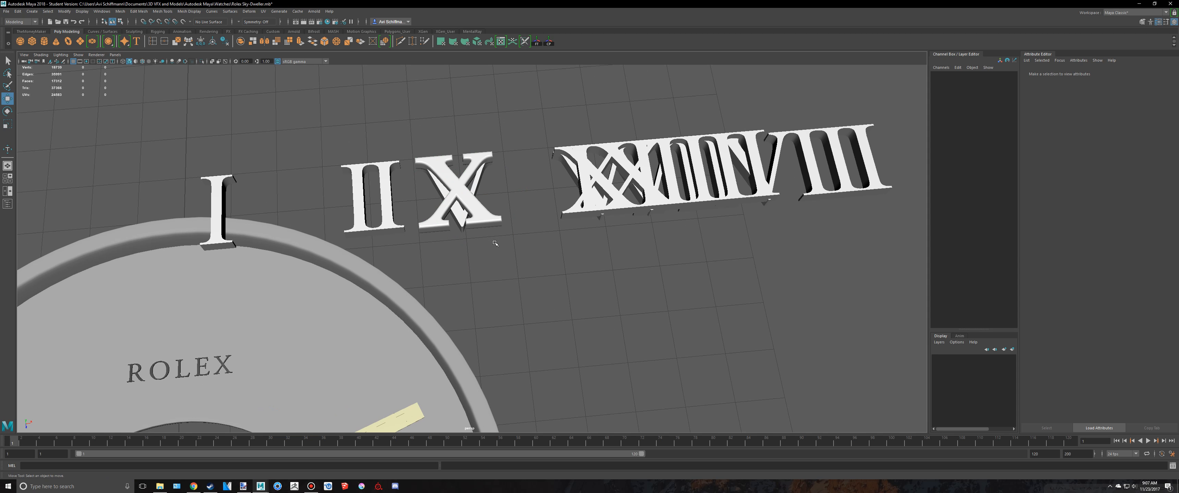
{"action": "left_click", "coordinate": [492, 229]}
{"action": "scroll", "coordinate": [492, 230], "scroll_direction": "down", "scroll_amount": 5}
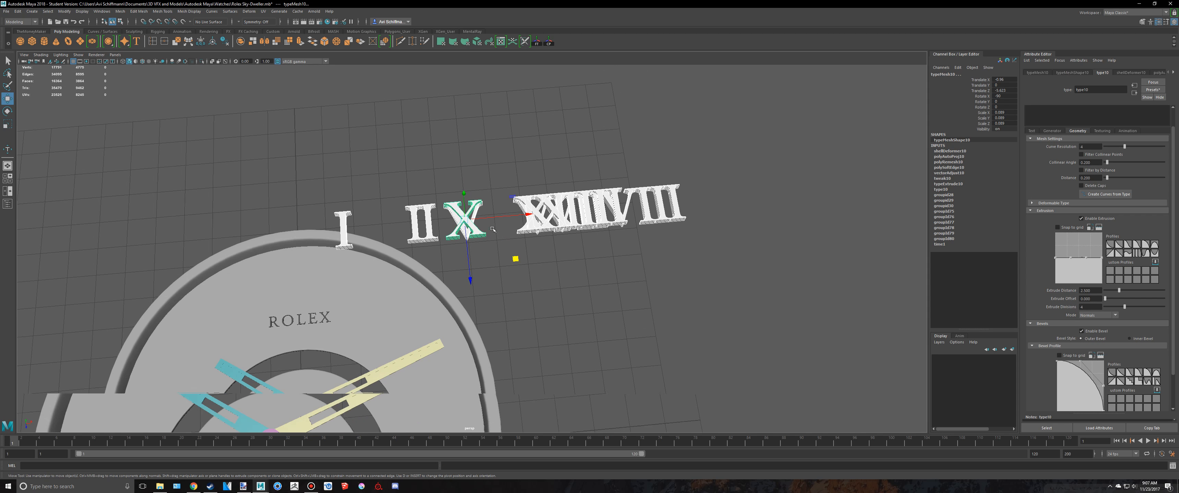
Step: Flatten all the selected numerals by scaling their extrusion depth down to about half
{"action": "left_click_drag", "start_coordinate": [728, 251], "coordinate": [742, 227], "text": "alt"}
{"action": "scroll", "coordinate": [742, 227], "scroll_direction": "up", "scroll_amount": 4}
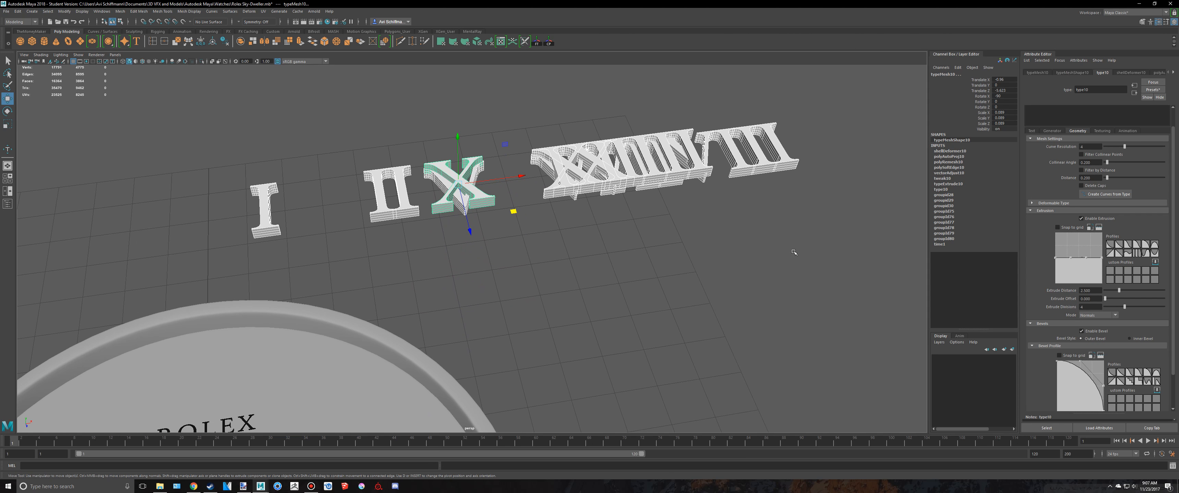
{"action": "left_click_drag", "start_coordinate": [794, 252], "coordinate": [613, 216], "text": "alt"}
{"action": "scroll", "coordinate": [613, 220], "scroll_direction": "down", "scroll_amount": 2}
{"action": "key", "text": "r"}
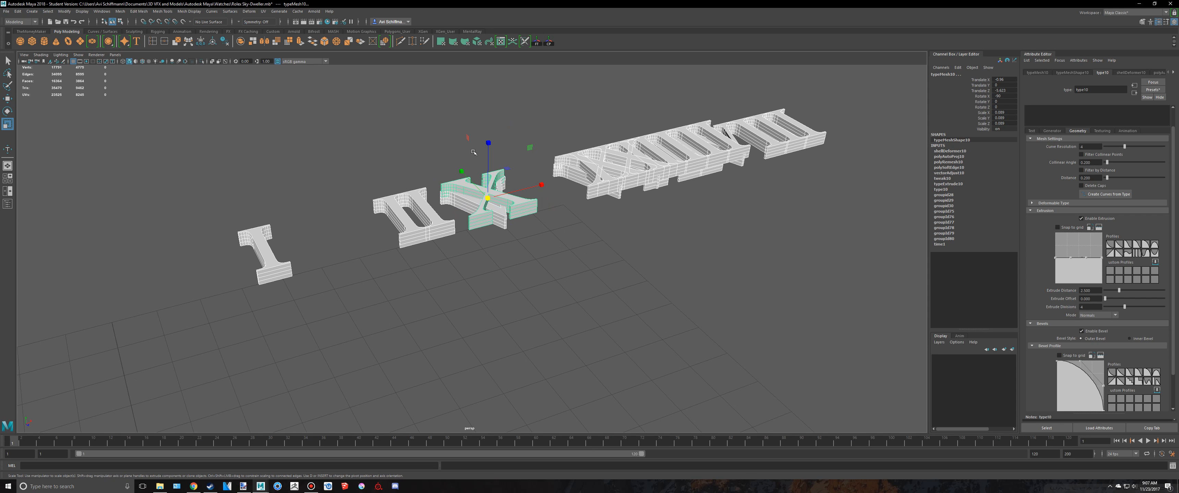
{"action": "left_click_drag", "start_coordinate": [487, 142], "coordinate": [497, 174]}
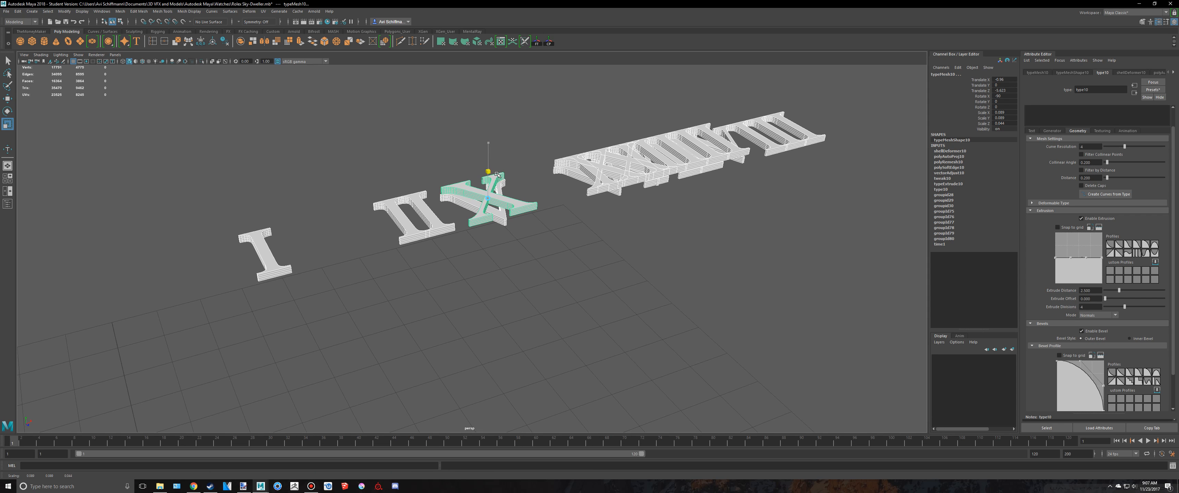
Step: Enable the bevel on the I numeral, try the inner bevel style, and set it back to outer
{"action": "left_click", "coordinate": [254, 247]}
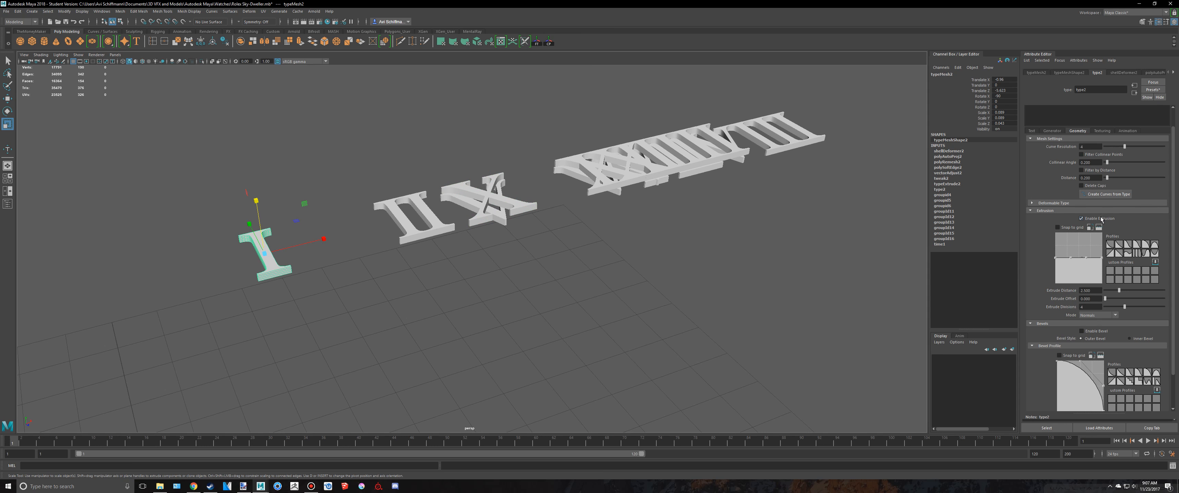
{"action": "scroll", "coordinate": [1084, 231], "scroll_direction": "down", "scroll_amount": 1}
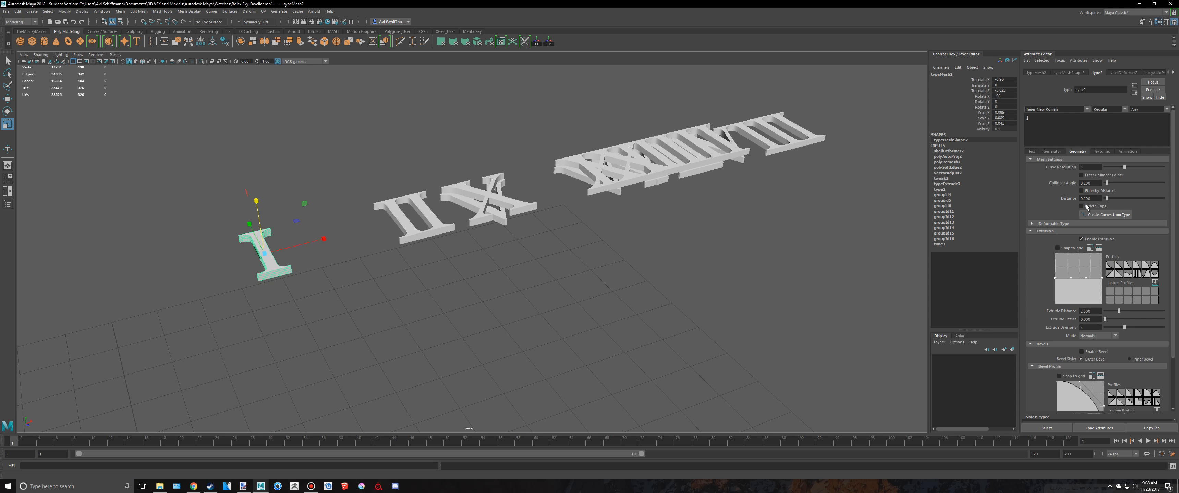
{"action": "left_click", "coordinate": [1081, 311]}
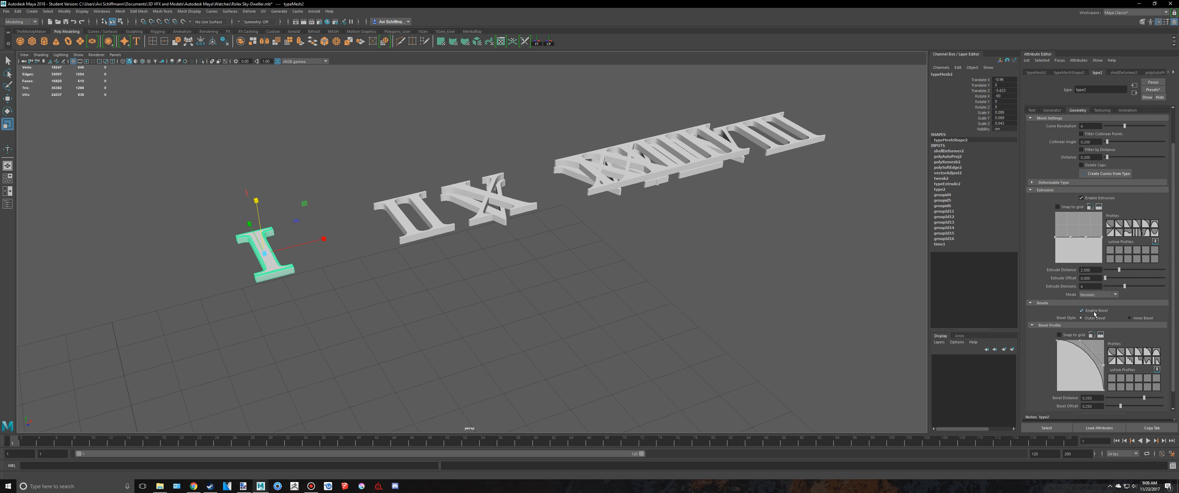
{"action": "left_click", "coordinate": [1139, 319]}
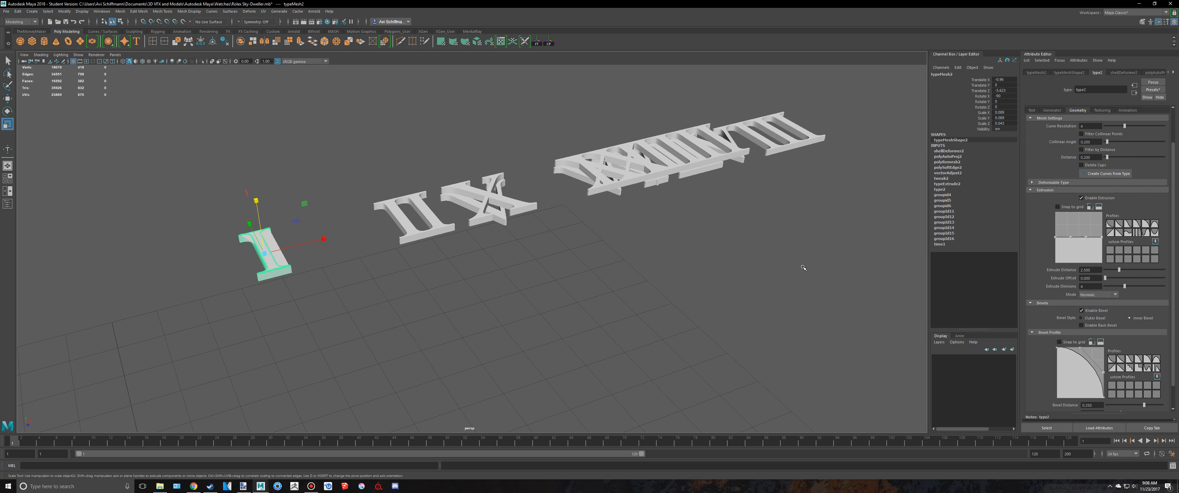
{"action": "left_click", "coordinate": [1095, 320]}
{"action": "scroll", "coordinate": [545, 290], "scroll_direction": "up", "scroll_amount": 3}
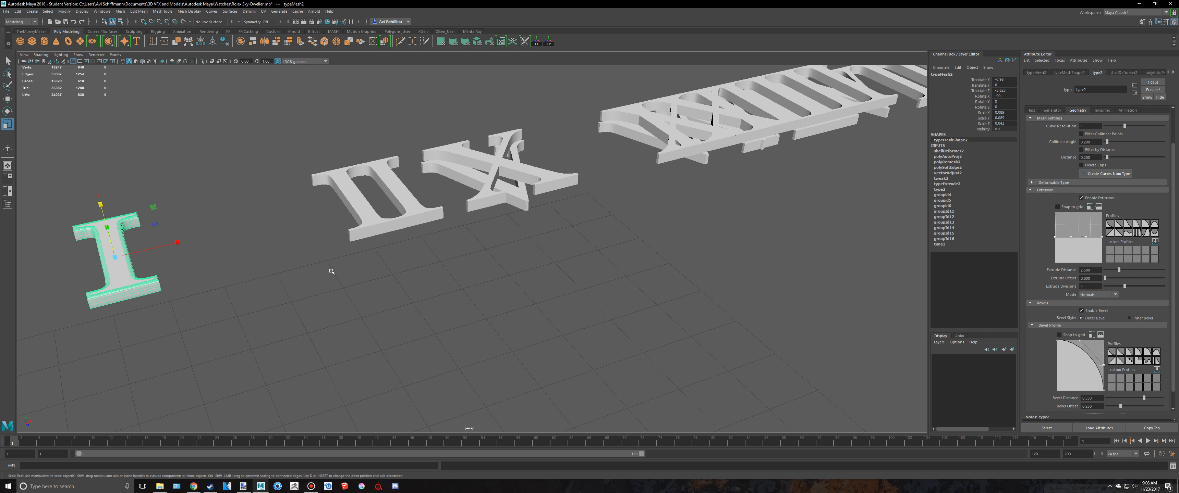
Step: Enable the bevel on the II numeral, leaving it at its original position
{"action": "left_click", "coordinate": [327, 272]}
{"action": "left_click", "coordinate": [359, 209]}
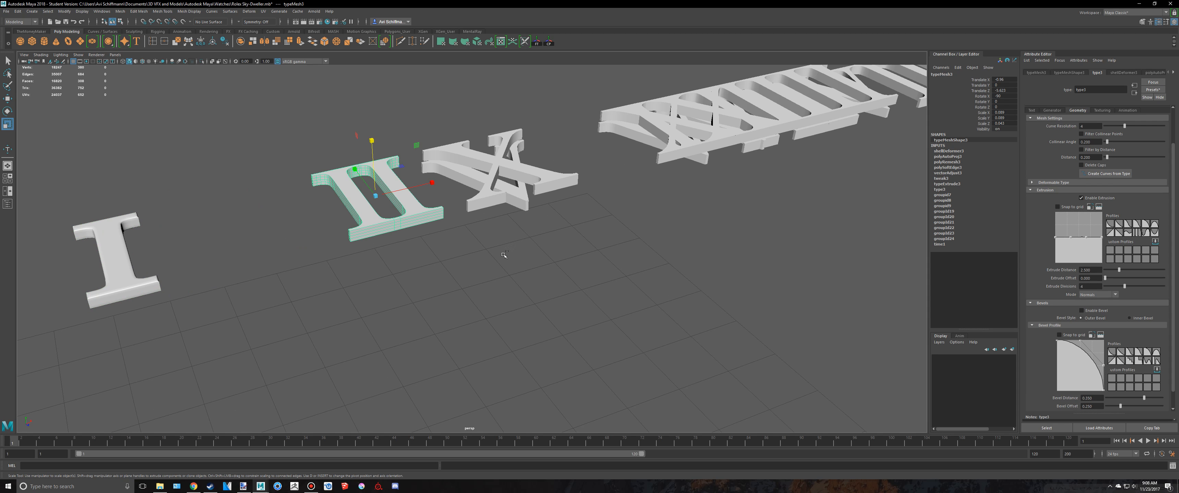
{"action": "key", "text": "w"}
{"action": "left_click_drag", "start_coordinate": [396, 223], "coordinate": [382, 206]}
{"action": "key", "text": "ctrl+z"}
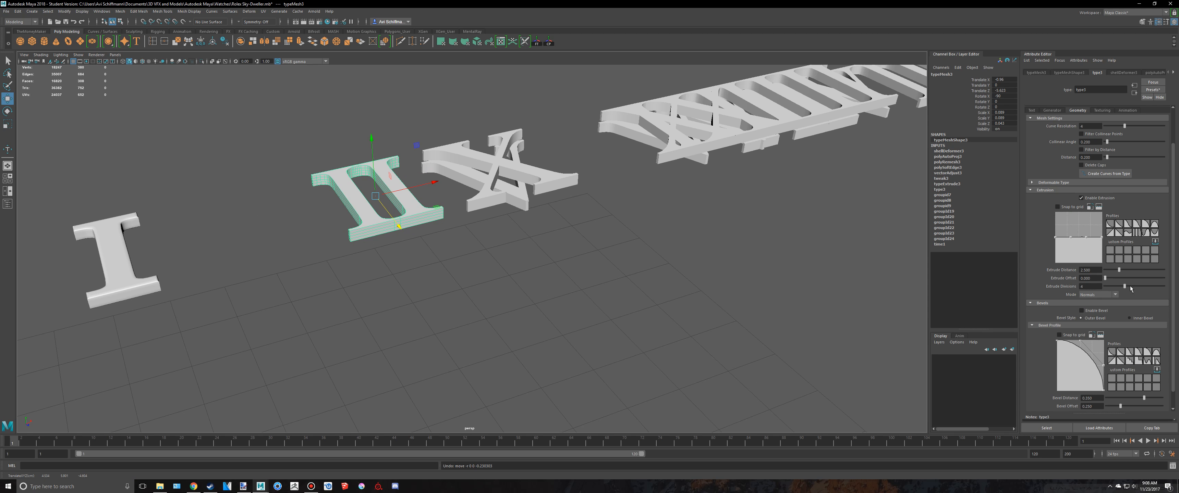
{"action": "left_click", "coordinate": [1091, 311]}
Step: Enable the bevel on the X numeral and on the numeral overlapping beneath it
{"action": "left_click", "coordinate": [487, 208]}
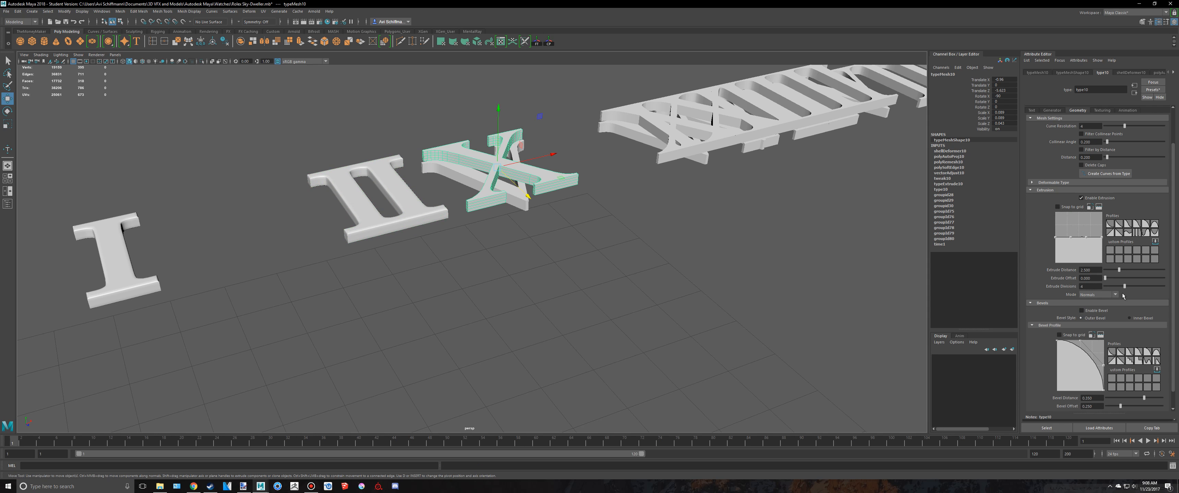
{"action": "left_click", "coordinate": [1091, 311]}
{"action": "left_click", "coordinate": [518, 208]}
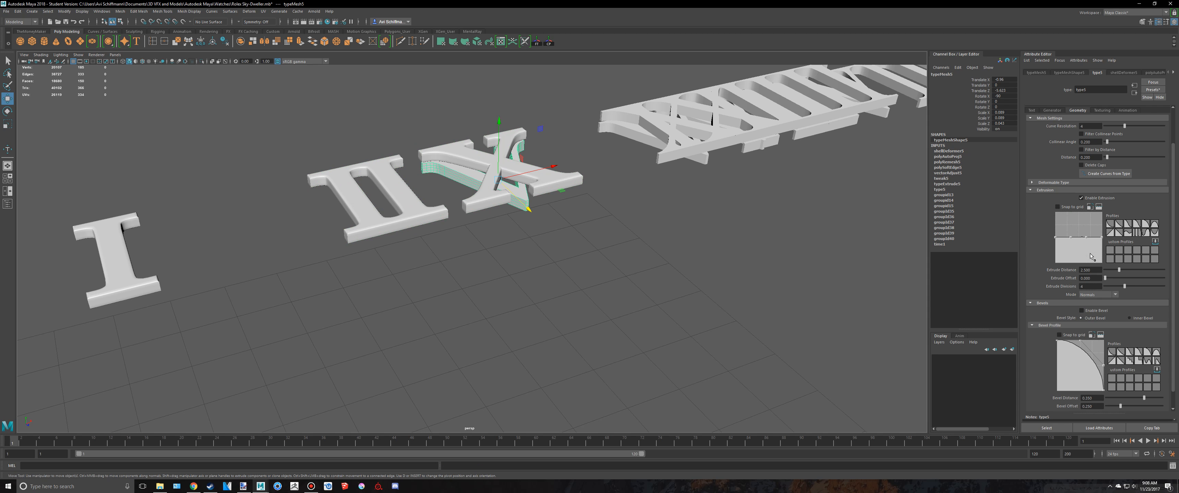
{"action": "left_click", "coordinate": [1082, 311]}
Step: Enable the bevel on the three upper numerals of the long overlapping cluster, one after another
{"action": "middle_click_drag", "start_coordinate": [657, 158], "coordinate": [591, 215], "text": "alt"}
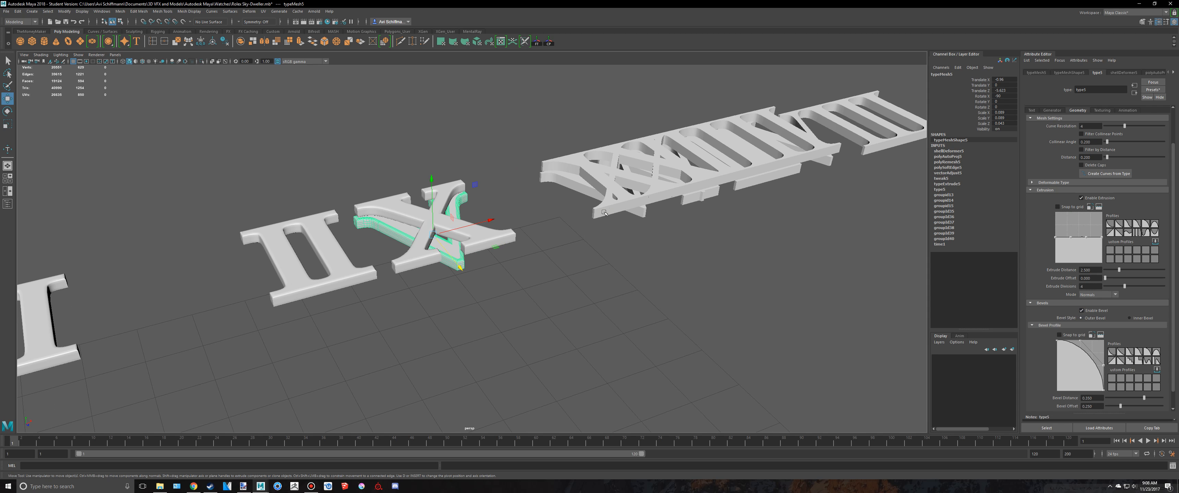
{"action": "left_click", "coordinate": [604, 213]}
{"action": "scroll", "coordinate": [613, 206], "scroll_direction": "up", "scroll_amount": 5}
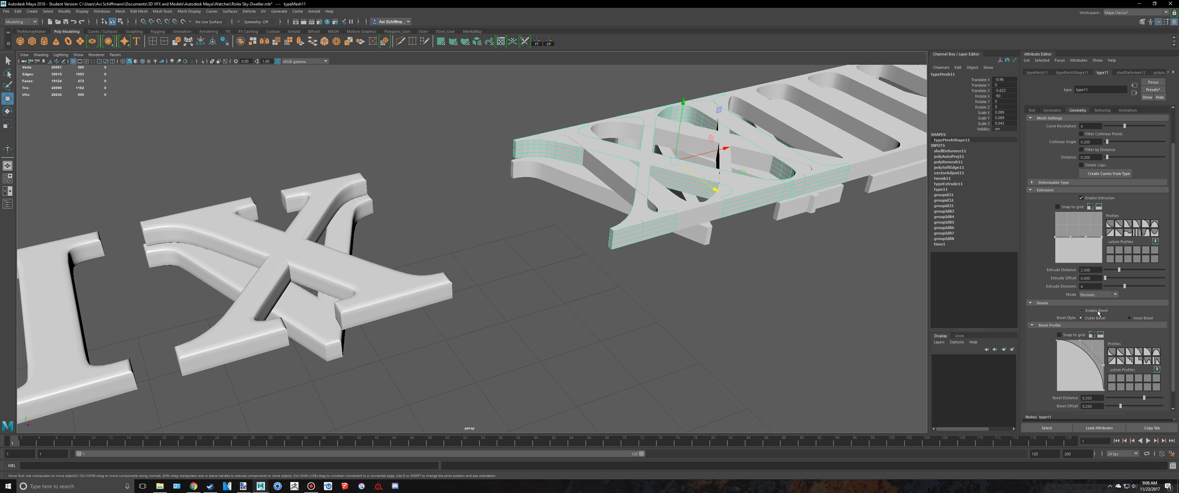
{"action": "left_click", "coordinate": [1082, 310]}
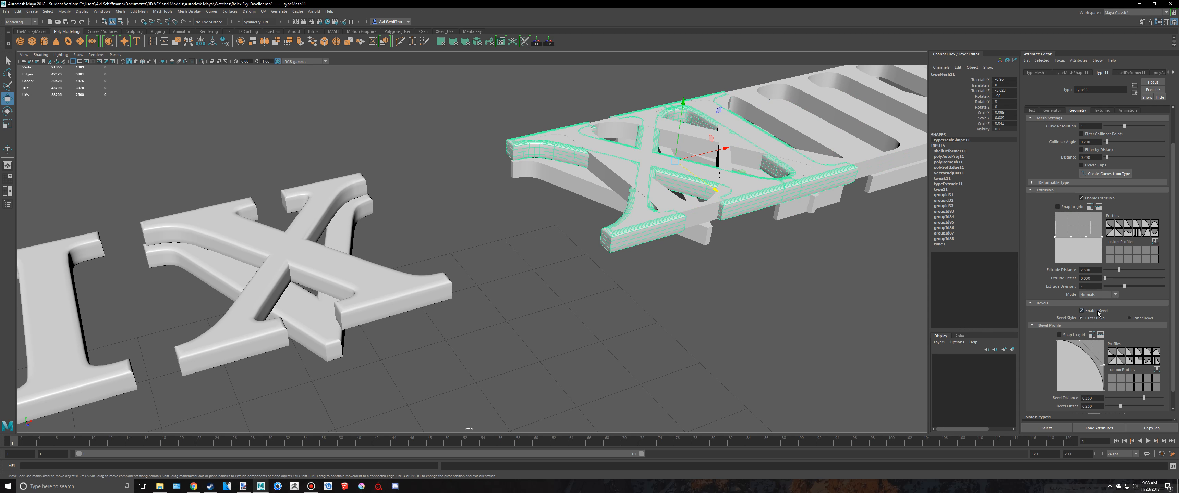
{"action": "left_click", "coordinate": [695, 208]}
{"action": "middle_click_drag", "start_coordinate": [695, 208], "coordinate": [587, 227], "text": "alt"}
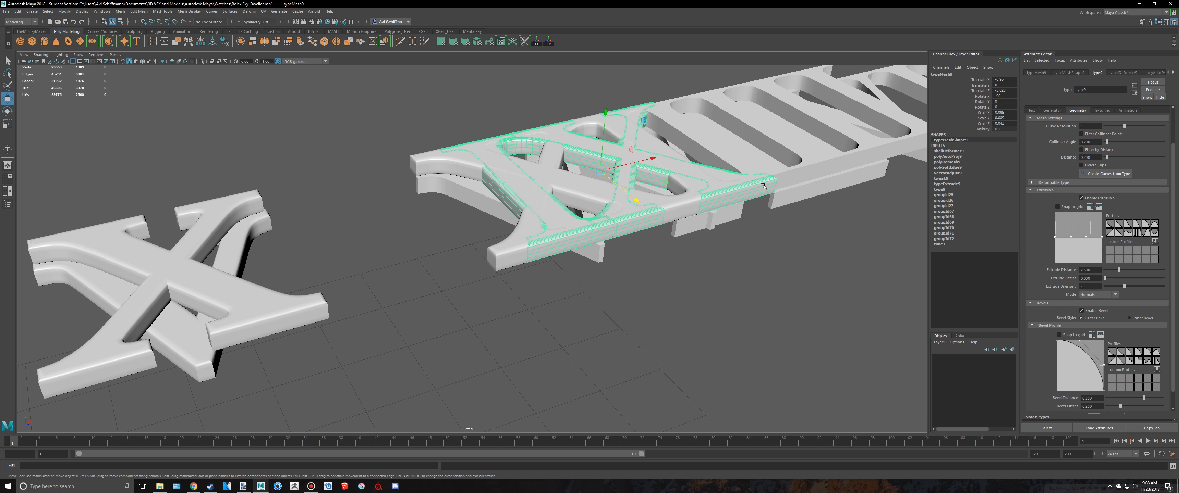
{"action": "middle_click_drag", "start_coordinate": [738, 165], "coordinate": [675, 202], "text": "alt"}
{"action": "left_click", "coordinate": [675, 203]}
{"action": "left_click", "coordinate": [1083, 311]}
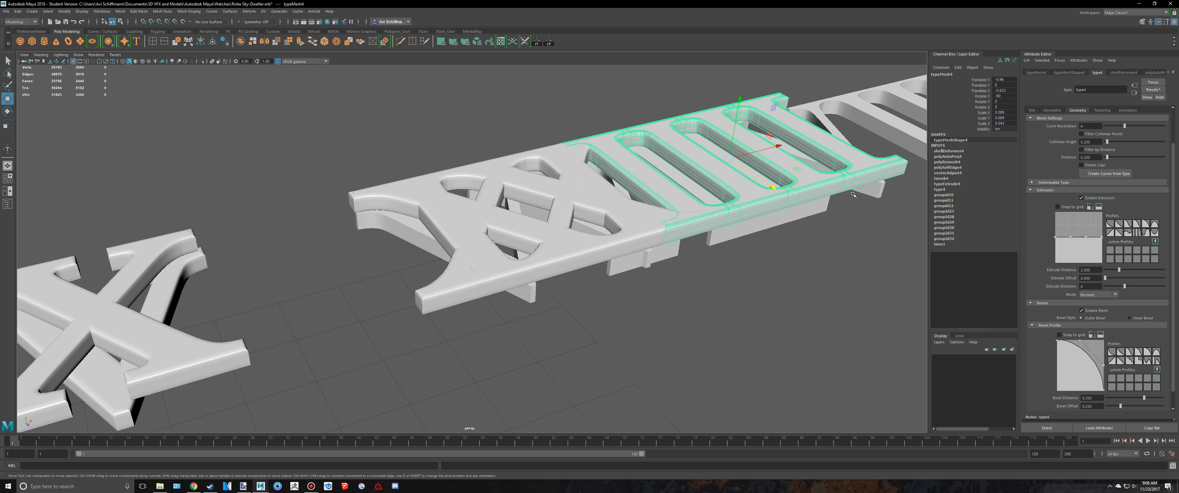
Step: Enable the bevel on the VIII numeral at the far end of the overlapping cluster
{"action": "middle_click_drag", "start_coordinate": [699, 154], "coordinate": [583, 124], "text": "alt"}
{"action": "middle_click_drag", "start_coordinate": [755, 155], "coordinate": [664, 197], "text": "alt"}
{"action": "key", "text": "q"}
{"action": "left_click", "coordinate": [665, 199]}
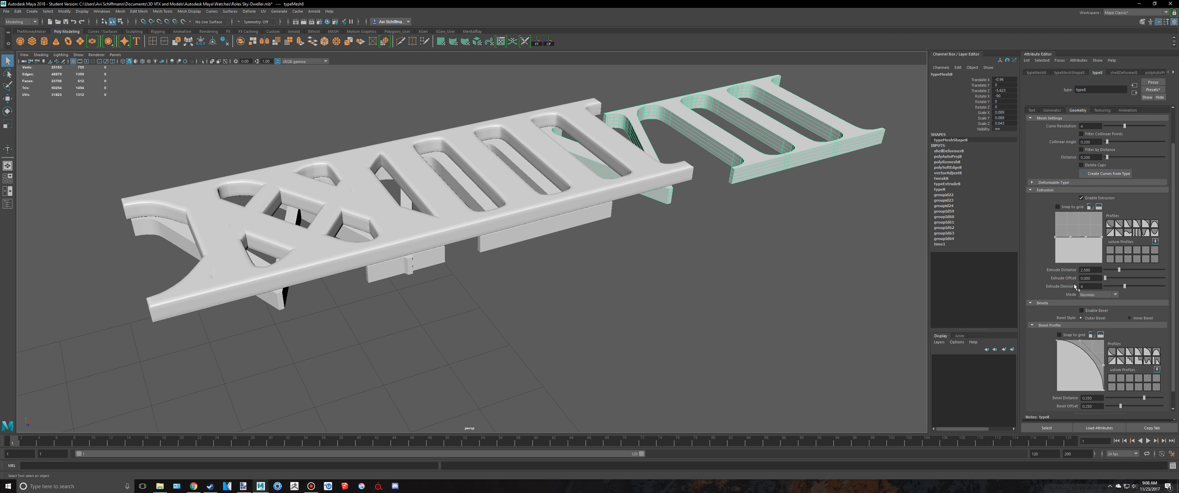
{"action": "left_click", "coordinate": [1088, 312]}
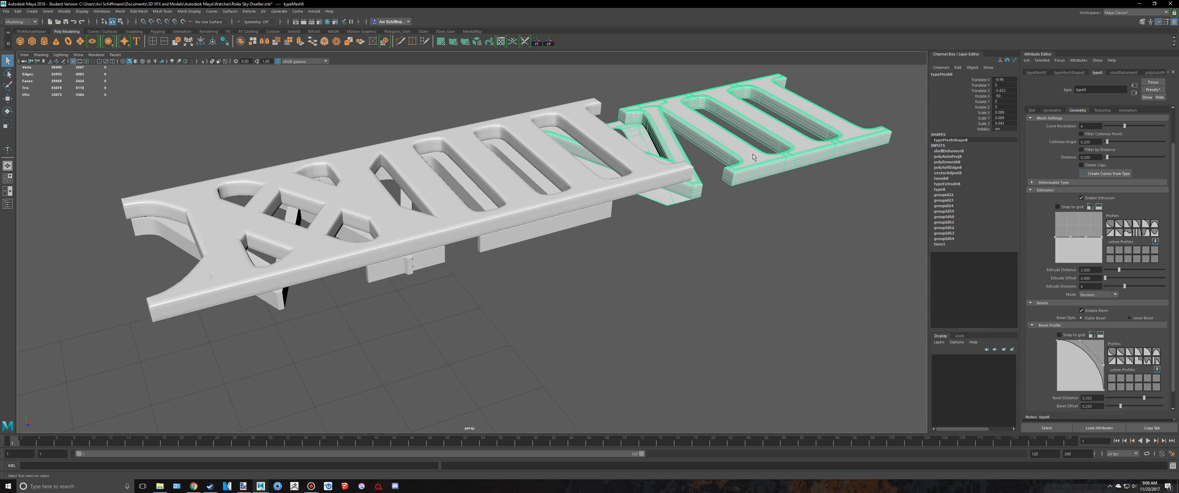
Step: Enable the bevel on the two lower numerals protruding beneath the overlapping cluster
{"action": "left_click", "coordinate": [566, 213]}
{"action": "left_click", "coordinate": [1082, 312]}
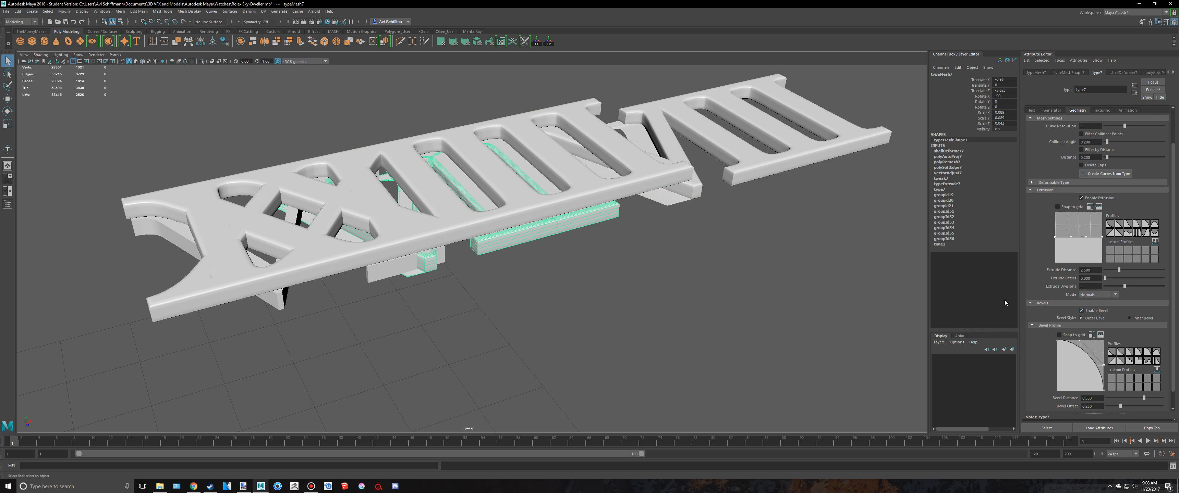
{"action": "middle_click_drag", "start_coordinate": [431, 285], "coordinate": [526, 253], "text": "alt"}
{"action": "left_click", "coordinate": [480, 241]}
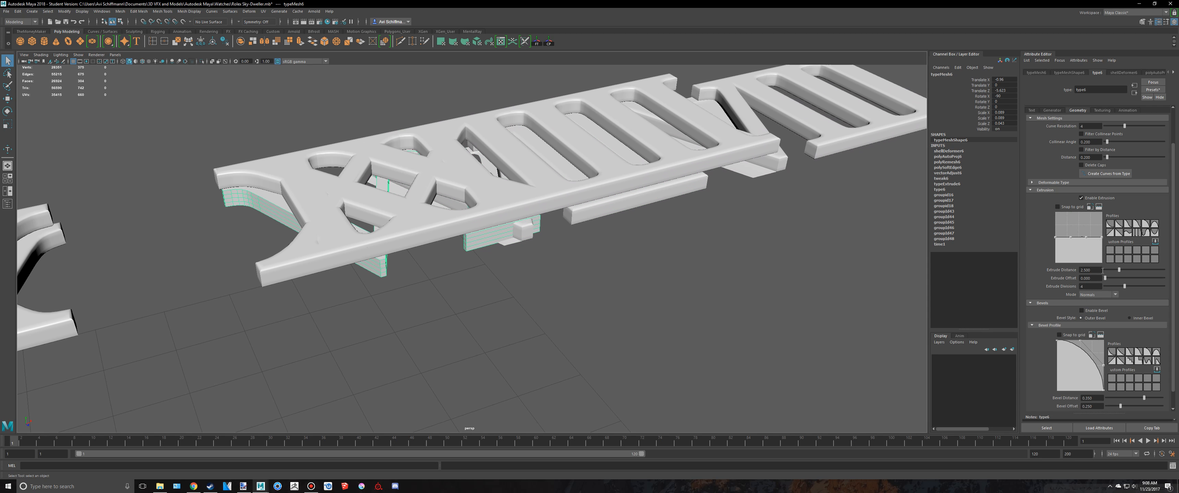
{"action": "left_click", "coordinate": [1082, 311]}
Step: Check the bevel setting of the numerals in the overlapping cluster by selecting them individually
{"action": "left_click_drag", "start_coordinate": [572, 215], "coordinate": [614, 259], "text": "alt"}
{"action": "left_click", "coordinate": [583, 255]}
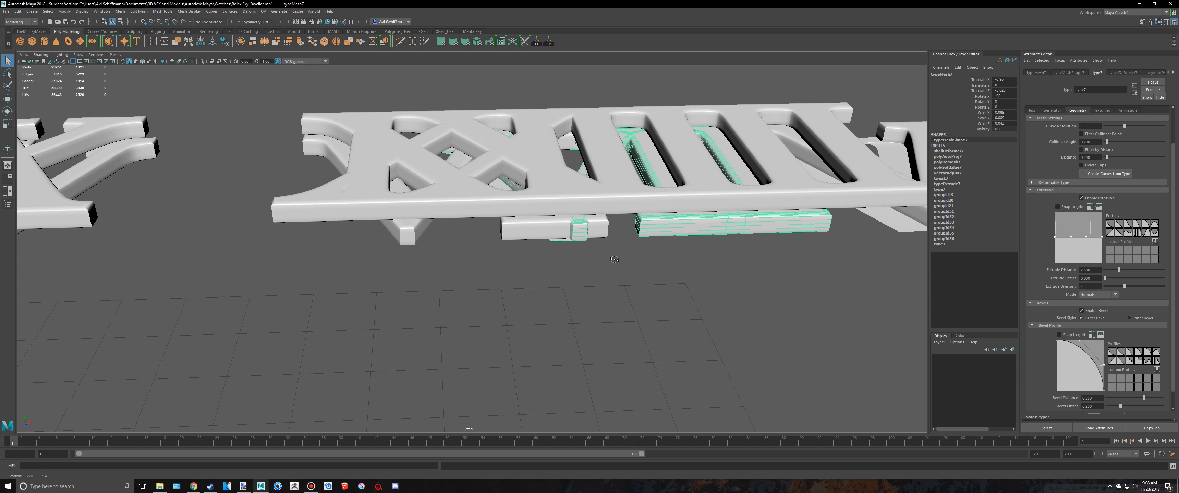
{"action": "left_click", "coordinate": [723, 199]}
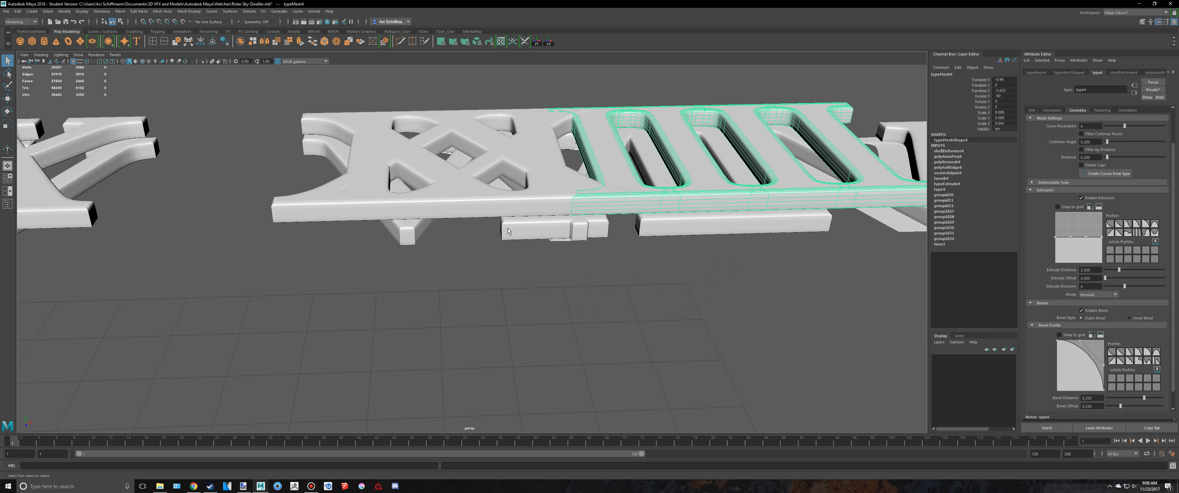
{"action": "left_click", "coordinate": [420, 233]}
{"action": "left_click_drag", "start_coordinate": [420, 233], "coordinate": [707, 265], "text": "alt"}
Step: Select the VIII numeral and raise it clear above the overlapping cluster
{"action": "left_click", "coordinate": [701, 241]}
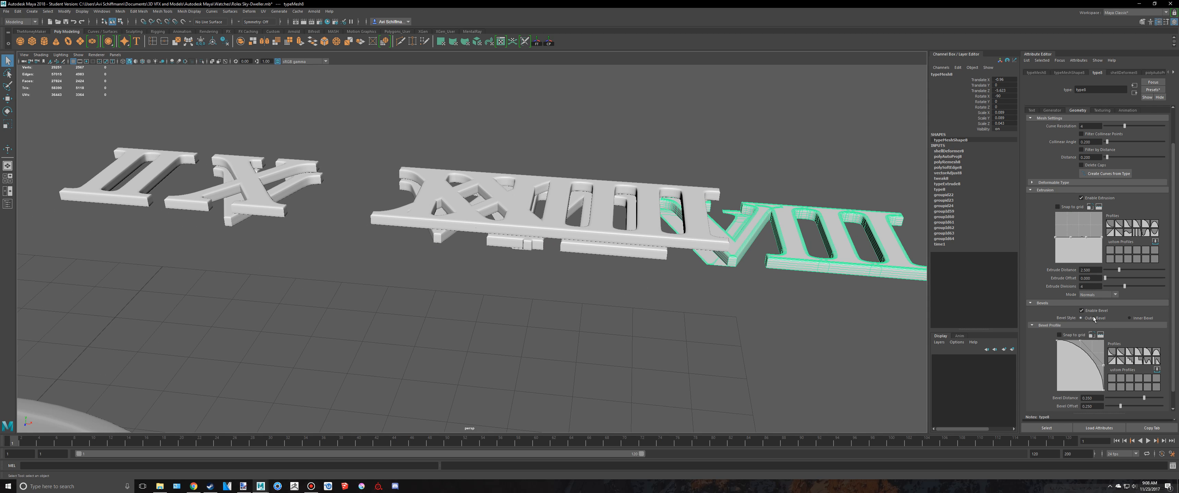
{"action": "scroll", "coordinate": [683, 311], "scroll_direction": "up", "scroll_amount": 8}
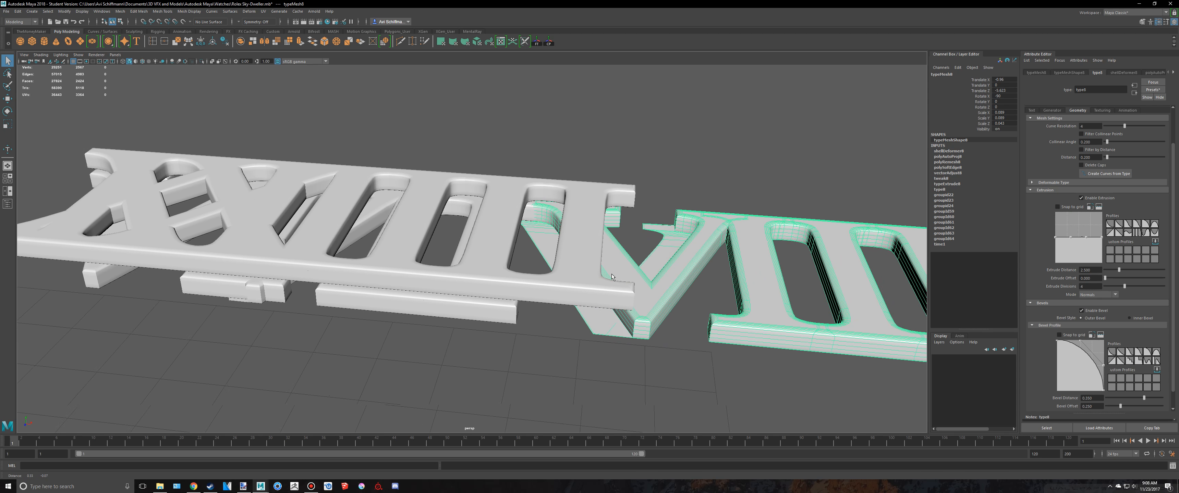
{"action": "key", "text": "w"}
{"action": "left_click_drag", "start_coordinate": [730, 208], "coordinate": [655, 193]}
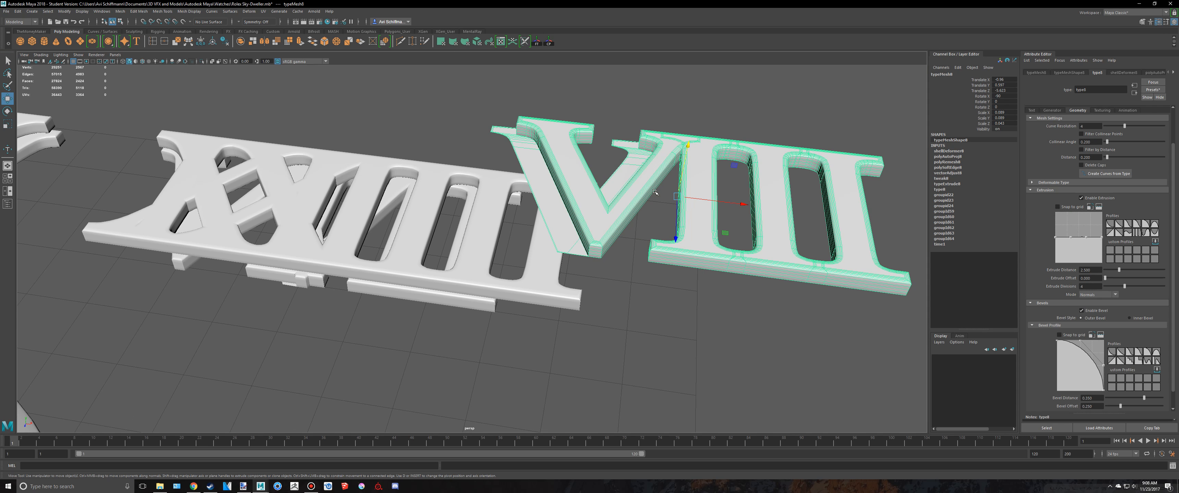
Step: Switch the VIII numeral's bevel to the inner style and try enabling the back bevel
{"action": "left_click", "coordinate": [1093, 311]}
{"action": "left_click", "coordinate": [1093, 311]}
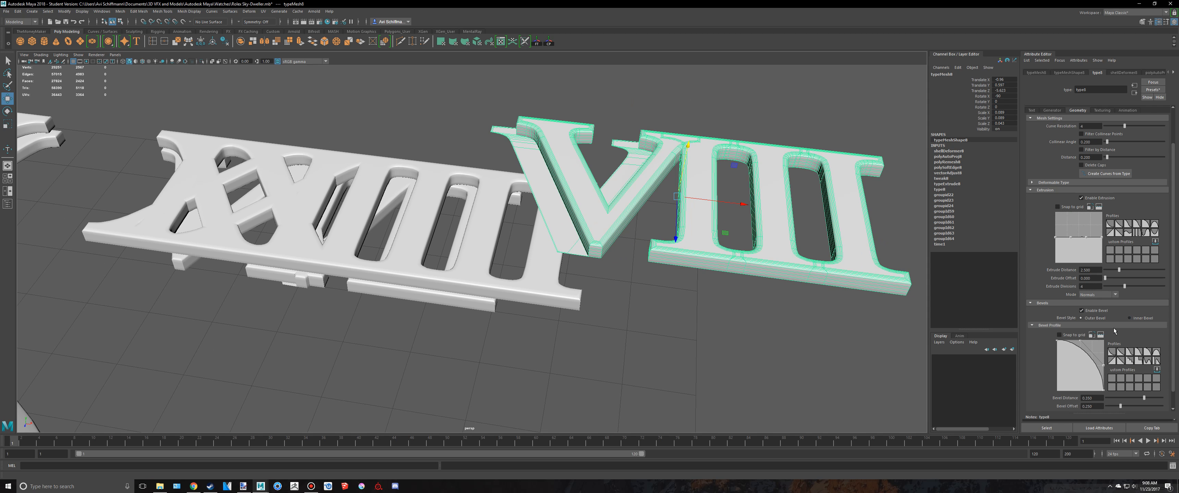
{"action": "left_click", "coordinate": [1129, 318]}
{"action": "left_click", "coordinate": [1093, 318]}
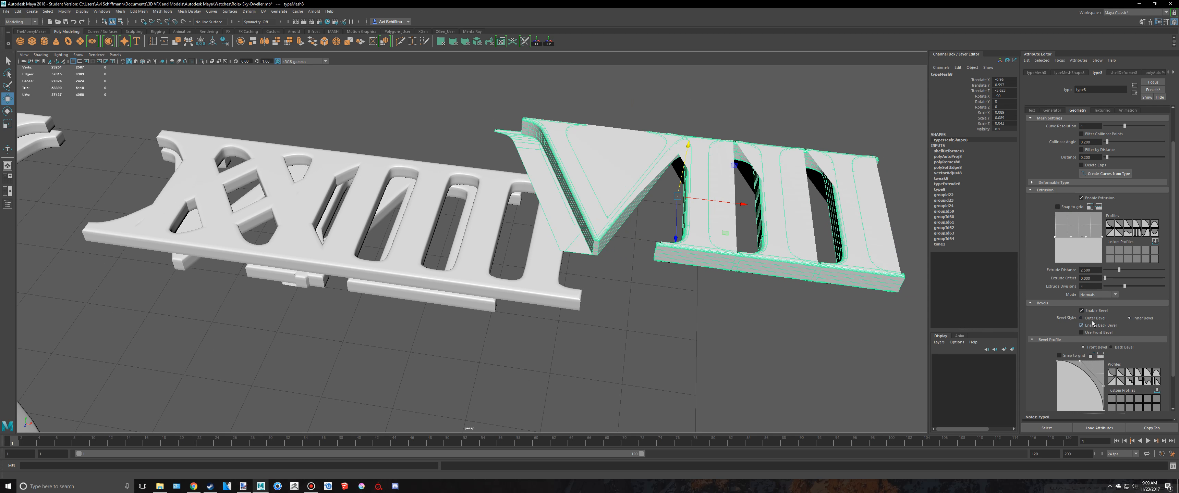
Step: Toggle the VIII numeral's bevel off and on again to compare its shape with the outer bevel style
{"action": "left_click", "coordinate": [1093, 311]}
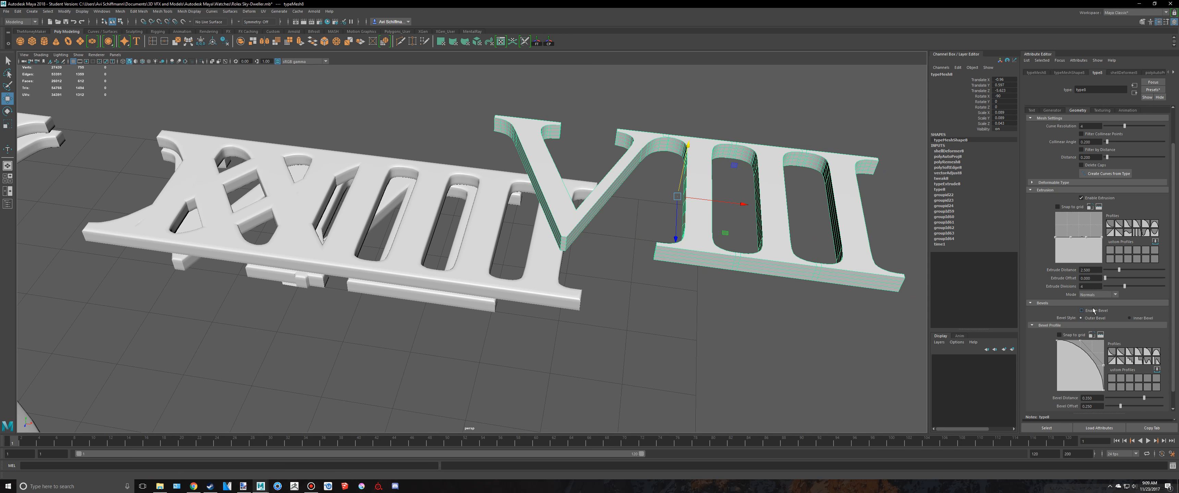
{"action": "left_click", "coordinate": [1094, 311]}
{"action": "left_click", "coordinate": [1094, 311]}
{"action": "left_click", "coordinate": [1093, 311]}
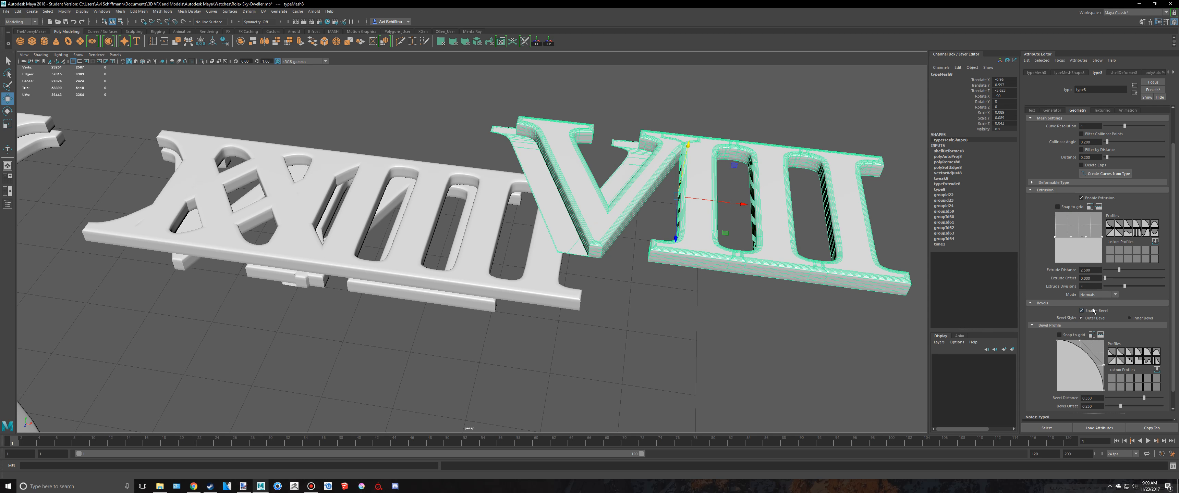
Step: Switch the VIII numeral to face selection and select a connected group of its faces
{"action": "left_click_drag", "start_coordinate": [597, 243], "coordinate": [550, 209], "text": "alt"}
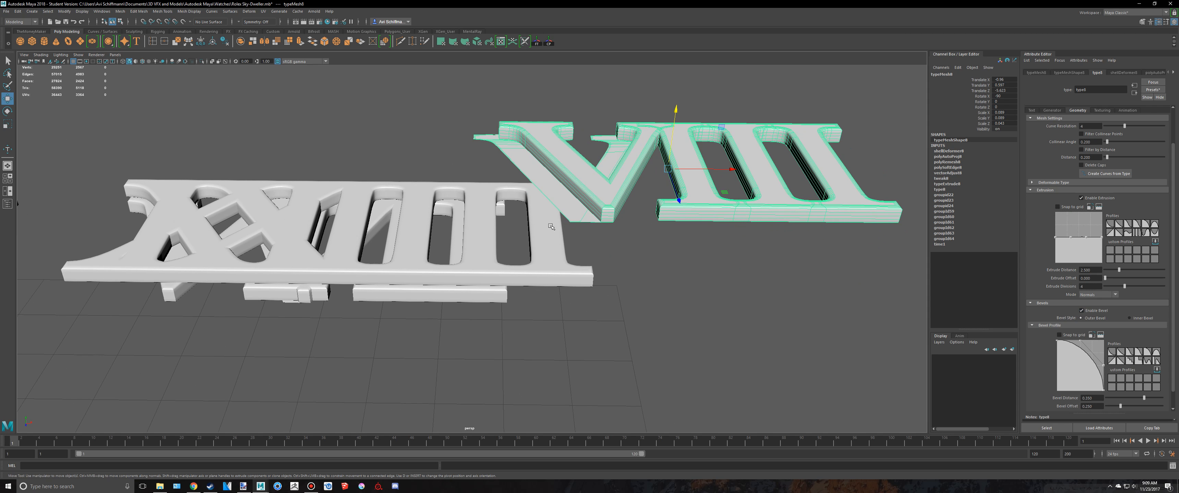
{"action": "right_click", "coordinate": [550, 226]}
{"action": "key", "text": "ctrl+z"}
{"action": "right_click_drag", "start_coordinate": [601, 190], "coordinate": [601, 207]}
{"action": "double_click", "coordinate": [584, 213]}
{"action": "left_click_drag", "start_coordinate": [584, 213], "coordinate": [631, 184], "text": "alt"}
{"action": "scroll", "coordinate": [598, 188], "scroll_direction": "up", "scroll_amount": 3}
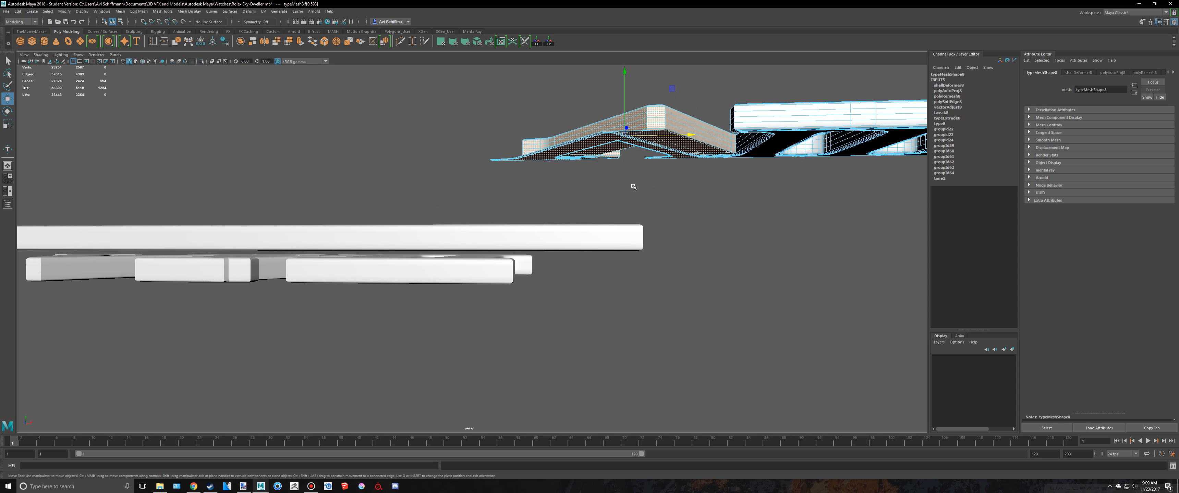
Step: Try moving the VIII numeral's selected faces upward in the side view, and undo the move
{"action": "key", "text": "space"}
{"action": "key", "text": "f"}
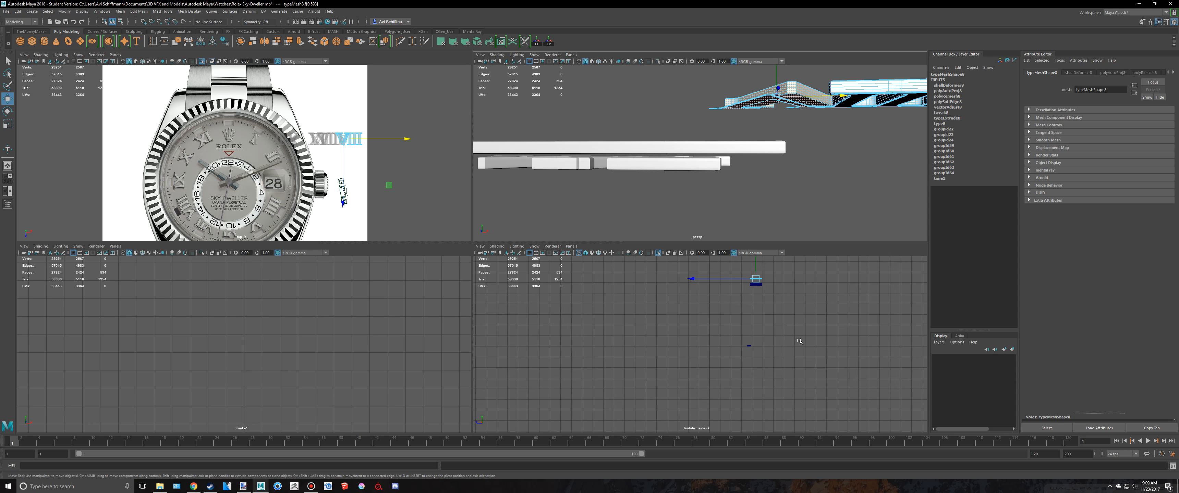
{"action": "scroll", "coordinate": [747, 317], "scroll_direction": "down", "scroll_amount": 5}
{"action": "scroll", "coordinate": [748, 316], "scroll_direction": "up", "scroll_amount": 2}
{"action": "scroll", "coordinate": [747, 316], "scroll_direction": "down", "scroll_amount": 2}
{"action": "scroll", "coordinate": [741, 320], "scroll_direction": "up", "scroll_amount": 8}
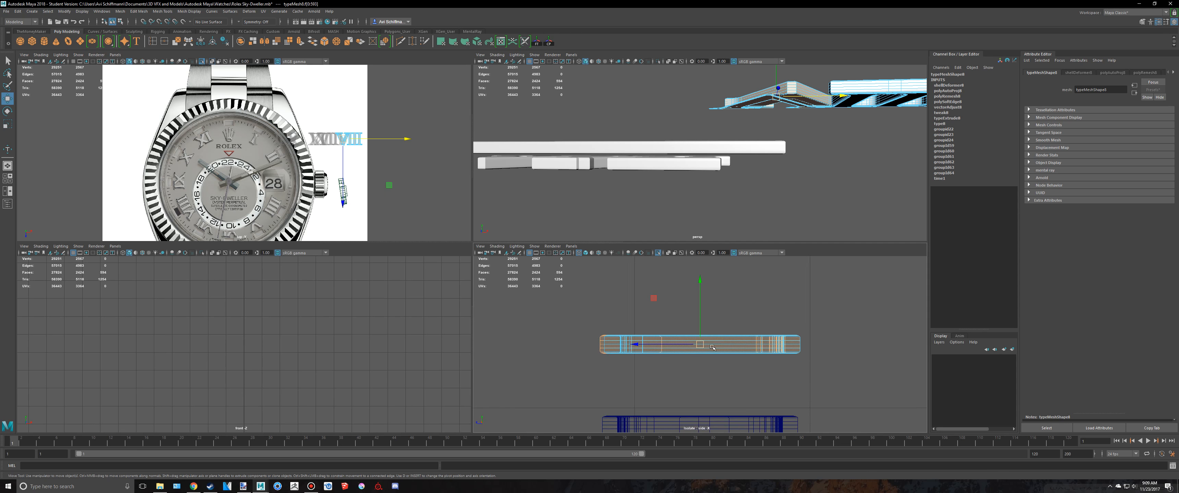
{"action": "scroll", "coordinate": [693, 342], "scroll_direction": "down", "scroll_amount": 8}
{"action": "scroll", "coordinate": [693, 342], "scroll_direction": "up", "scroll_amount": 4}
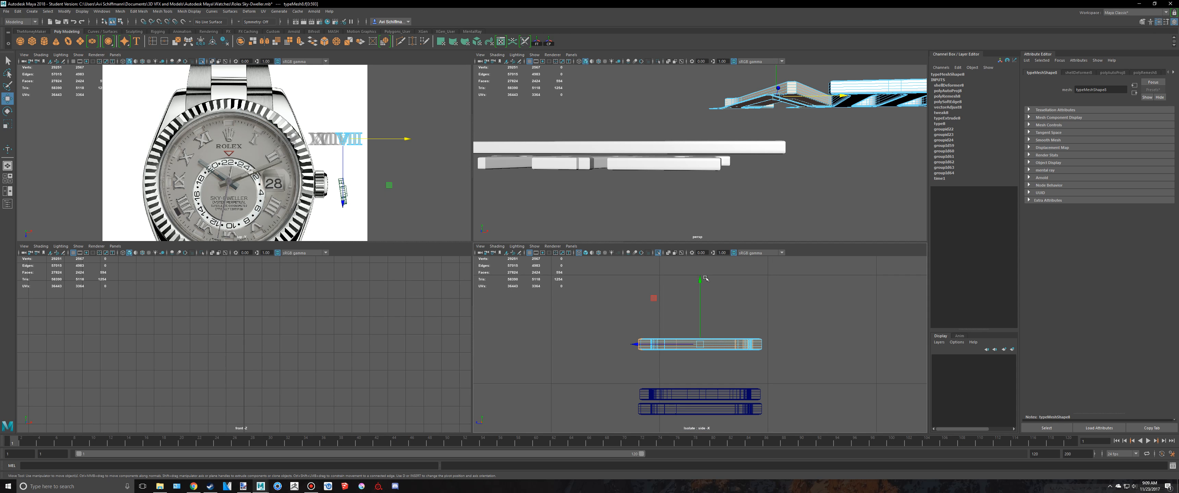
{"action": "left_click_drag", "start_coordinate": [700, 280], "coordinate": [700, 263]}
{"action": "key", "text": "ctrl+z"}
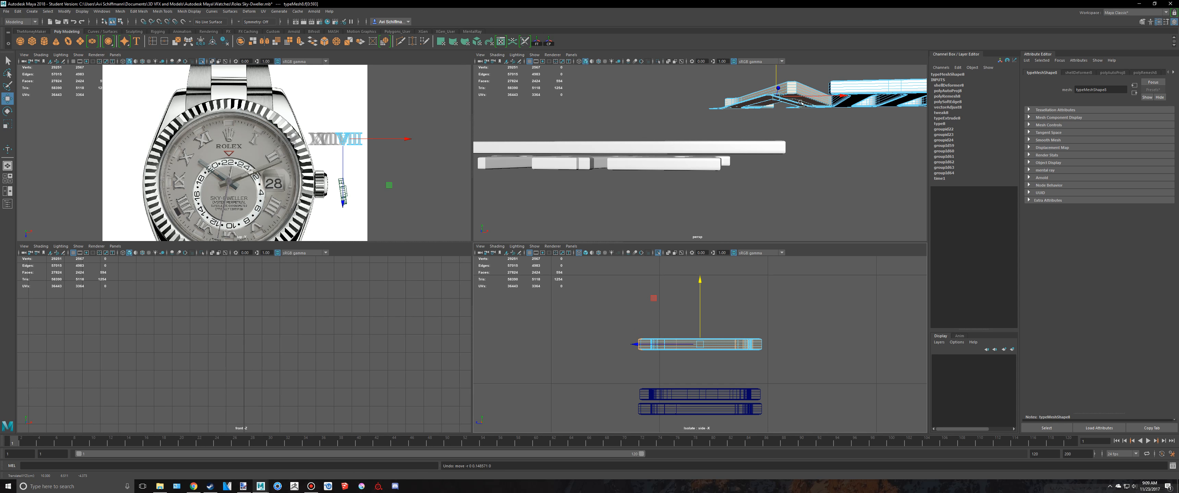
Step: Try selecting the stray flat bevel vertices on the underside of the VIII numeral and moving them
{"action": "scroll", "coordinate": [790, 80], "scroll_direction": "up", "scroll_amount": 3}
{"action": "middle_click_drag", "start_coordinate": [789, 79], "coordinate": [754, 106], "text": "alt"}
{"action": "left_click", "coordinate": [682, 100]}
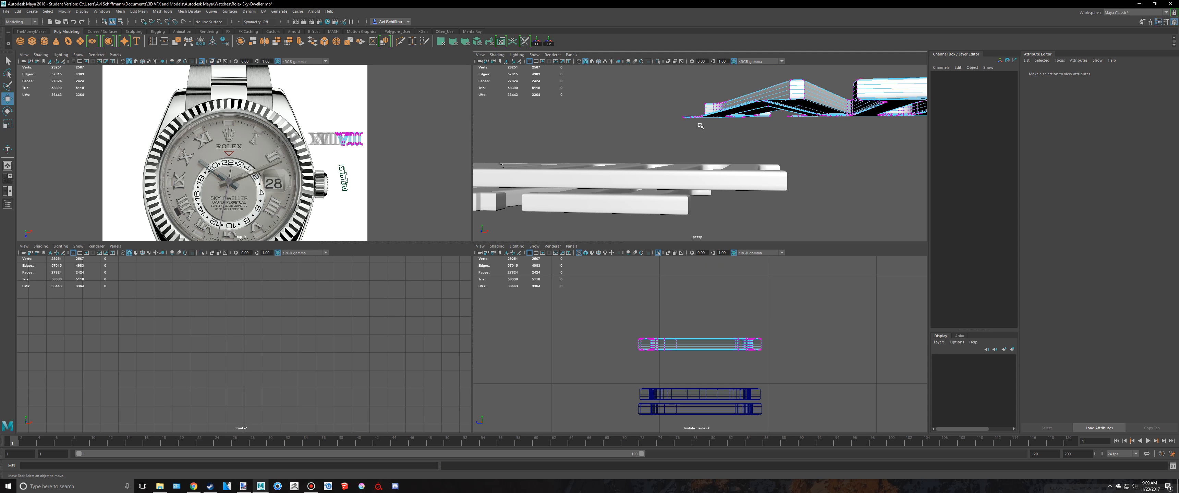
{"action": "left_click_drag", "start_coordinate": [701, 128], "coordinate": [701, 127]}
{"action": "scroll", "coordinate": [701, 127], "scroll_direction": "up", "scroll_amount": 3}
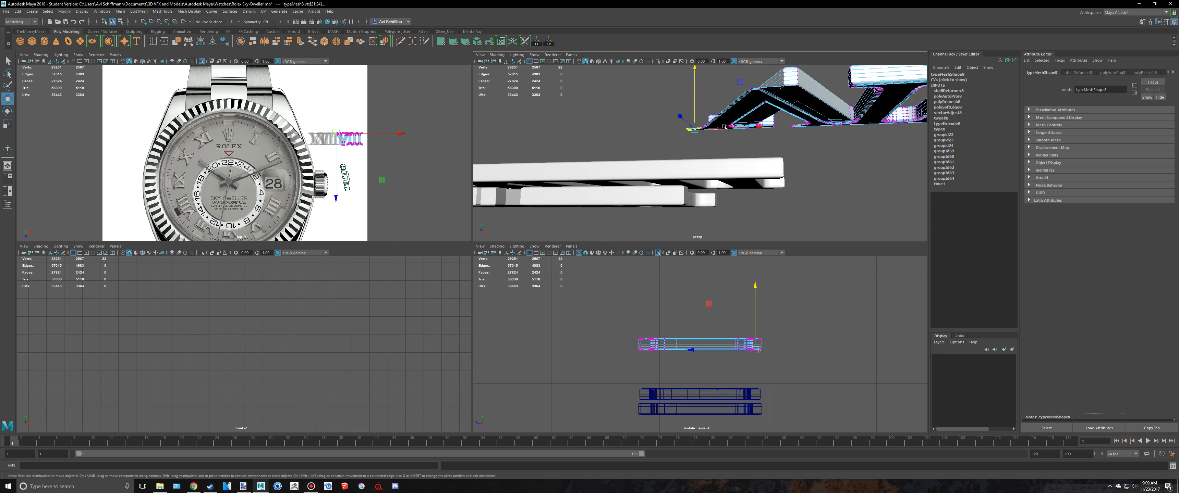
{"action": "key", "text": "space"}
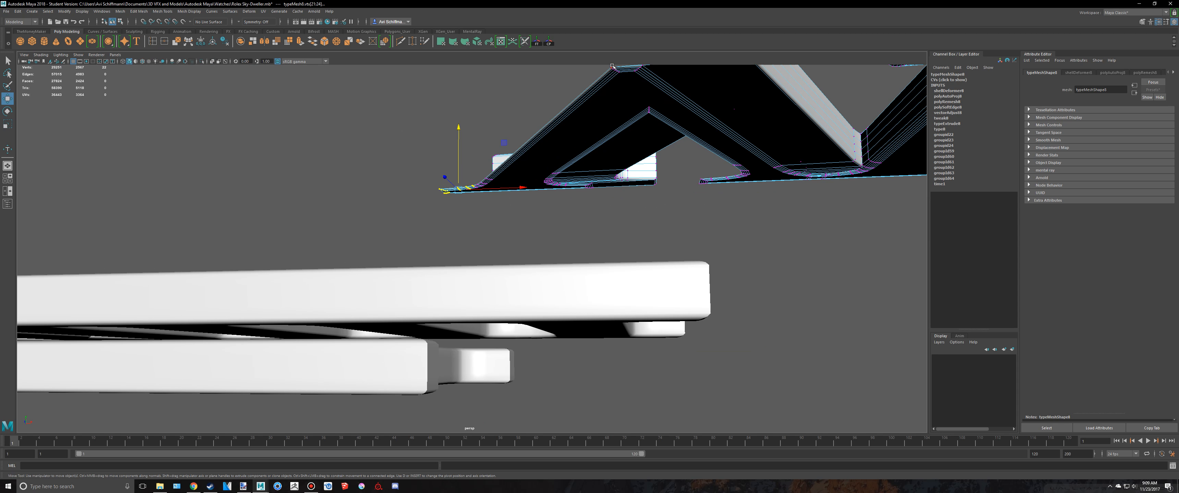
{"action": "left_click", "coordinate": [649, 108]}
{"action": "double_click", "coordinate": [649, 109], "text": "shift"}
{"action": "left_click_drag", "start_coordinate": [694, 128], "coordinate": [694, 140], "text": "alt"}
{"action": "left_click_drag", "start_coordinate": [694, 139], "coordinate": [685, 156], "text": "alt"}
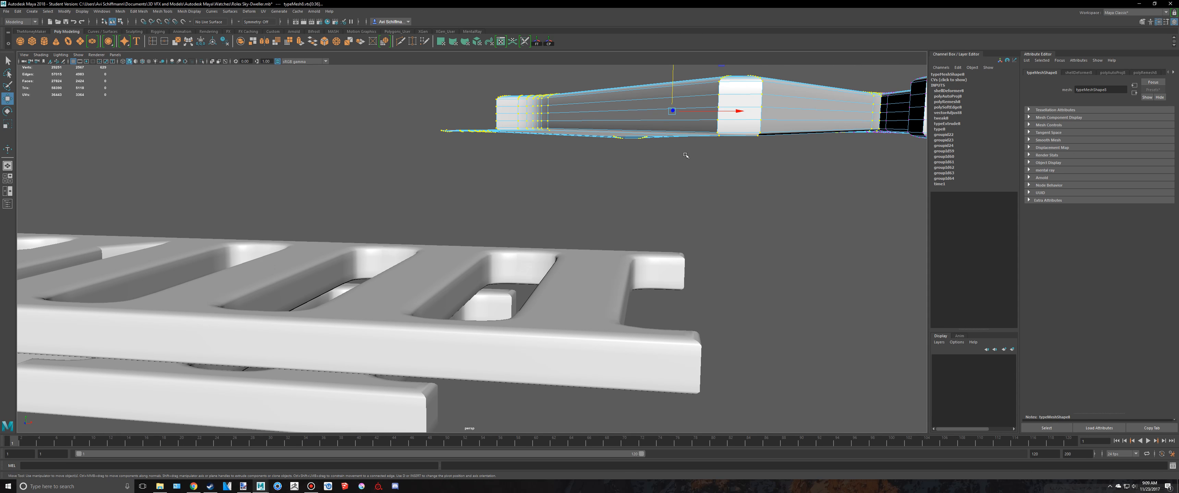
{"action": "left_click_drag", "start_coordinate": [603, 139], "coordinate": [594, 105]}
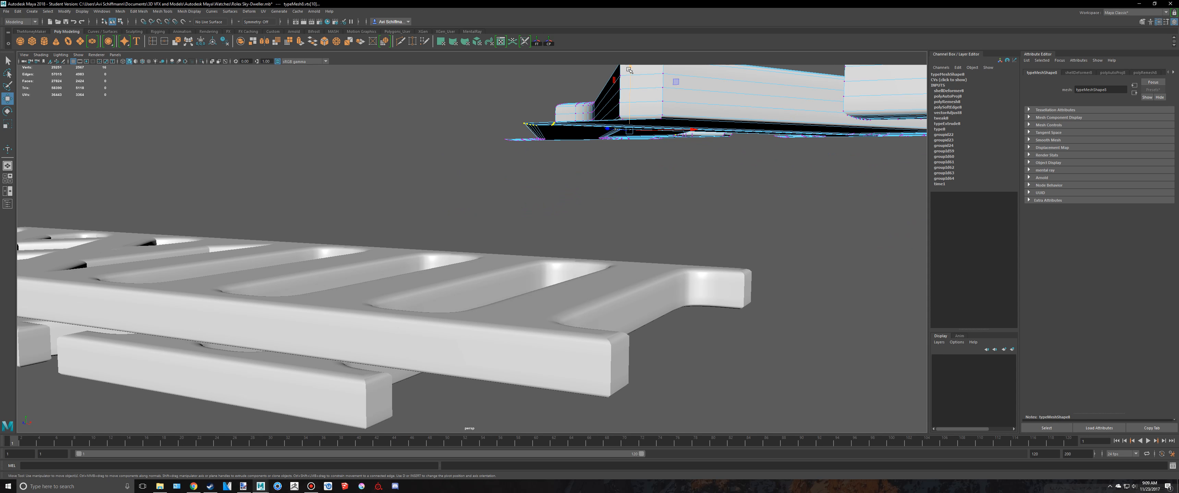
{"action": "left_click_drag", "start_coordinate": [629, 69], "coordinate": [768, 140]}
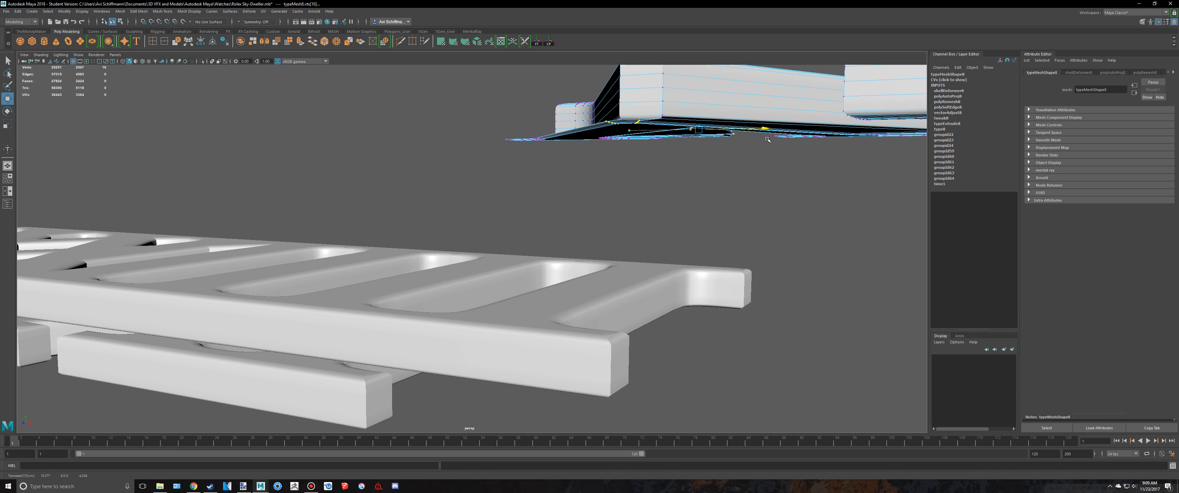
Step: Return the VIII numeral to object mode and disable its bevel, leaving nothing selected
{"action": "key", "text": "f"}
{"action": "left_click_drag", "start_coordinate": [616, 213], "coordinate": [625, 270], "text": "alt"}
{"action": "key", "text": "F8"}
{"action": "key", "text": "q"}
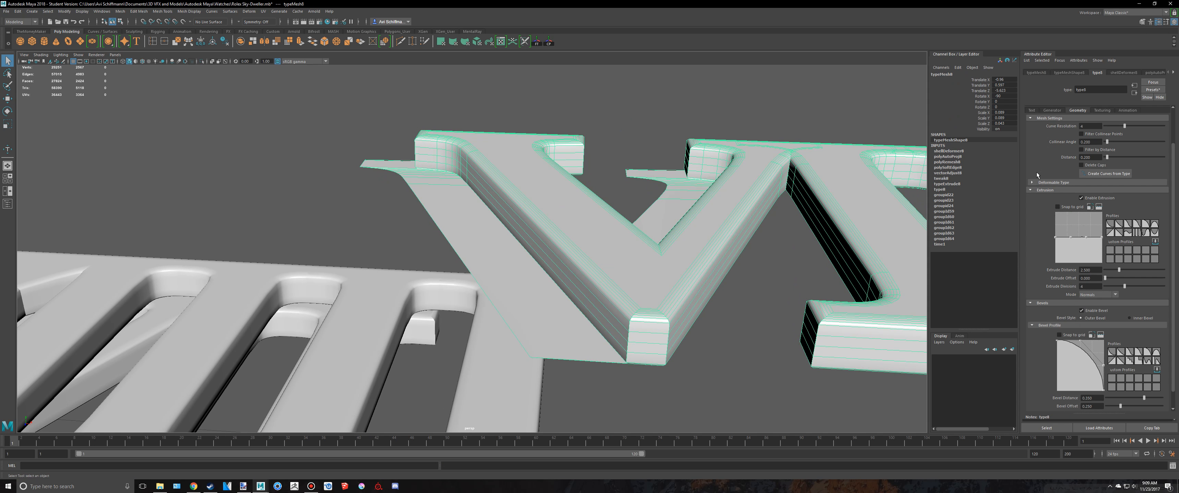
{"action": "left_click", "coordinate": [1098, 312]}
{"action": "scroll", "coordinate": [647, 213], "scroll_direction": "down", "scroll_amount": 8}
{"action": "left_click", "coordinate": [629, 145]}
{"action": "scroll", "coordinate": [590, 156], "scroll_direction": "down", "scroll_amount": 4}
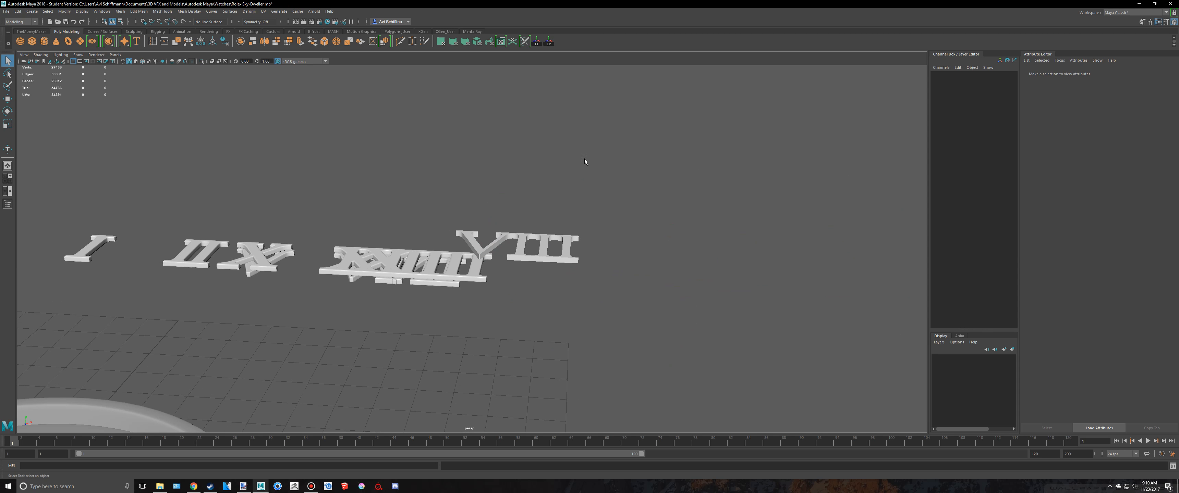
Step: Raise the VII numeral clear above the overlapping cluster and disable its bevel
{"action": "left_click_drag", "start_coordinate": [547, 150], "coordinate": [497, 196], "text": "alt"}
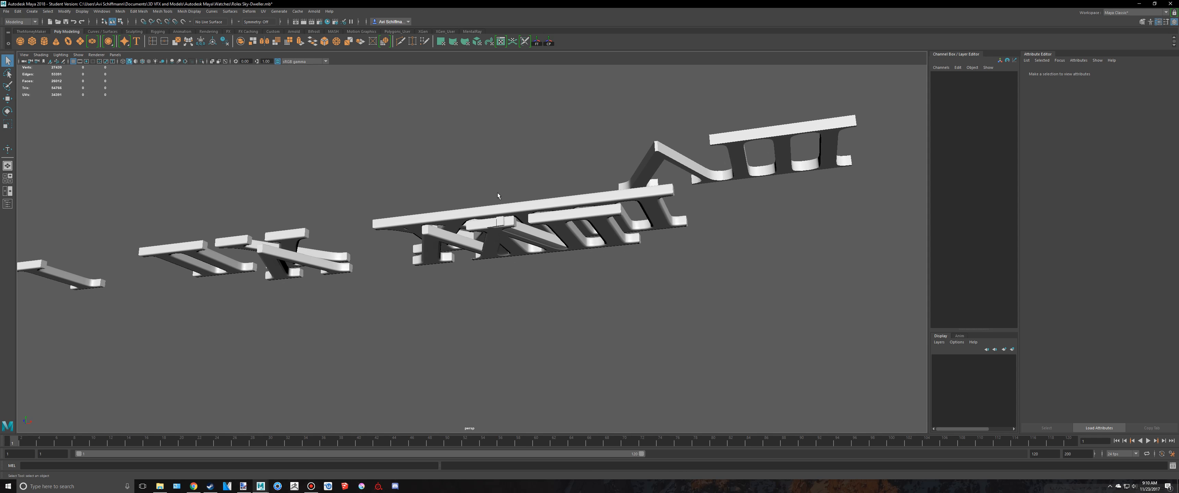
{"action": "left_click_drag", "start_coordinate": [443, 246], "coordinate": [406, 255], "text": "alt"}
{"action": "left_click", "coordinate": [432, 259]}
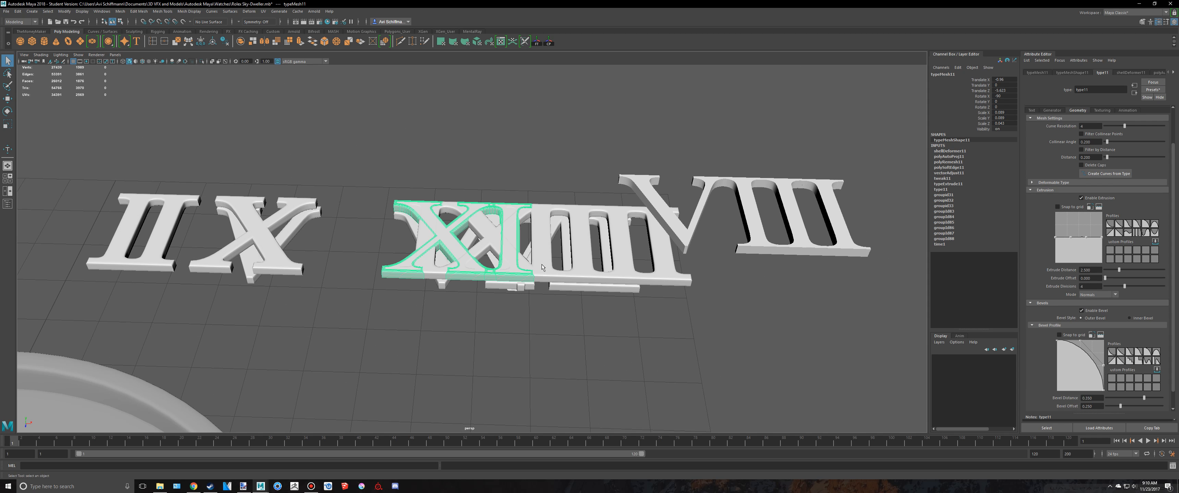
{"action": "left_click", "coordinate": [559, 291]}
{"action": "left_click_drag", "start_coordinate": [545, 297], "coordinate": [655, 237], "text": "alt"}
{"action": "key", "text": "w"}
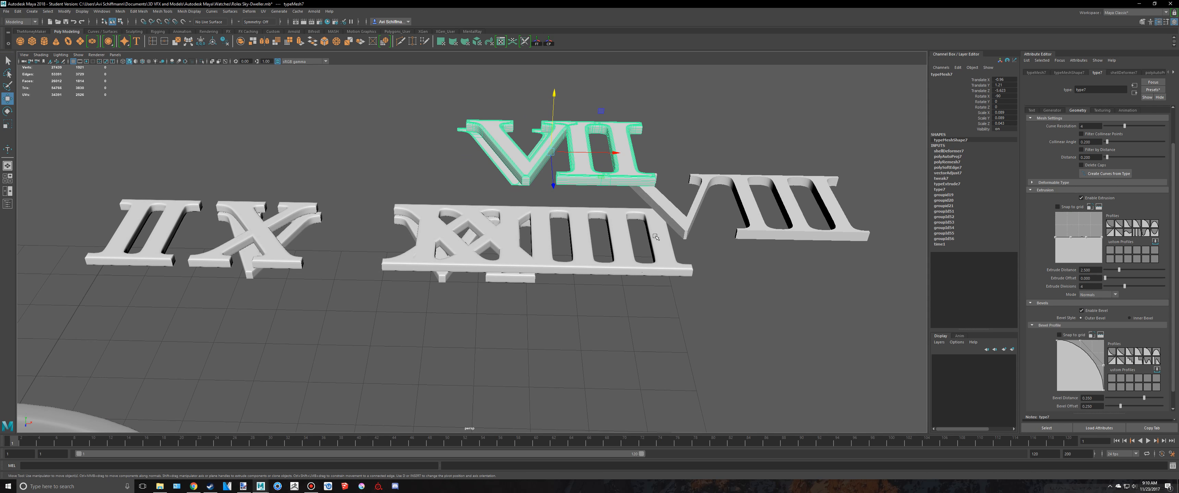
{"action": "left_click", "coordinate": [1099, 313]}
Step: Select the VI numeral from beneath the cluster, try moving it, and undo the move
{"action": "left_click_drag", "start_coordinate": [665, 238], "coordinate": [609, 101], "text": "alt"}
{"action": "scroll", "coordinate": [503, 244], "scroll_direction": "up", "scroll_amount": 4}
{"action": "left_click", "coordinate": [454, 248]}
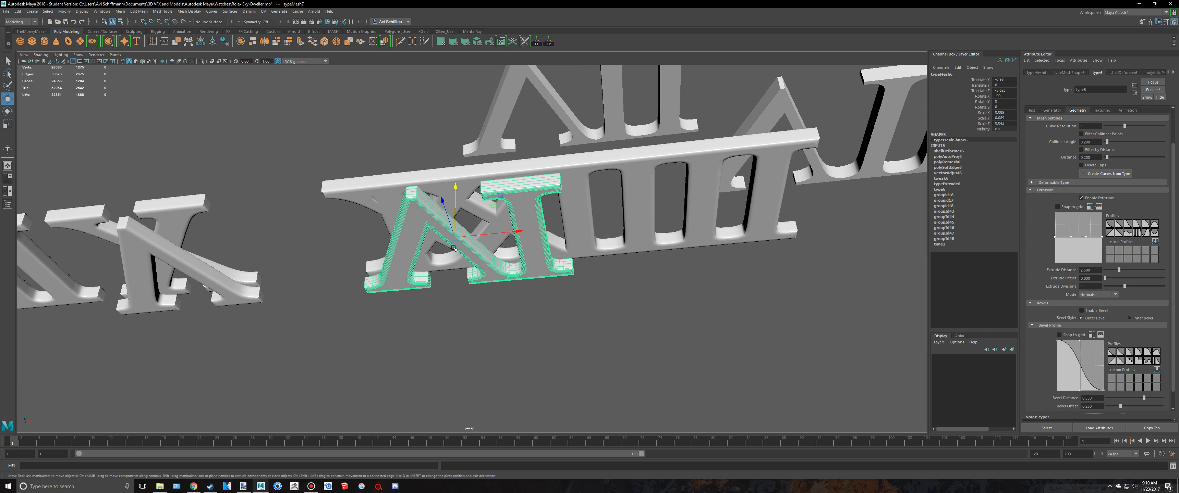
{"action": "left_click_drag", "start_coordinate": [461, 178], "coordinate": [517, 201]}
{"action": "key", "text": "ctrl+z"}
{"action": "scroll", "coordinate": [521, 204], "scroll_direction": "down", "scroll_amount": 6}
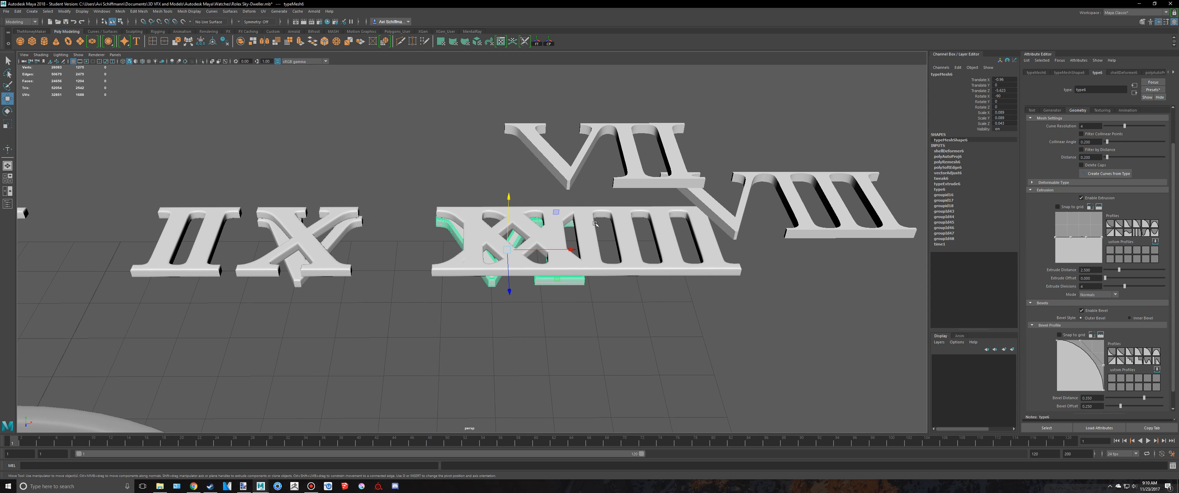
Step: Lower the VII numeral in the side view to the height of the upper numerals in the cluster
{"action": "key", "text": "space"}
{"action": "scroll", "coordinate": [677, 333], "scroll_direction": "down", "scroll_amount": 5}
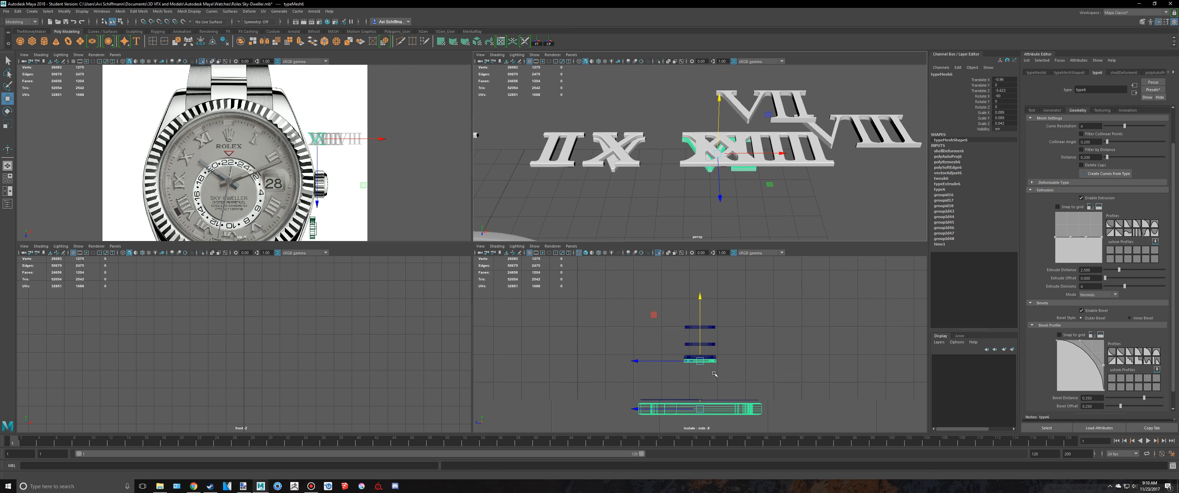
{"action": "key", "text": "space"}
{"action": "scroll", "coordinate": [676, 333], "scroll_direction": "up", "scroll_amount": 5}
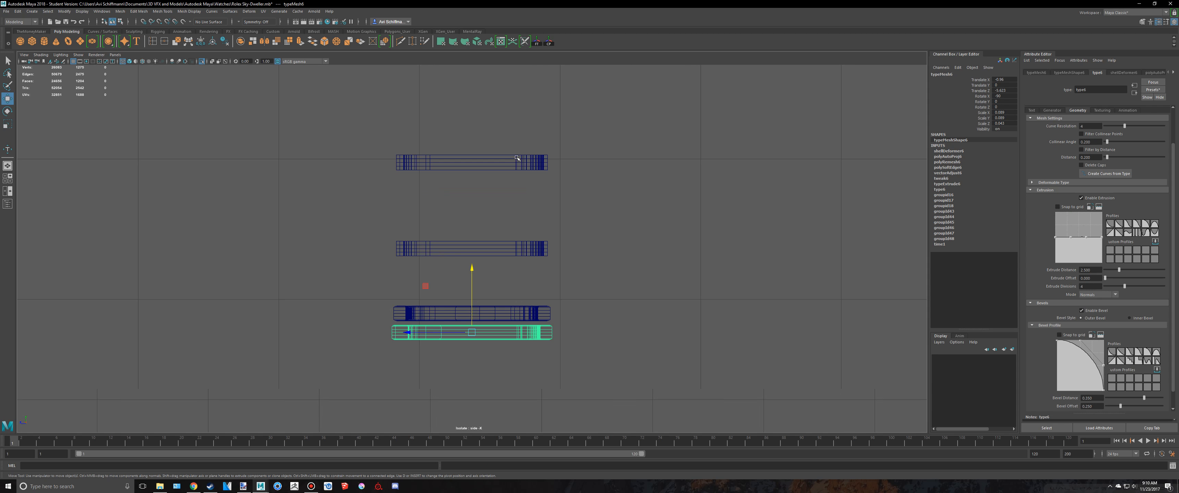
{"action": "left_click", "coordinate": [633, 204]}
{"action": "left_click", "coordinate": [537, 163]}
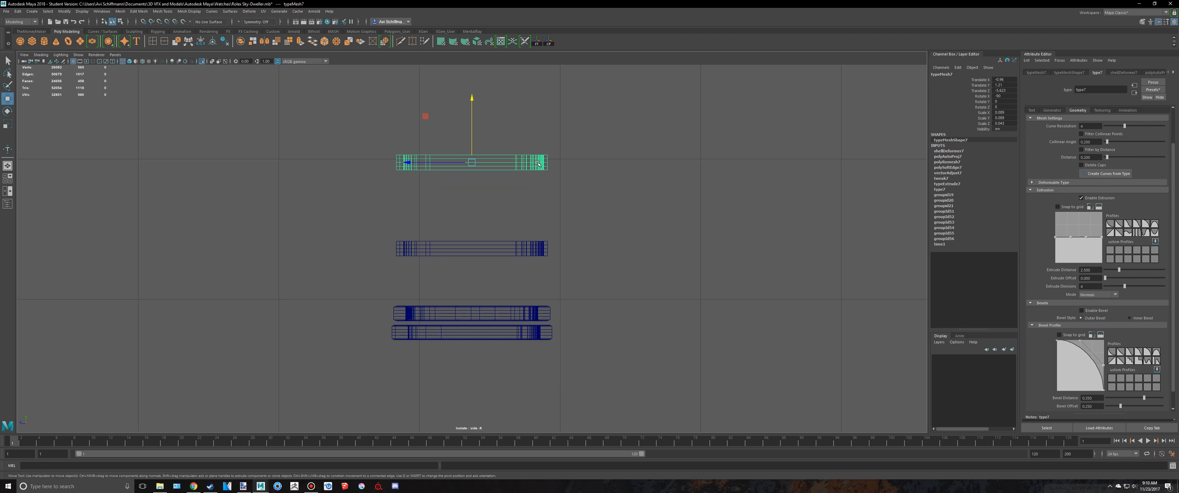
{"action": "left_click_drag", "start_coordinate": [471, 99], "coordinate": [485, 312]}
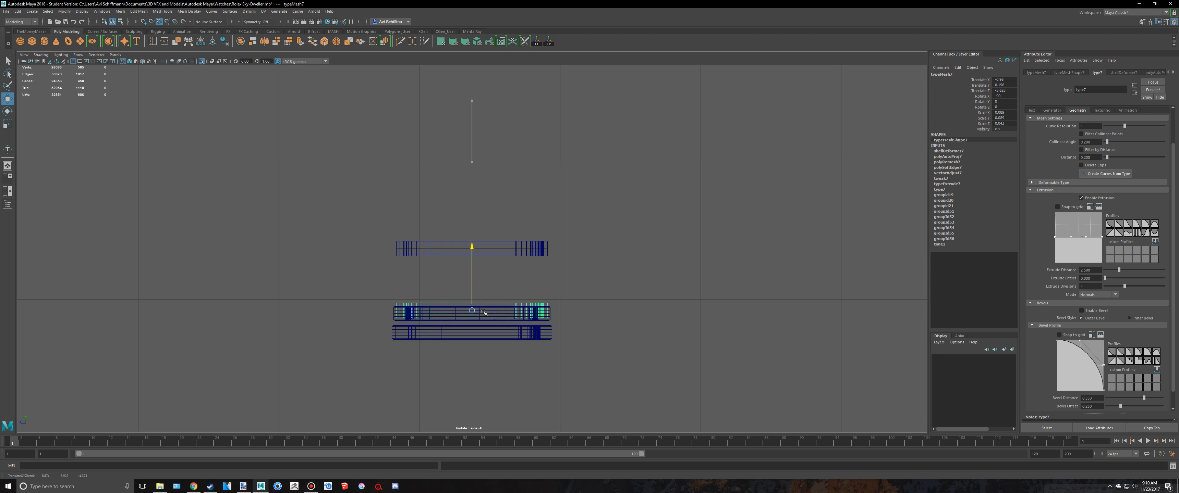
Step: Lower the raised VIII numeral to the same height as the VII numeral, using vertex snapping
{"action": "left_click", "coordinate": [495, 250]}
{"action": "key", "text": "v"}
{"action": "left_click_drag", "start_coordinate": [470, 185], "coordinate": [460, 314]}
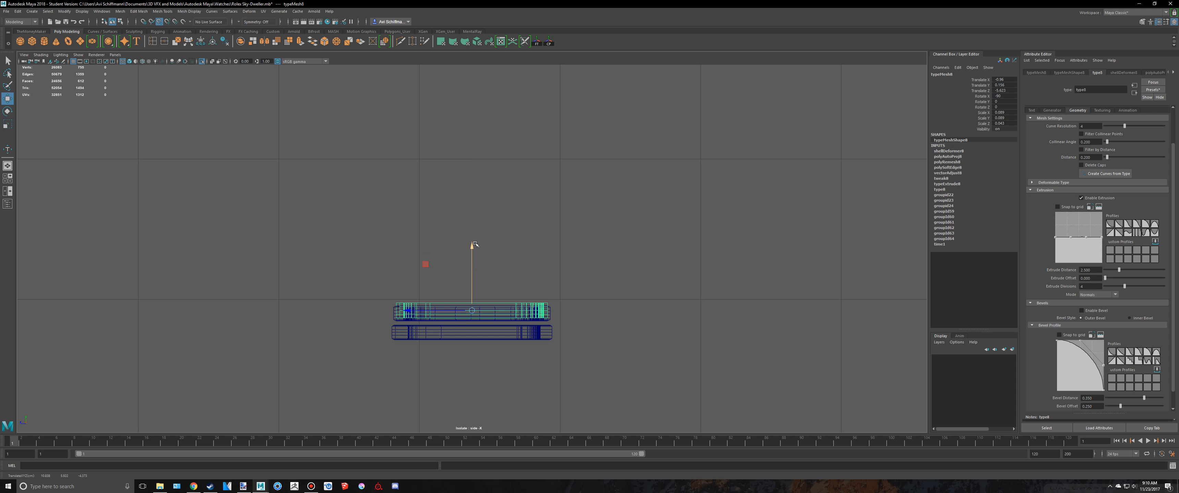
{"action": "left_click_drag", "start_coordinate": [475, 244], "coordinate": [473, 257]}
{"action": "left_click_drag", "start_coordinate": [468, 297], "coordinate": [469, 314]}
Step: Raise the VI numeral from the bottom level and snap it level with the upper numerals
{"action": "left_click", "coordinate": [467, 336]}
{"action": "key", "text": "v"}
{"action": "scroll", "coordinate": [475, 302], "scroll_direction": "up", "scroll_amount": 5}
{"action": "middle_click_drag", "start_coordinate": [481, 320], "coordinate": [497, 233], "text": "alt"}
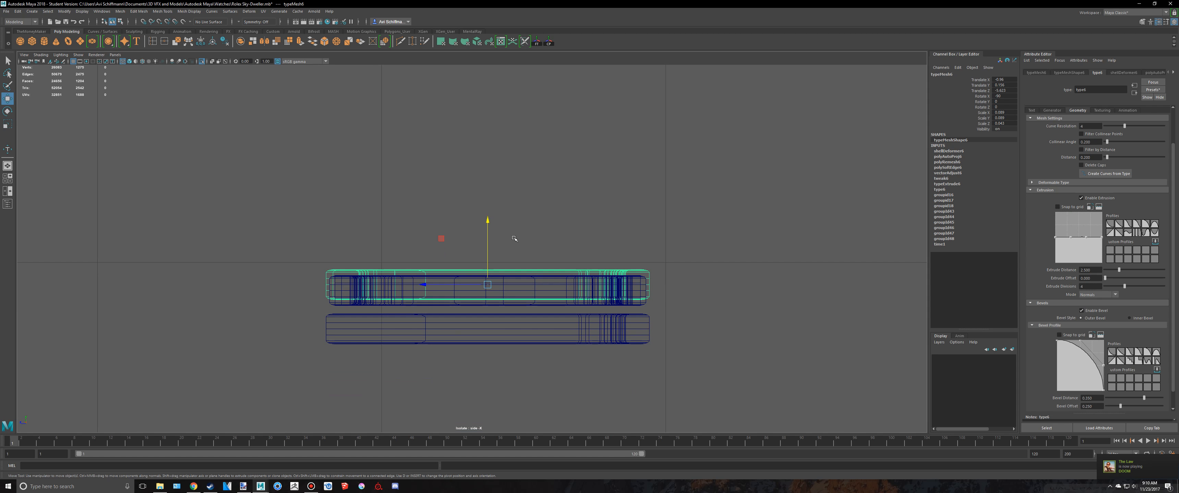
{"action": "scroll", "coordinate": [497, 233], "scroll_direction": "up", "scroll_amount": 2}
{"action": "key", "text": "v"}
{"action": "left_click_drag", "start_coordinate": [494, 233], "coordinate": [484, 301]}
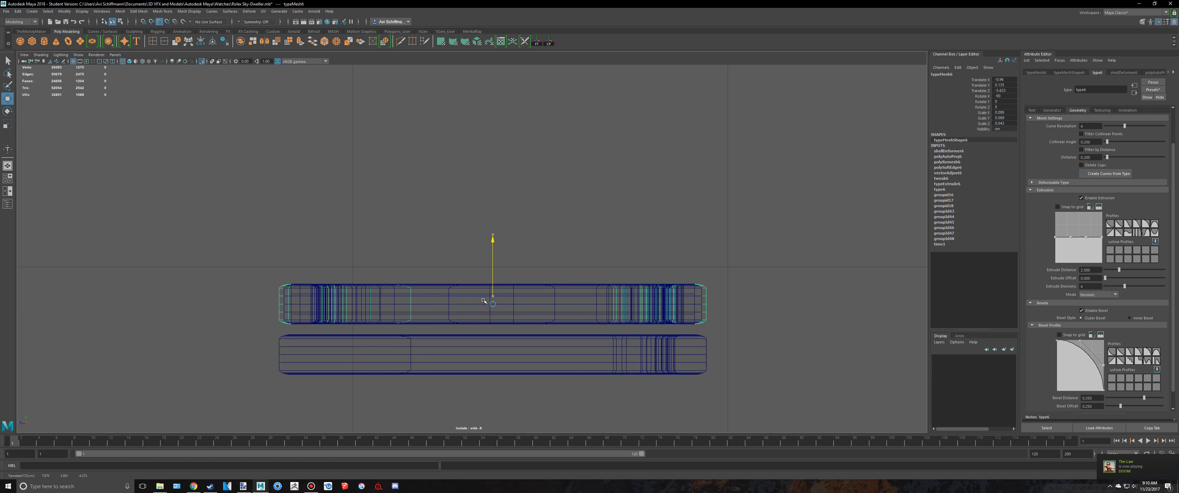
Step: Raise the remaining lowest numeral level with the others, and deselect it in the perspective view
{"action": "left_click", "coordinate": [490, 340]}
{"action": "left_click_drag", "start_coordinate": [492, 354], "coordinate": [492, 306]}
{"action": "key", "text": "space"}
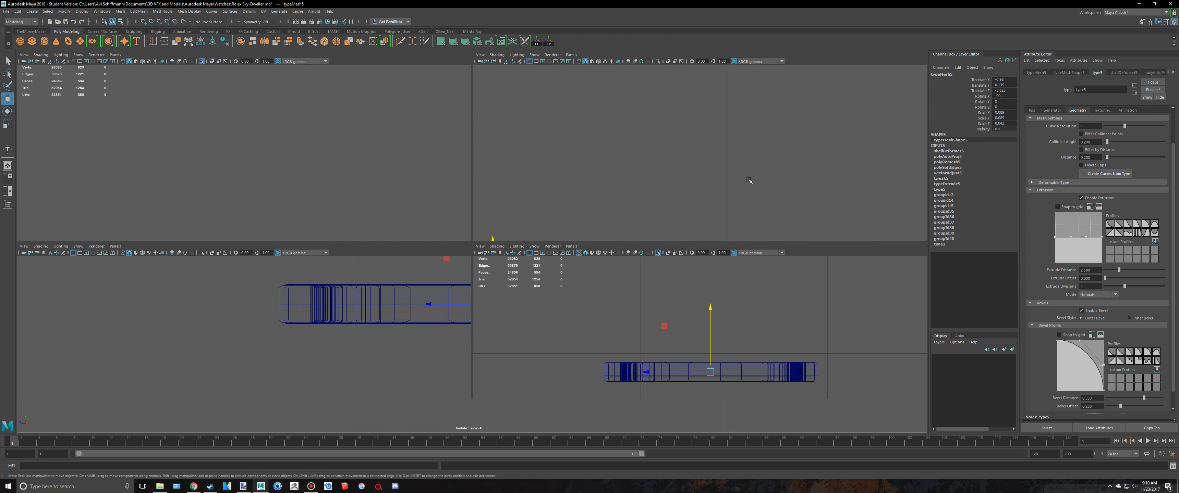
{"action": "key", "text": "space"}
{"action": "scroll", "coordinate": [713, 208], "scroll_direction": "down", "scroll_amount": 5}
{"action": "left_click_drag", "start_coordinate": [708, 211], "coordinate": [593, 220], "text": "alt"}
{"action": "left_click", "coordinate": [705, 183]}
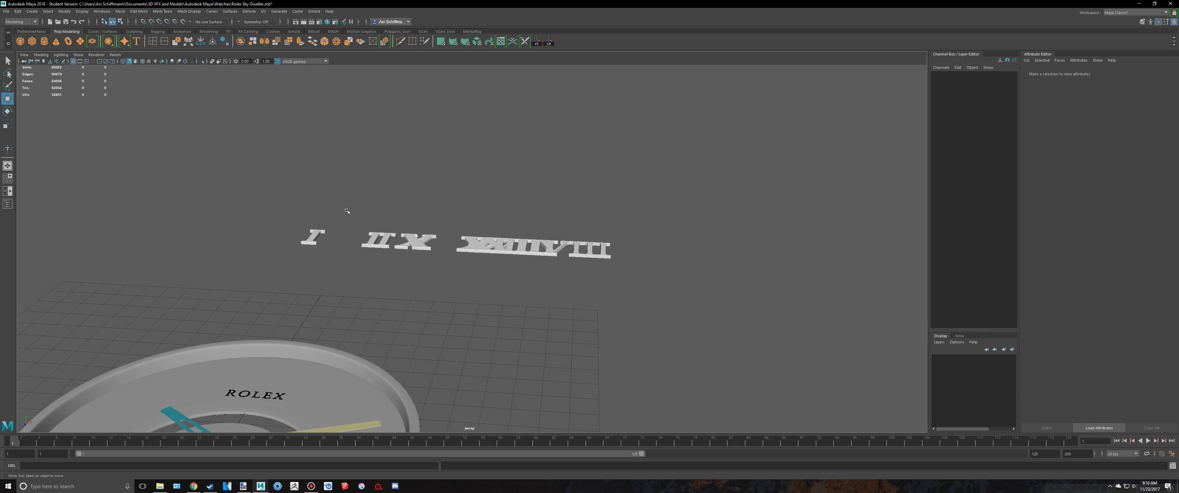
Step: Select all the Roman numerals and assign them an existing black material
{"action": "scroll", "coordinate": [347, 211], "scroll_direction": "down", "scroll_amount": 3}
{"action": "left_click_drag", "start_coordinate": [311, 215], "coordinate": [720, 269]}
{"action": "scroll", "coordinate": [594, 248], "scroll_direction": "up", "scroll_amount": 4}
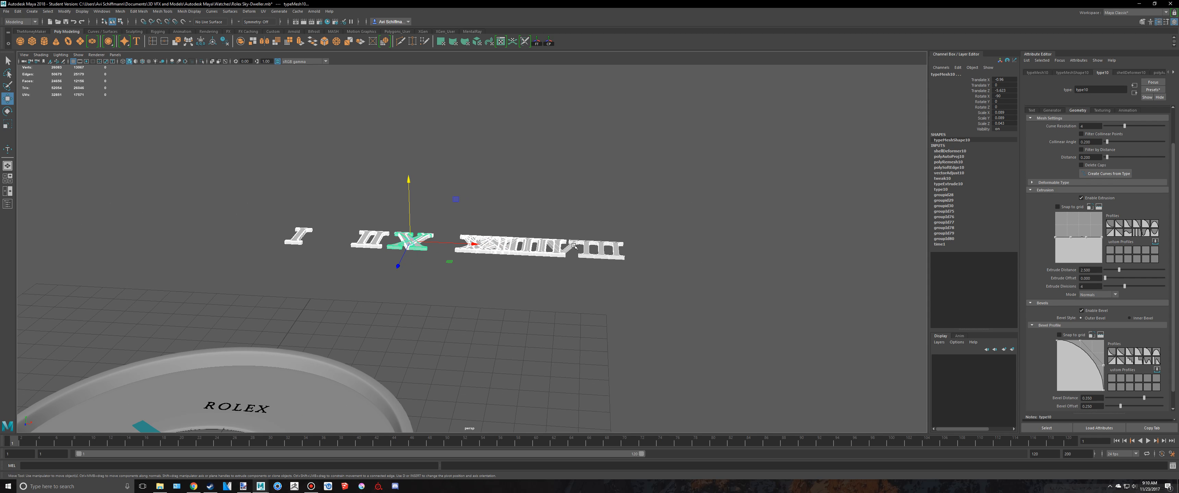
{"action": "right_click_drag", "start_coordinate": [574, 247], "coordinate": [603, 270]}
{"action": "right_click_drag", "start_coordinate": [611, 237], "coordinate": [611, 235]}
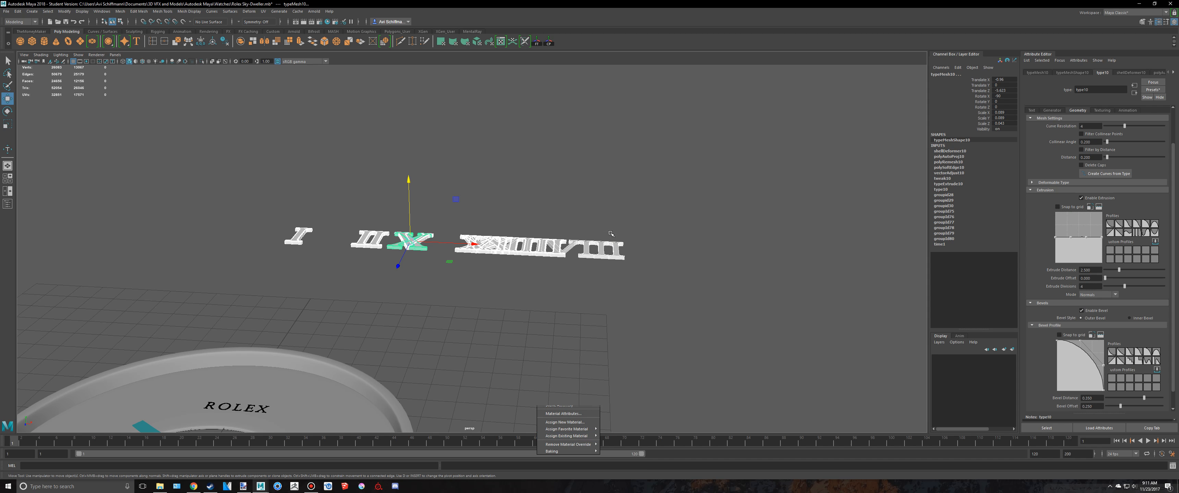
{"action": "scroll", "coordinate": [611, 224], "scroll_direction": "up", "scroll_amount": 3}
{"action": "scroll", "coordinate": [605, 246], "scroll_direction": "up", "scroll_amount": 4}
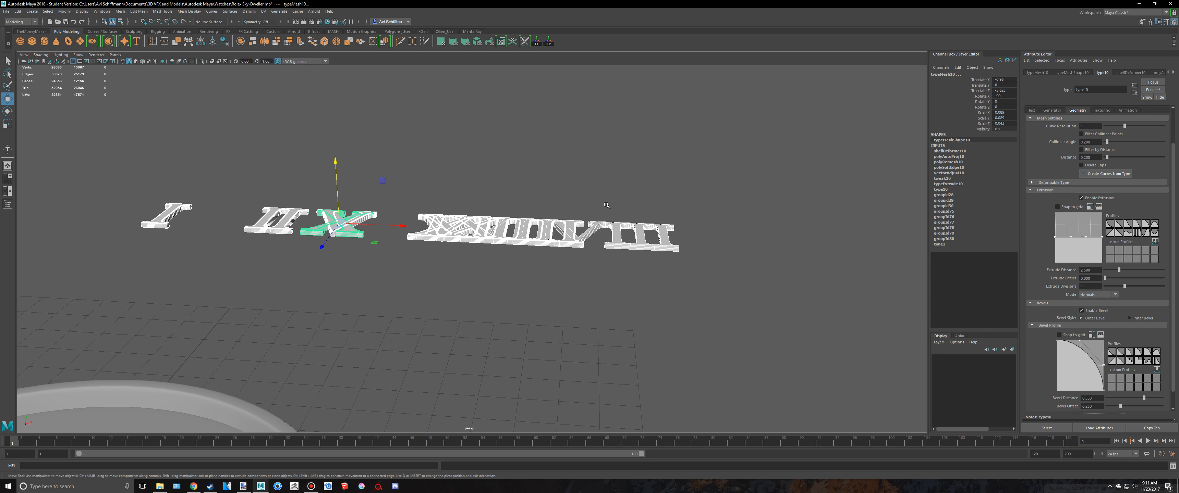
{"action": "right_click_drag", "start_coordinate": [662, 229], "coordinate": [703, 403]}
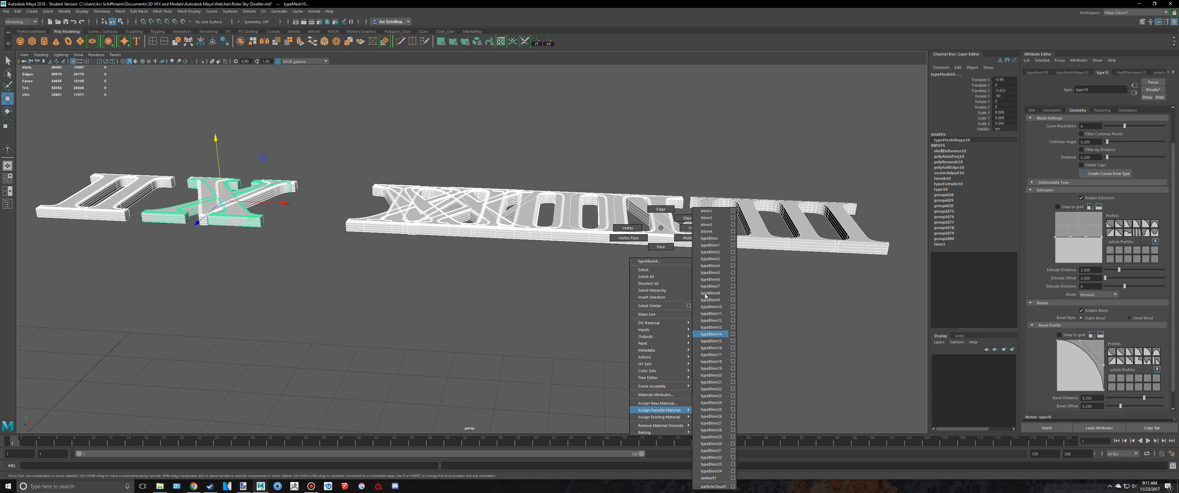
{"action": "right_click_drag", "start_coordinate": [716, 234], "coordinate": [717, 233]}
{"action": "left_click", "coordinate": [716, 233]}
{"action": "scroll", "coordinate": [716, 234], "scroll_direction": "down", "scroll_amount": 5}
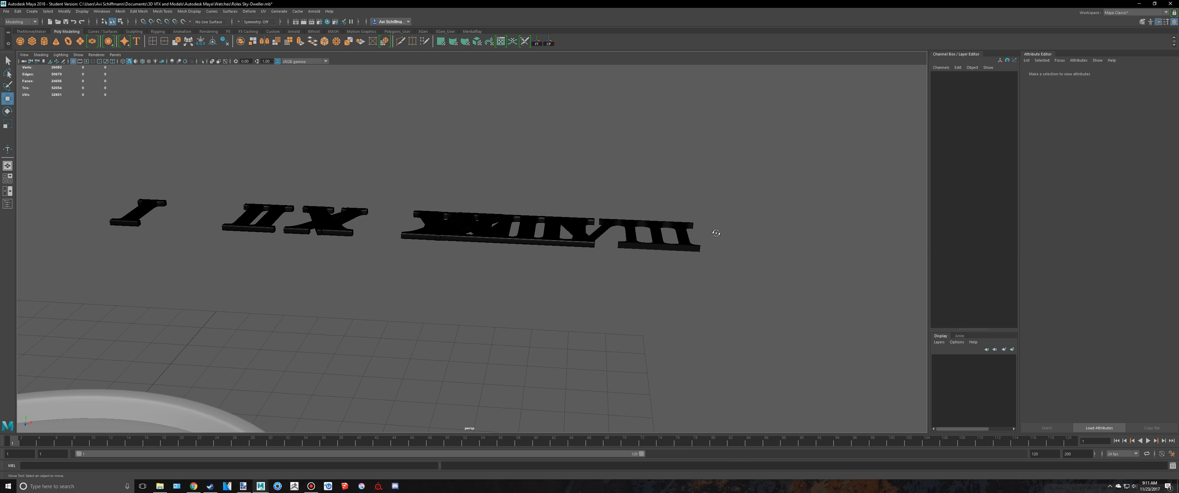
Step: Lower all the Roman numerals together until they sit just above the watch dial
{"action": "left_click_drag", "start_coordinate": [637, 254], "coordinate": [620, 284], "text": "alt"}
{"action": "left_click_drag", "start_coordinate": [555, 251], "coordinate": [558, 231], "text": "alt"}
{"action": "scroll", "coordinate": [288, 236], "scroll_direction": "down", "scroll_amount": 4}
{"action": "middle_click_drag", "start_coordinate": [292, 234], "coordinate": [401, 188], "text": "alt"}
{"action": "scroll", "coordinate": [393, 187], "scroll_direction": "down", "scroll_amount": 4}
{"action": "left_click_drag", "start_coordinate": [387, 187], "coordinate": [676, 249], "text": "alt"}
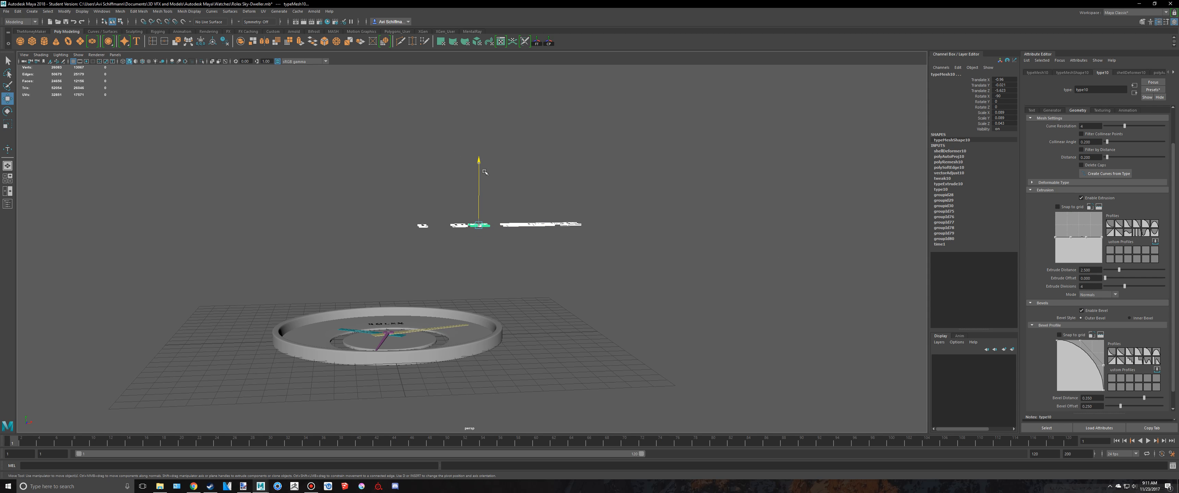
{"action": "left_click_drag", "start_coordinate": [484, 172], "coordinate": [503, 246]}
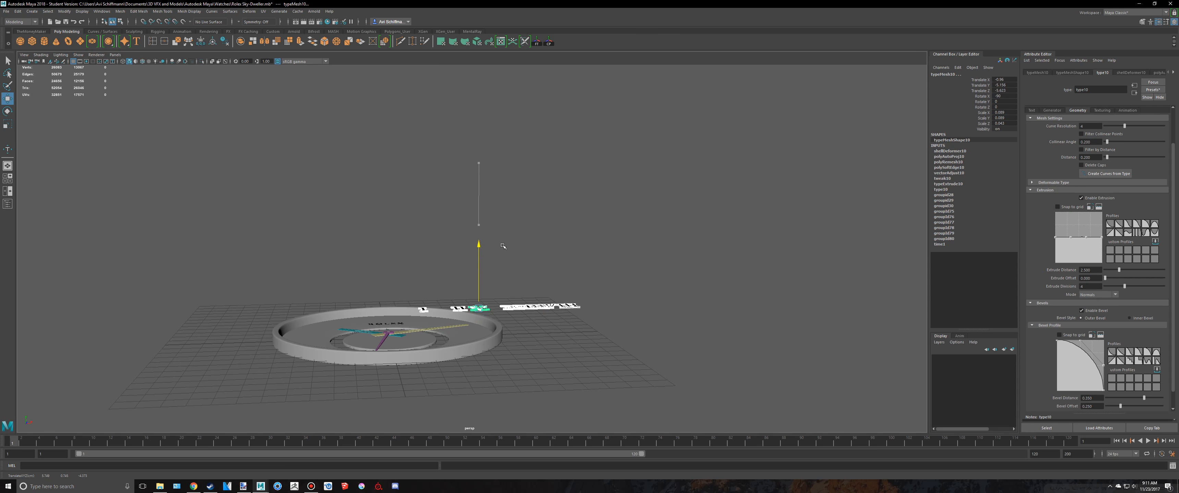
Step: In the top view, place the I numeral over its reference marking and rotate it to the same tilt
{"action": "key", "text": "space"}
{"action": "key", "text": "space"}
{"action": "scroll", "coordinate": [486, 228], "scroll_direction": "up", "scroll_amount": 3}
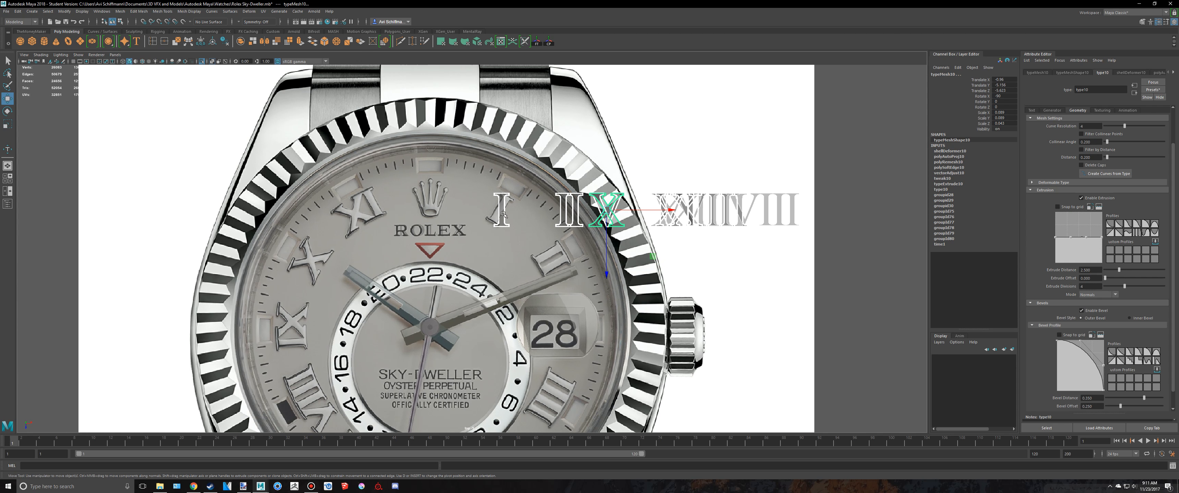
{"action": "left_click", "coordinate": [503, 215]}
{"action": "scroll", "coordinate": [526, 224], "scroll_direction": "up", "scroll_amount": 1}
{"action": "scroll", "coordinate": [526, 224], "scroll_direction": "up", "scroll_amount": 5}
{"action": "key", "text": "e"}
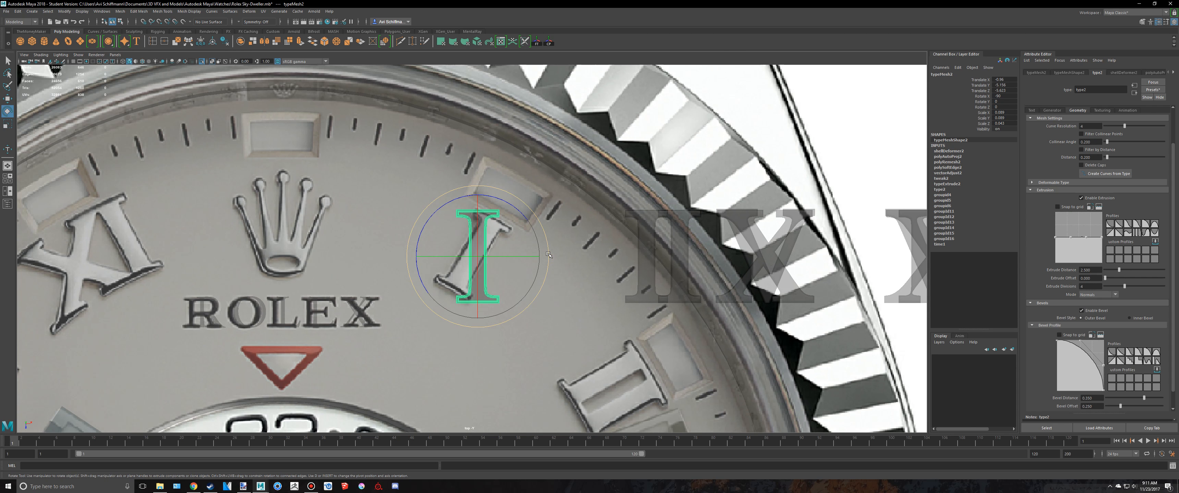
{"action": "left_click_drag", "start_coordinate": [516, 207], "coordinate": [541, 235]}
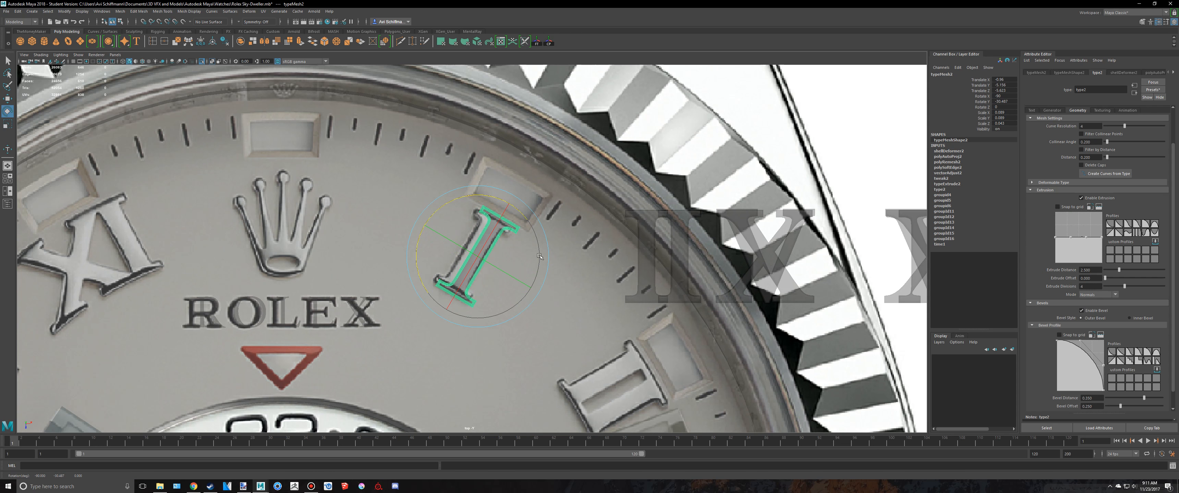
Step: Scale the I numeral down slightly and nudge it to match the reference outline
{"action": "key", "text": "w"}
{"action": "middle_click_drag", "start_coordinate": [522, 304], "coordinate": [517, 302]}
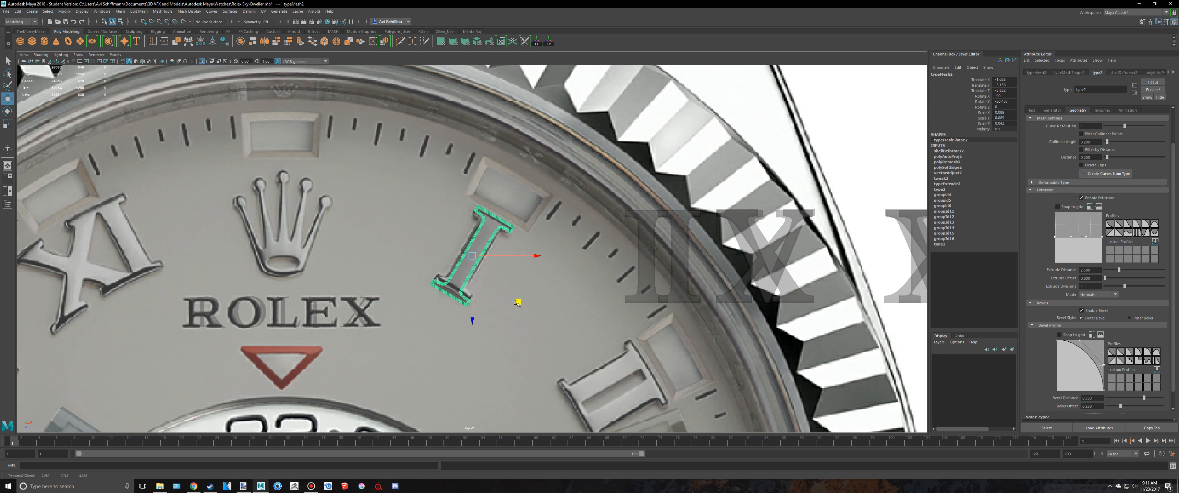
{"action": "key", "text": "r"}
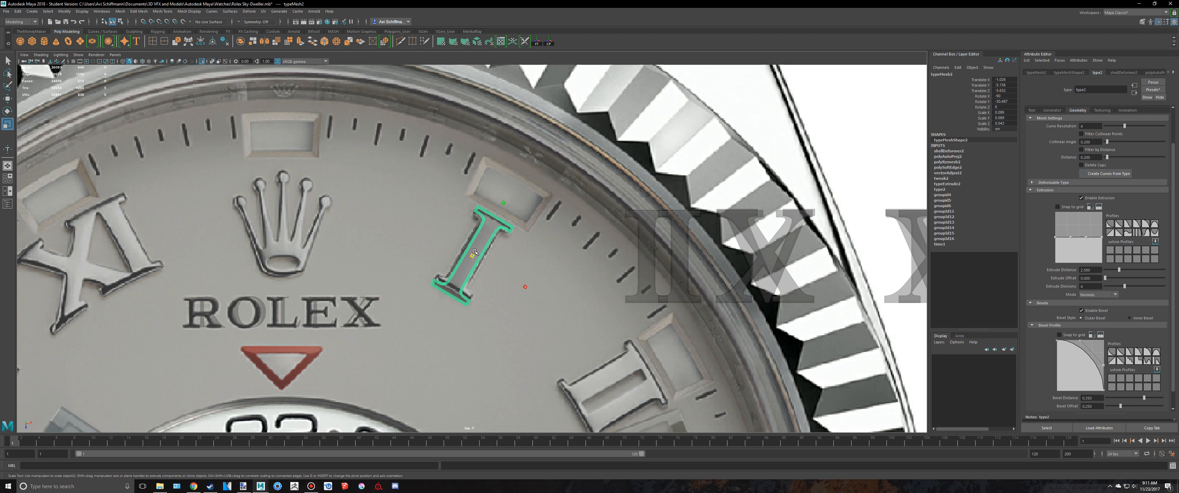
{"action": "left_click_drag", "start_coordinate": [474, 252], "coordinate": [472, 254]}
{"action": "key", "text": "w"}
{"action": "left_click_drag", "start_coordinate": [522, 305], "coordinate": [522, 304]}
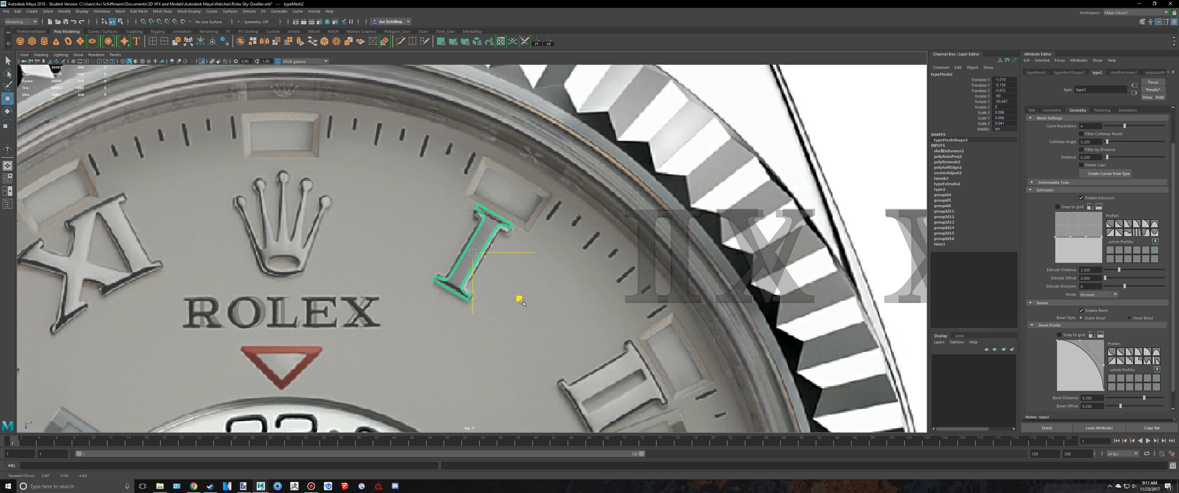
Step: Move the II numeral onto the two o'clock marking and rotate it to match the reference angle
{"action": "left_click", "coordinate": [632, 303]}
{"action": "middle_click_drag", "start_coordinate": [631, 303], "coordinate": [497, 271], "text": "alt"}
{"action": "key", "text": "e"}
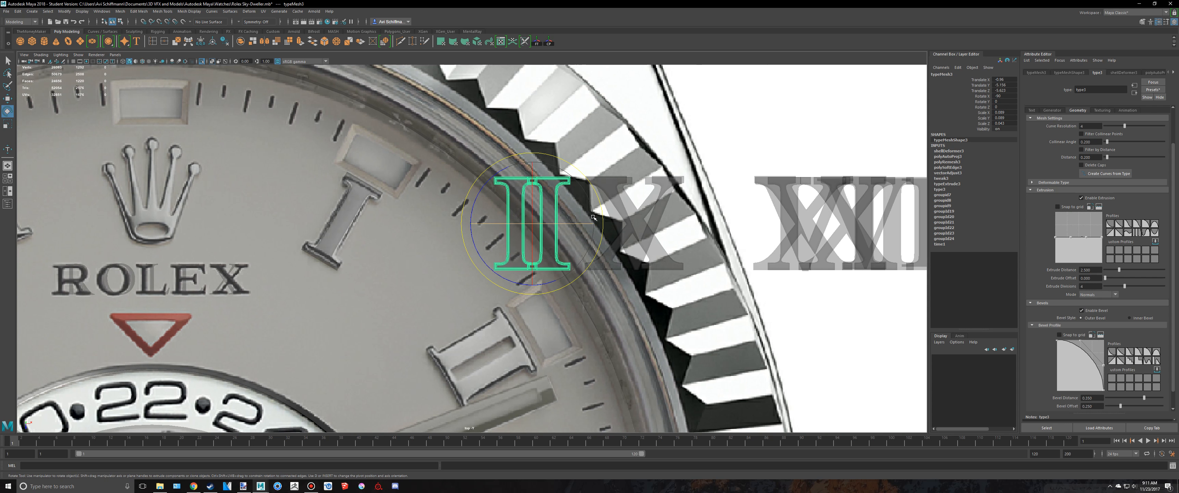
{"action": "left_click_drag", "start_coordinate": [483, 187], "coordinate": [530, 146]}
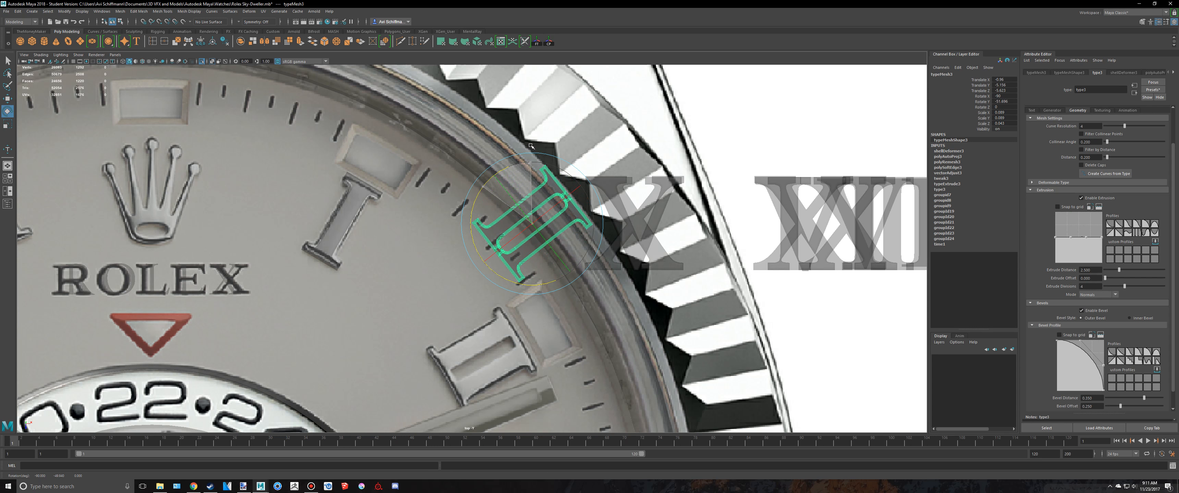
{"action": "key", "text": "w"}
{"action": "middle_click_drag", "start_coordinate": [577, 270], "coordinate": [563, 205], "text": "alt"}
{"action": "left_click_drag", "start_coordinate": [562, 204], "coordinate": [514, 336]}
{"action": "key", "text": "e"}
{"action": "left_click_drag", "start_coordinate": [532, 284], "coordinate": [540, 292]}
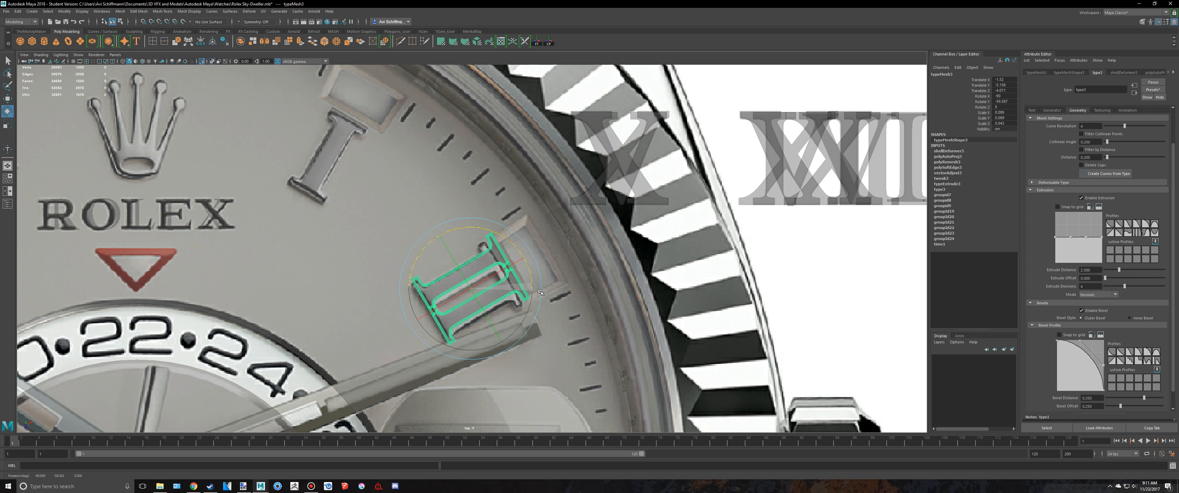
Step: Scale the II numeral down slightly and nudge it onto the reference outline
{"action": "key", "text": "w"}
{"action": "left_click_drag", "start_coordinate": [515, 337], "coordinate": [514, 341]}
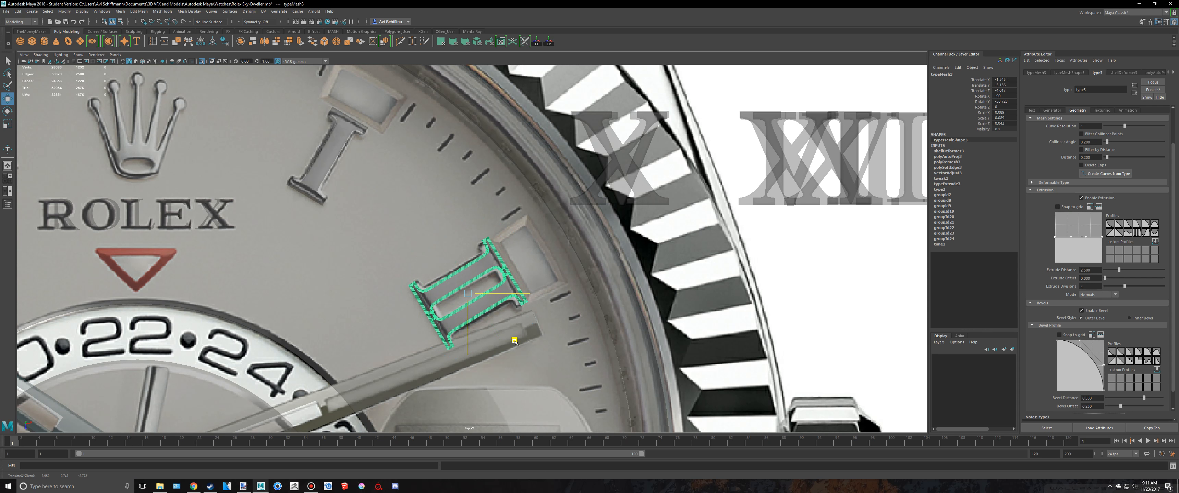
{"action": "key", "text": "r"}
{"action": "left_click_drag", "start_coordinate": [467, 294], "coordinate": [465, 294]}
{"action": "key", "text": "w"}
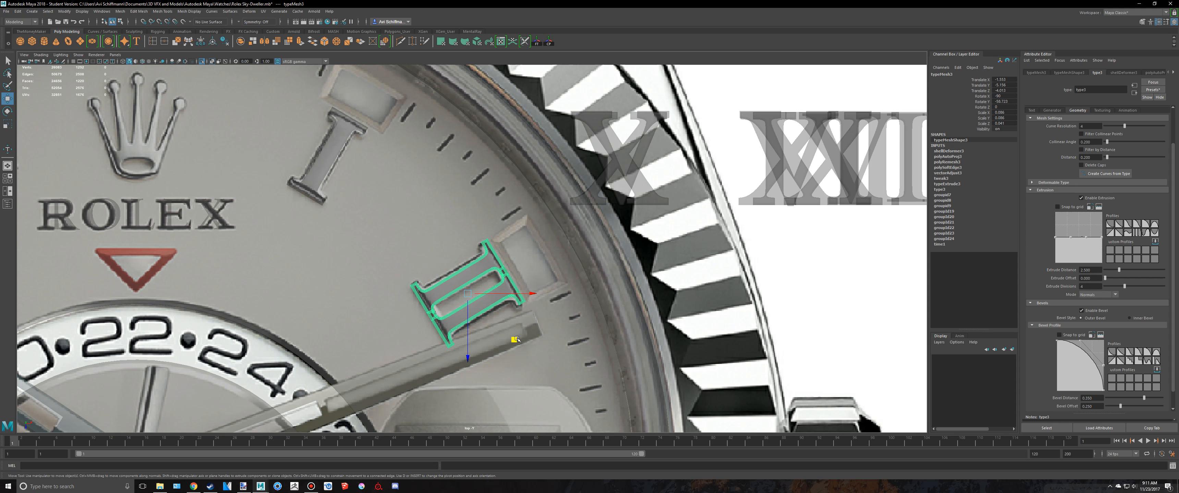
{"action": "left_click_drag", "start_coordinate": [512, 342], "coordinate": [512, 342]}
Step: Select the VIII numeral and move it onto the eight o'clock marking of the reference dial
{"action": "middle_click_drag", "start_coordinate": [653, 181], "coordinate": [570, 193], "text": "alt"}
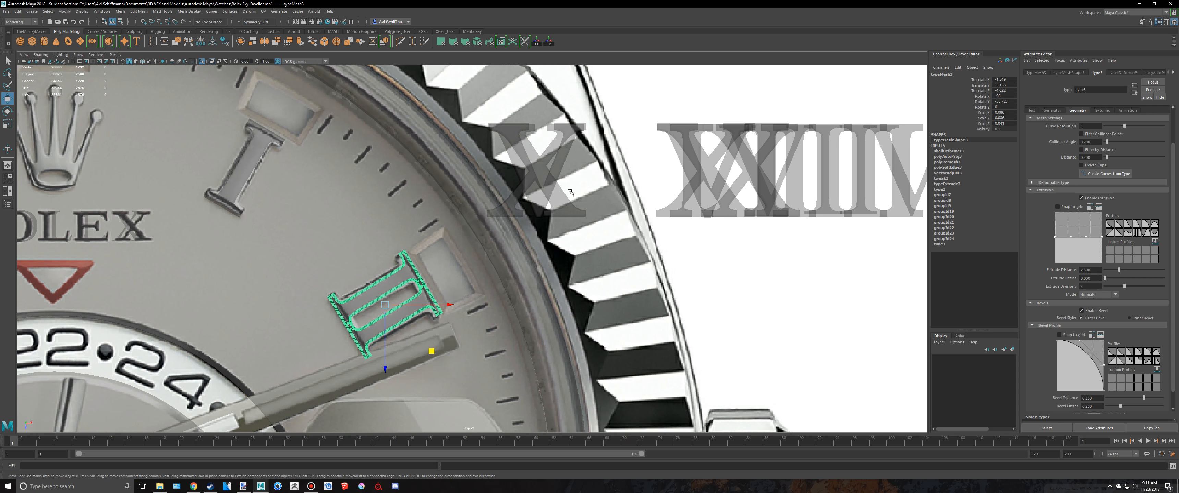
{"action": "left_click", "coordinate": [546, 196]}
{"action": "scroll", "coordinate": [546, 196], "scroll_direction": "down", "scroll_amount": 4}
{"action": "scroll", "coordinate": [544, 274], "scroll_direction": "up", "scroll_amount": 1}
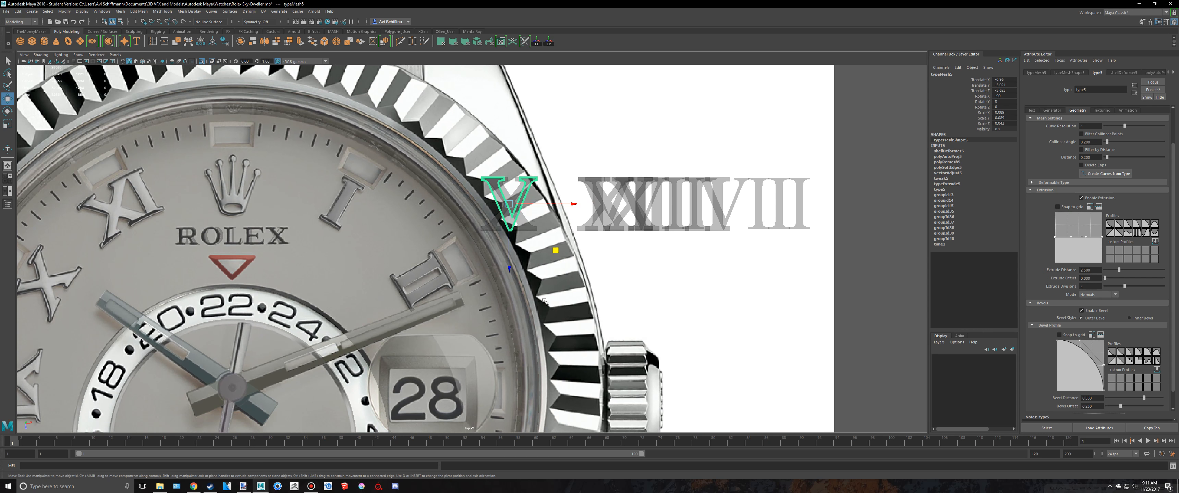
{"action": "middle_click_drag", "start_coordinate": [543, 301], "coordinate": [505, 146], "text": "alt"}
{"action": "left_click", "coordinate": [728, 122]}
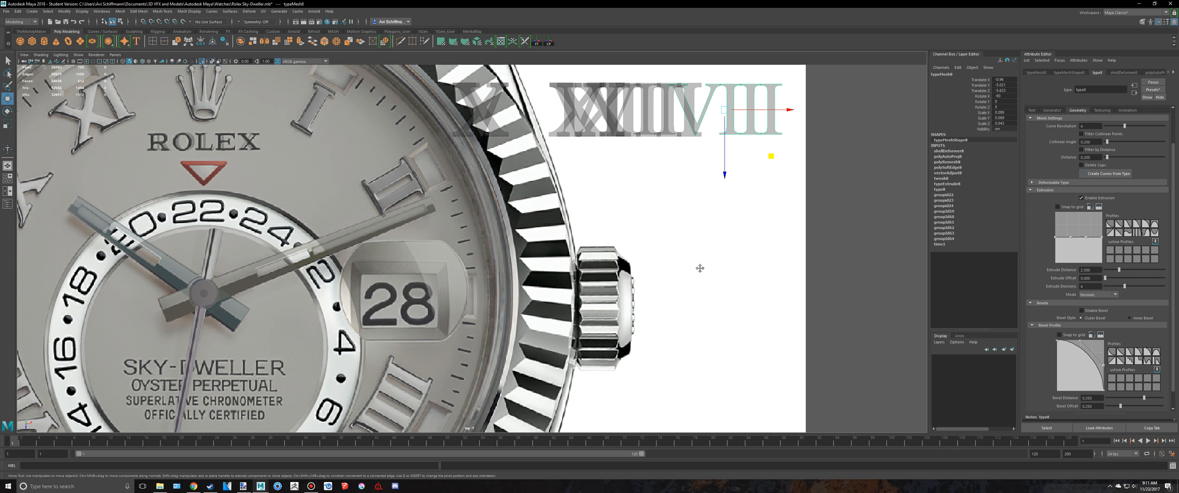
{"action": "scroll", "coordinate": [700, 262], "scroll_direction": "down", "scroll_amount": 3}
{"action": "middle_click_drag", "start_coordinate": [732, 219], "coordinate": [750, 177], "text": "alt"}
{"action": "scroll", "coordinate": [749, 176], "scroll_direction": "down", "scroll_amount": 1}
{"action": "left_click_drag", "start_coordinate": [699, 165], "coordinate": [309, 398]}
{"action": "scroll", "coordinate": [308, 398], "scroll_direction": "up", "scroll_amount": 3}
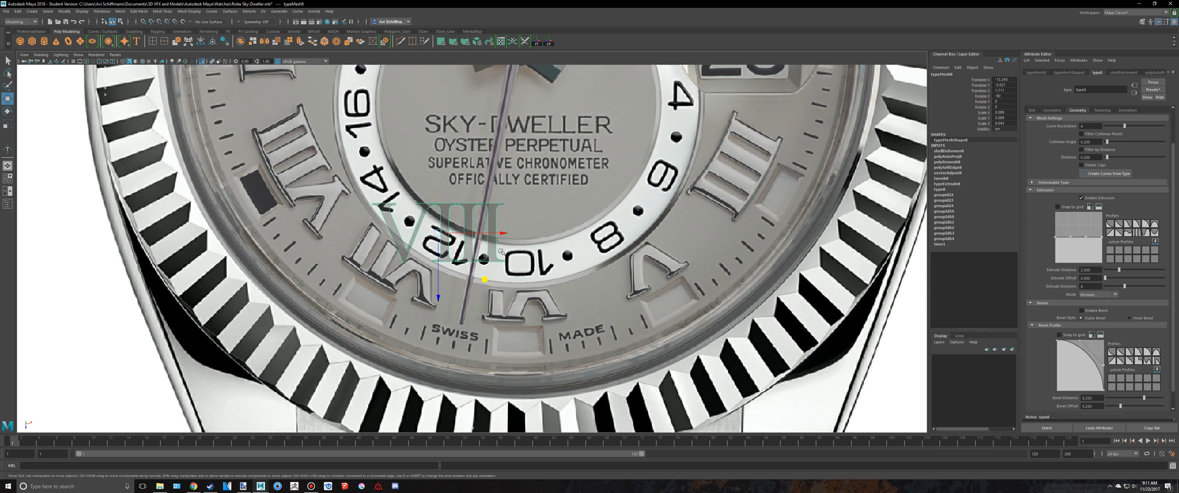
{"action": "scroll", "coordinate": [524, 324], "scroll_direction": "up", "scroll_amount": 2}
{"action": "left_click_drag", "start_coordinate": [515, 344], "coordinate": [386, 276]}
Step: Rotate, slightly scale down and reposition the VIII numeral to fit the reference marking
{"action": "key", "text": "e"}
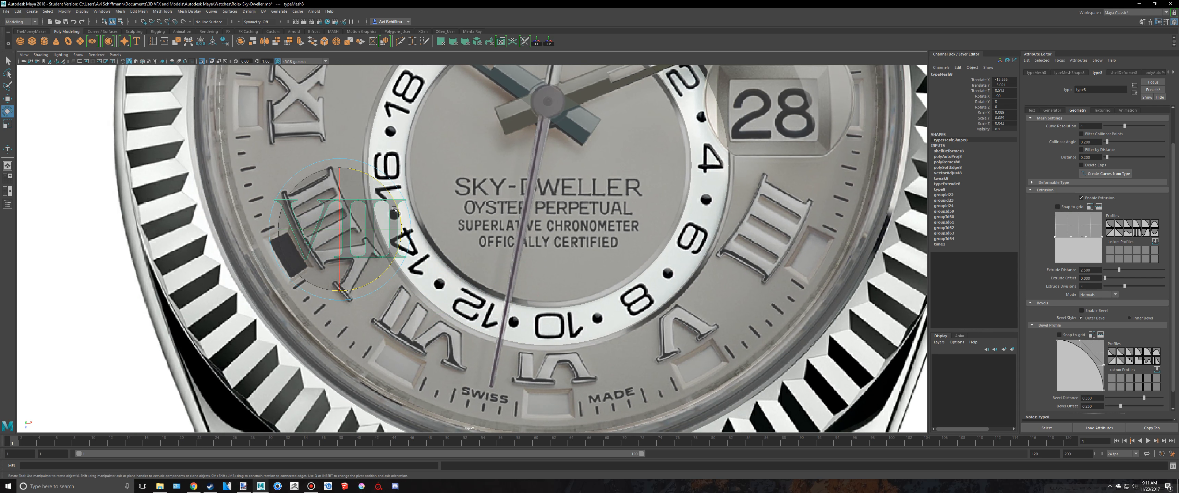
{"action": "left_click_drag", "start_coordinate": [396, 206], "coordinate": [224, 149]}
{"action": "key", "text": "w"}
{"action": "middle_click_drag", "start_coordinate": [480, 283], "coordinate": [584, 310], "text": "alt"}
{"action": "scroll", "coordinate": [584, 311], "scroll_direction": "up", "scroll_amount": 3}
{"action": "left_click_drag", "start_coordinate": [433, 260], "coordinate": [427, 261]}
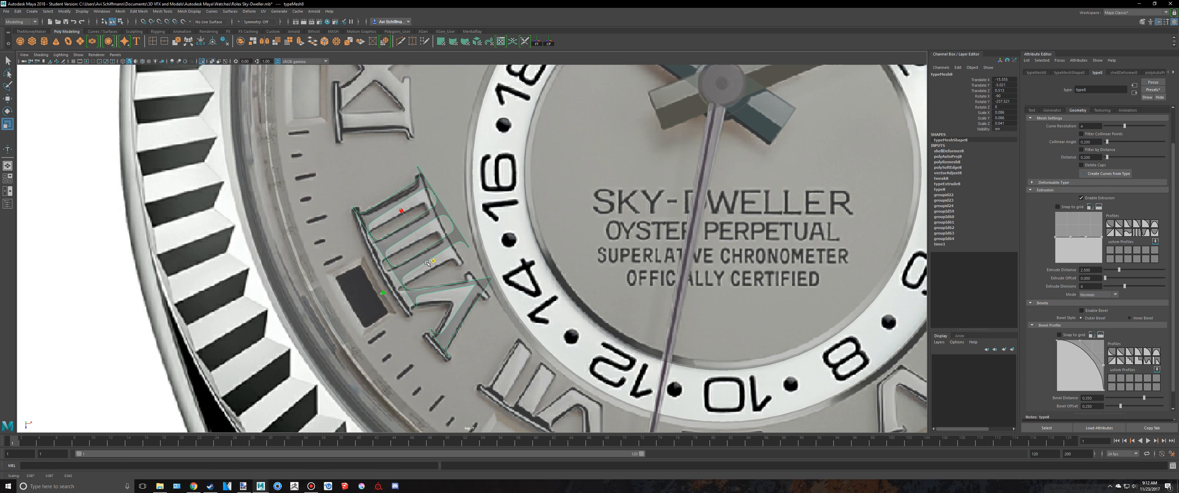
{"action": "key", "text": "e"}
{"action": "left_click_drag", "start_coordinate": [493, 278], "coordinate": [474, 317]}
{"action": "key", "text": "w"}
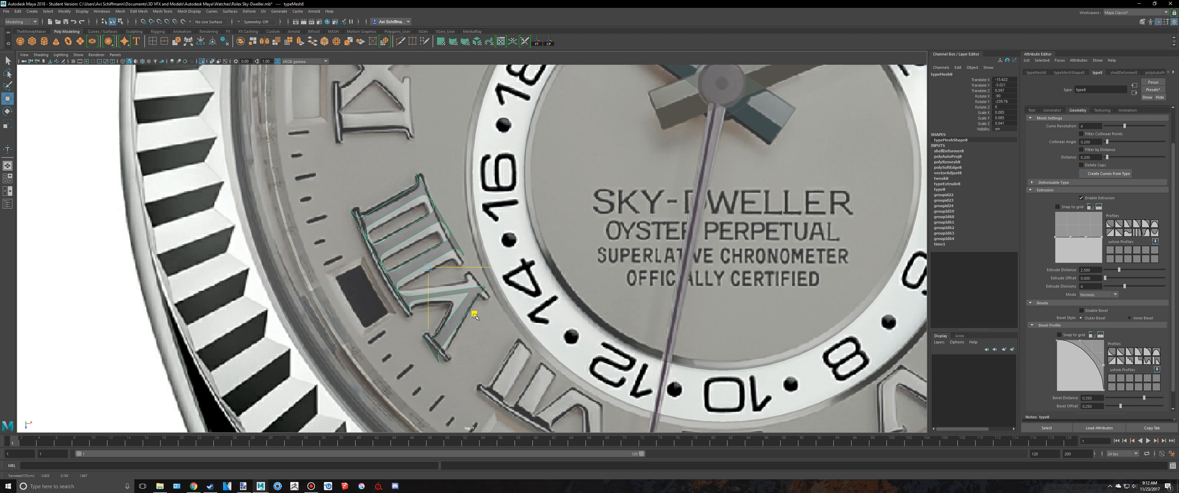
{"action": "left_click", "coordinate": [308, 488]}
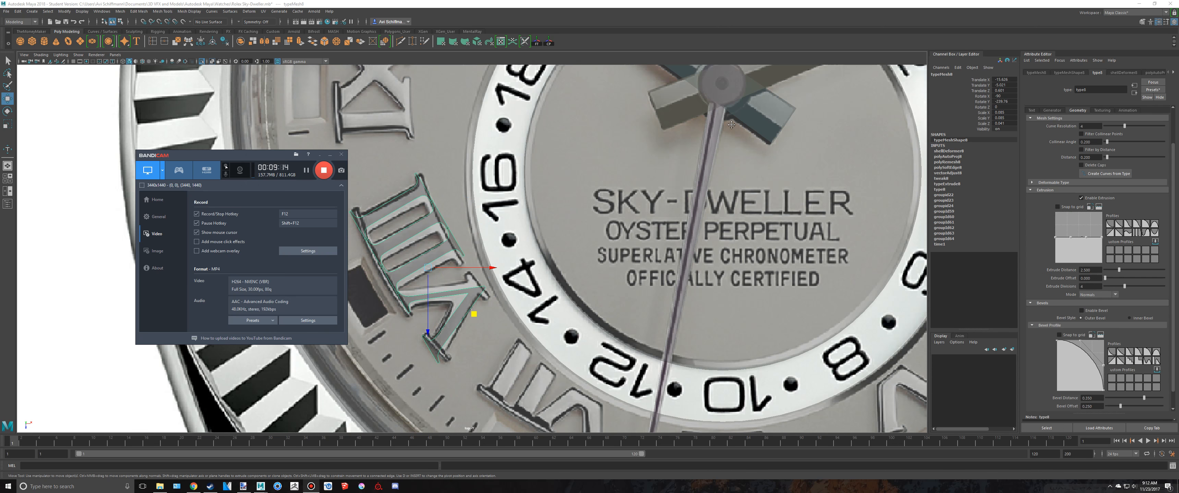
Step: Select the VI numeral and move it close to the six o'clock marking
{"action": "middle_click_drag", "start_coordinate": [731, 124], "coordinate": [556, 254], "text": "alt"}
{"action": "scroll", "coordinate": [558, 252], "scroll_direction": "down", "scroll_amount": 7}
{"action": "middle_click_drag", "start_coordinate": [620, 231], "coordinate": [592, 254], "text": "alt"}
{"action": "scroll", "coordinate": [591, 255], "scroll_direction": "up", "scroll_amount": 2}
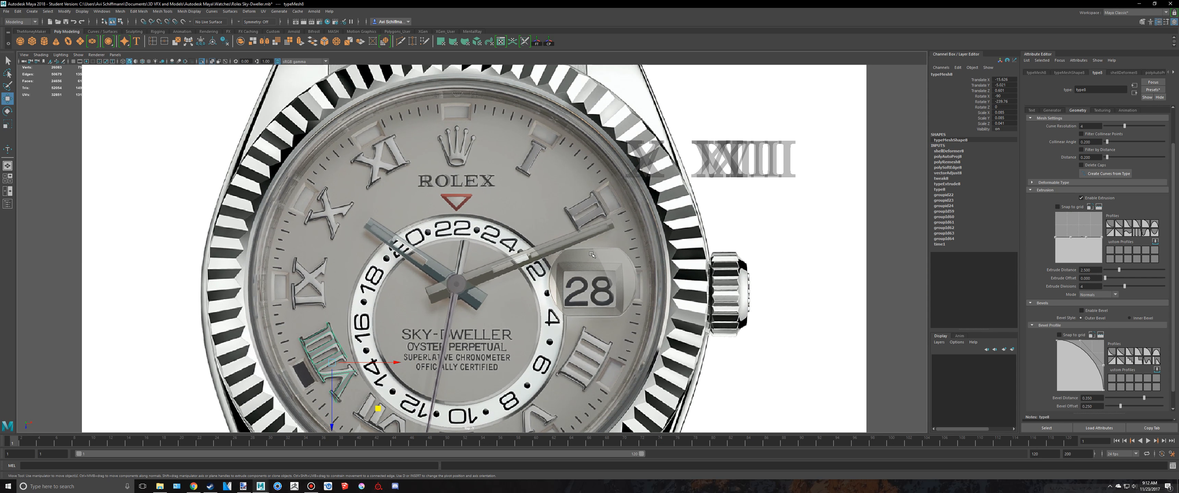
{"action": "left_click", "coordinate": [707, 165]}
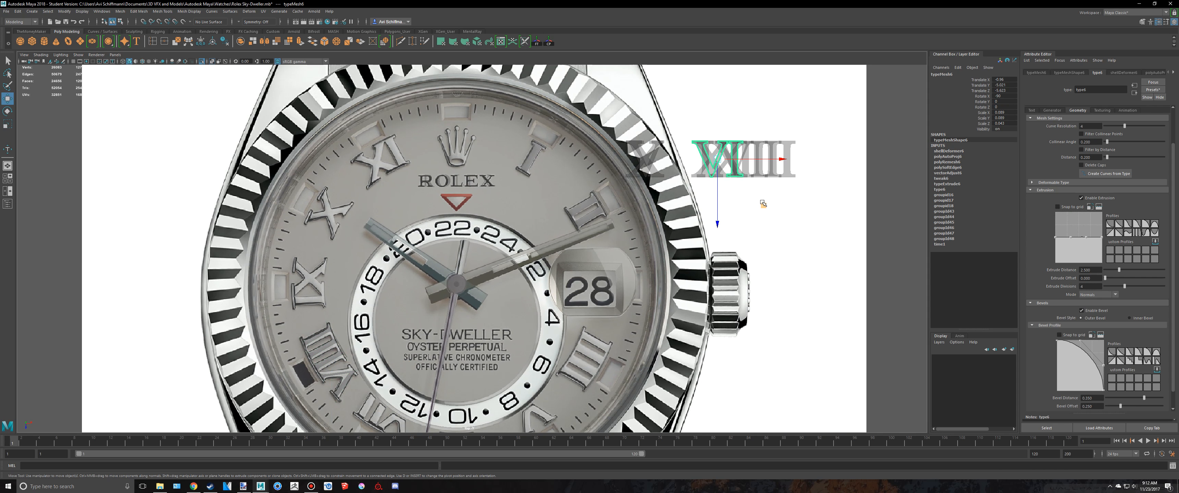
{"action": "middle_click_drag", "start_coordinate": [763, 203], "coordinate": [527, 204]}
{"action": "left_click_drag", "start_coordinate": [497, 193], "coordinate": [520, 373]}
Step: Turn the VI numeral upside down and align its serifs with the six o'clock reference marking
{"action": "key", "text": "e"}
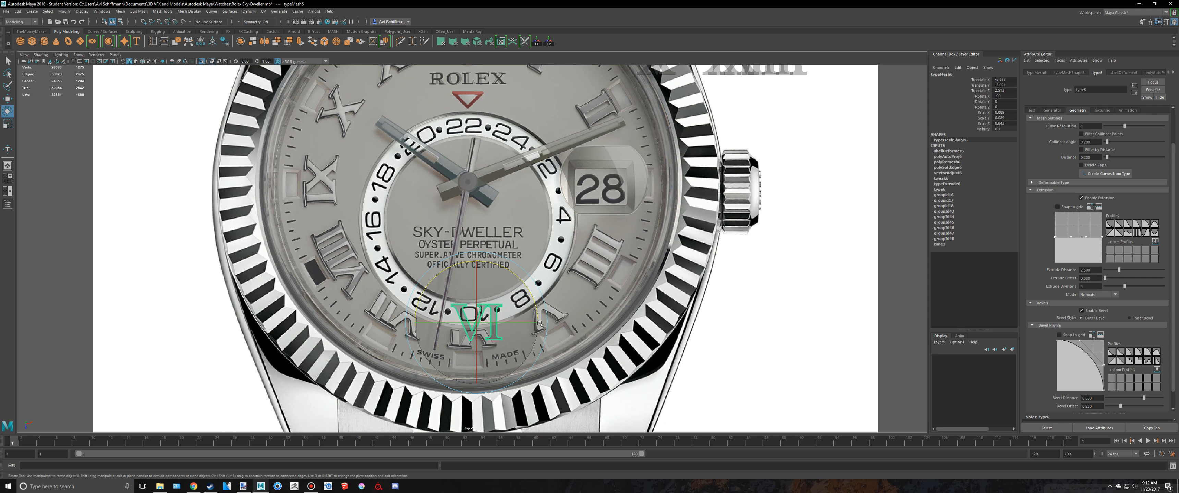
{"action": "left_click_drag", "start_coordinate": [544, 307], "coordinate": [340, 350]}
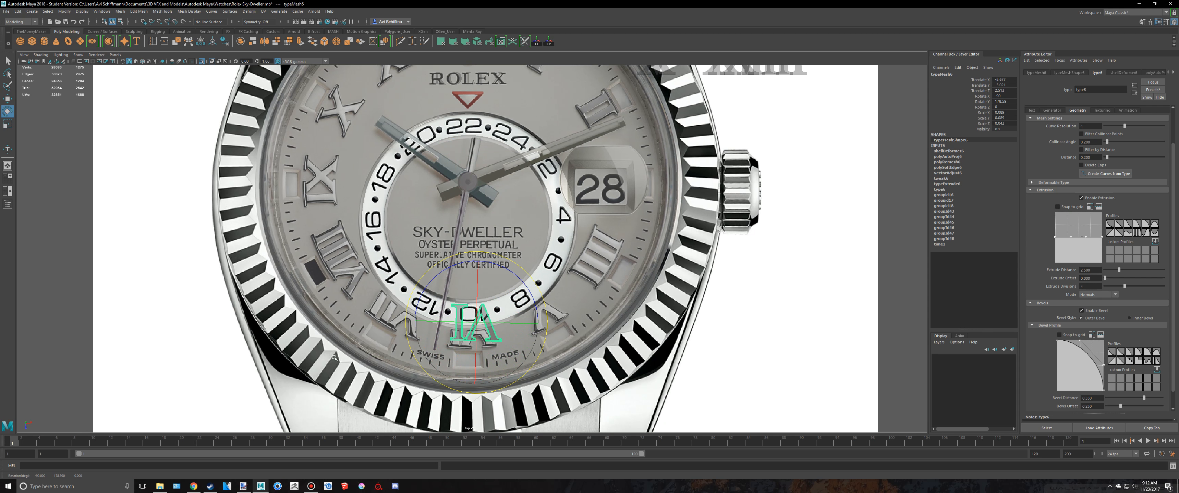
{"action": "scroll", "coordinate": [517, 385], "scroll_direction": "up", "scroll_amount": 5}
{"action": "middle_click_drag", "start_coordinate": [525, 394], "coordinate": [526, 304], "text": "alt"}
{"action": "scroll", "coordinate": [526, 304], "scroll_direction": "up", "scroll_amount": 3}
{"action": "middle_click_drag", "start_coordinate": [537, 358], "coordinate": [528, 337], "text": "alt"}
{"action": "key", "text": "w"}
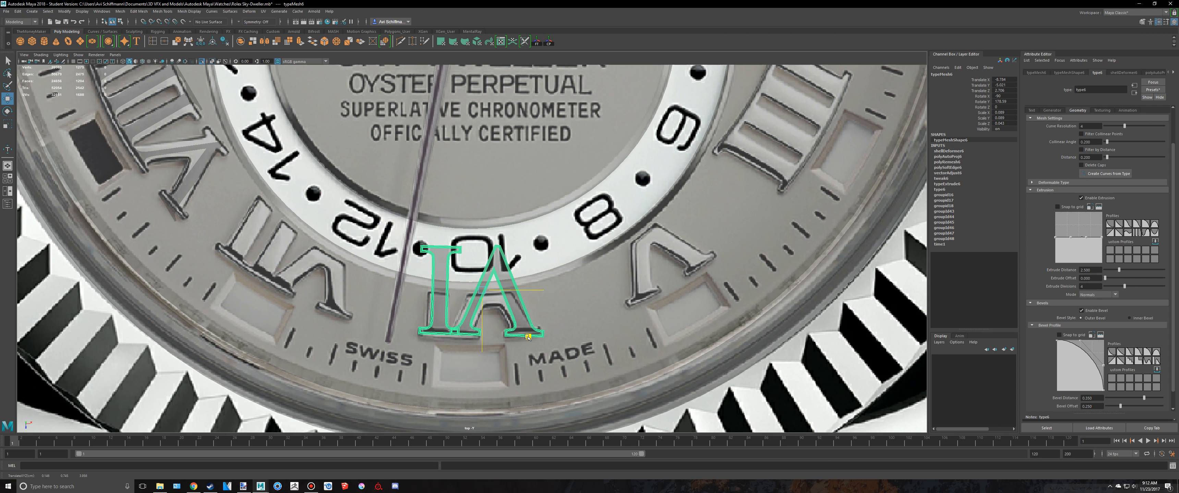
Step: Scale the VI numeral to the reference width and reposition it so its serifs line up
{"action": "key", "text": "r"}
{"action": "middle_click_drag", "start_coordinate": [479, 295], "coordinate": [469, 296]}
{"action": "left_click", "coordinate": [470, 297]}
{"action": "left_click", "coordinate": [508, 306]}
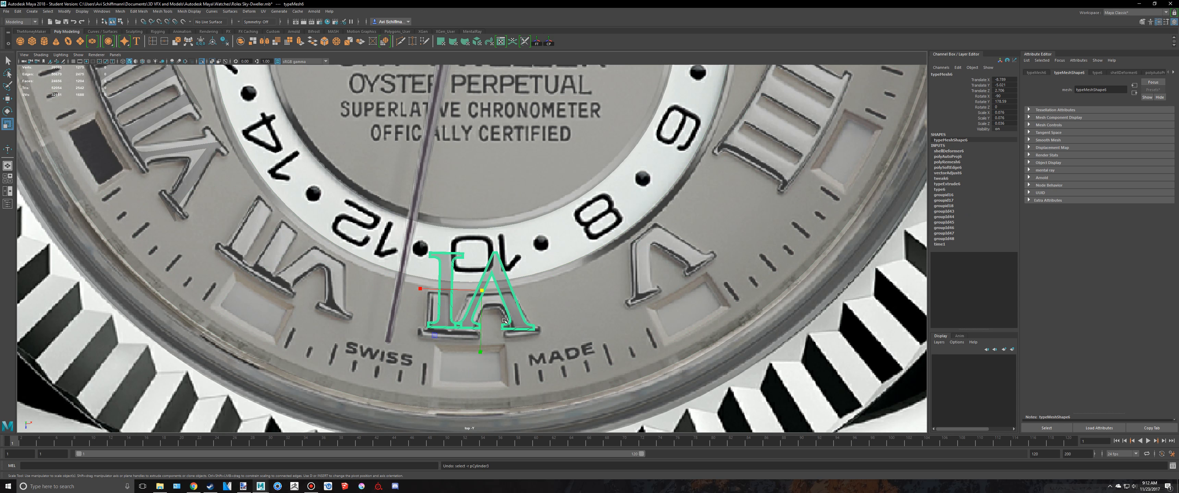
{"action": "key", "text": "w"}
{"action": "left_click_drag", "start_coordinate": [525, 340], "coordinate": [522, 346]}
{"action": "key", "text": "r"}
{"action": "middle_click_drag", "start_coordinate": [480, 300], "coordinate": [484, 300]}
{"action": "key", "text": "w"}
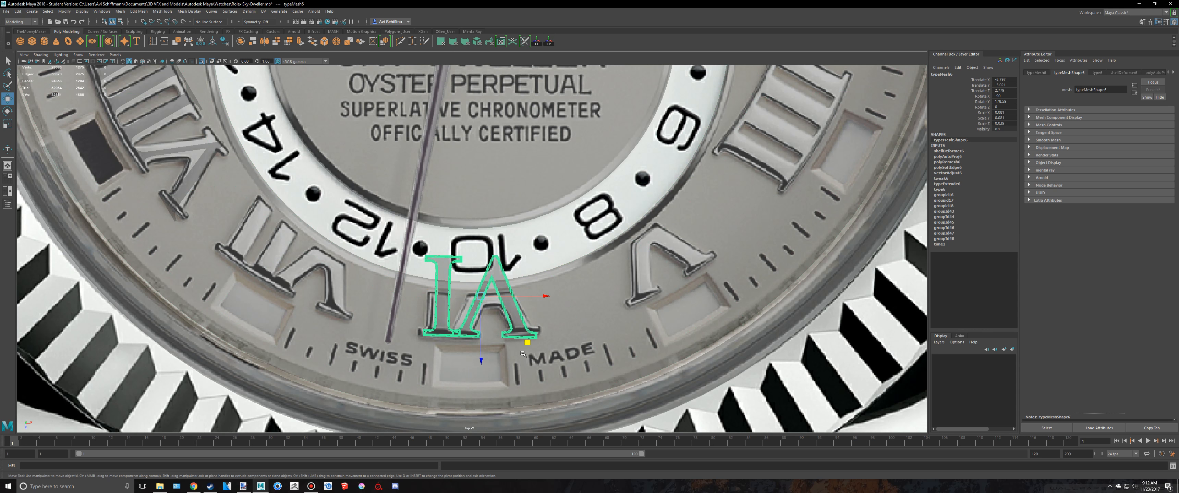
{"action": "left_click_drag", "start_coordinate": [524, 346], "coordinate": [525, 342]}
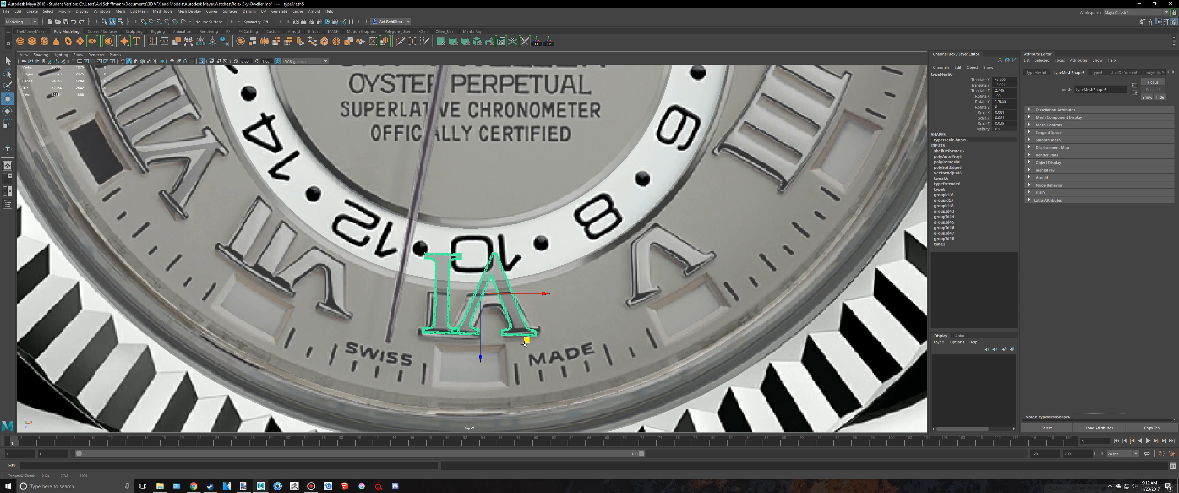
Step: Cut straight across the VI numeral with Multi-Cut, level with the inner edge of the reference numeral
{"action": "scroll", "coordinate": [523, 343], "scroll_direction": "up", "scroll_amount": 4}
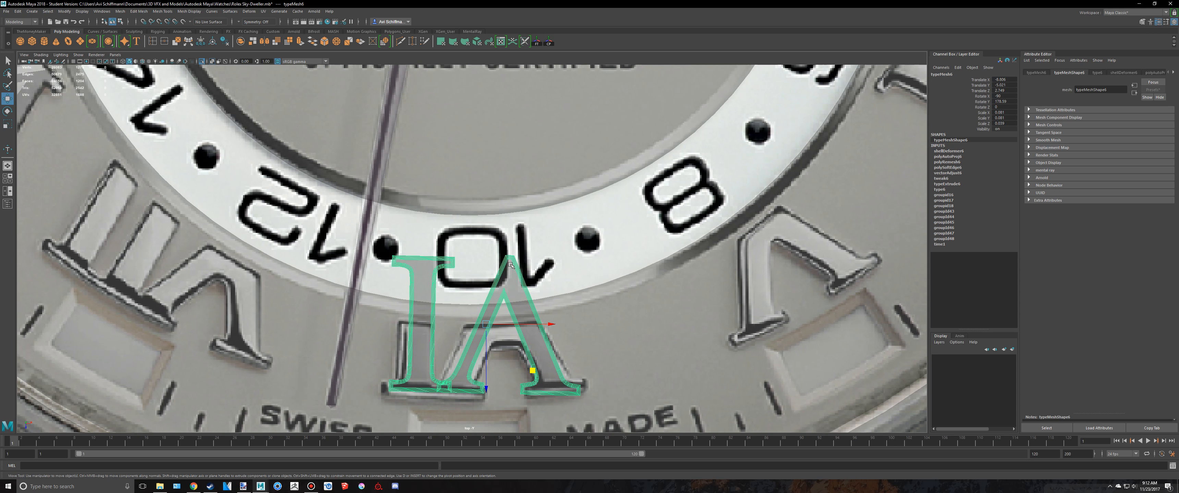
{"action": "scroll", "coordinate": [511, 265], "scroll_direction": "up", "scroll_amount": 2}
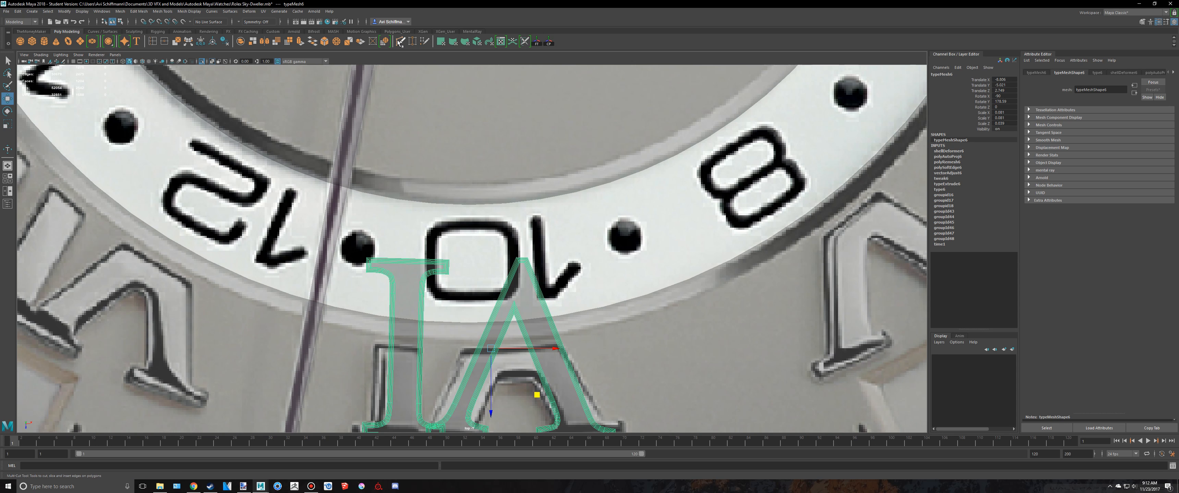
{"action": "left_click", "coordinate": [398, 42]}
{"action": "middle_click_drag", "start_coordinate": [566, 275], "coordinate": [568, 199], "text": "alt"}
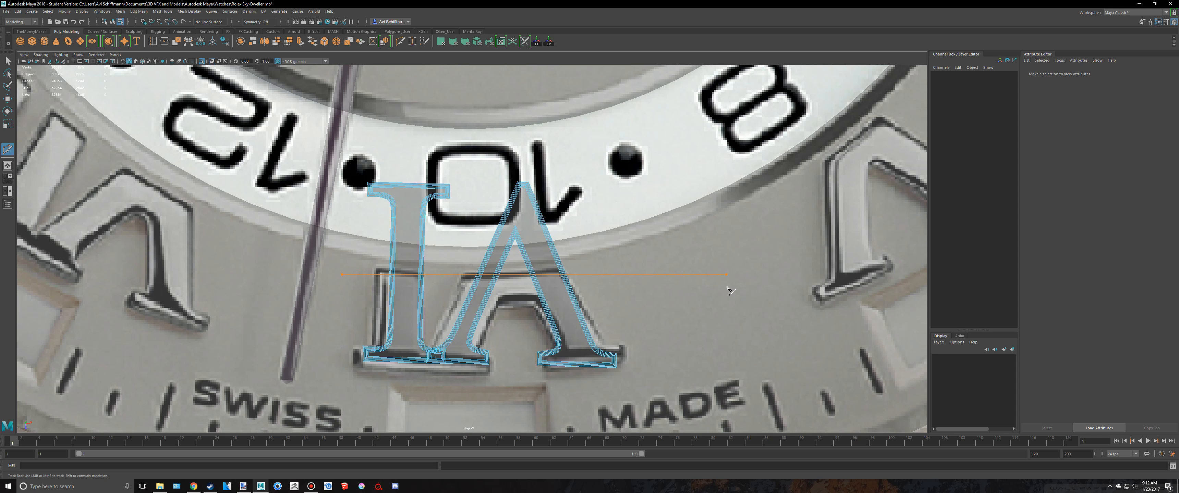
{"action": "scroll", "coordinate": [533, 256], "scroll_direction": "up", "scroll_amount": 2}
{"action": "key", "text": "q"}
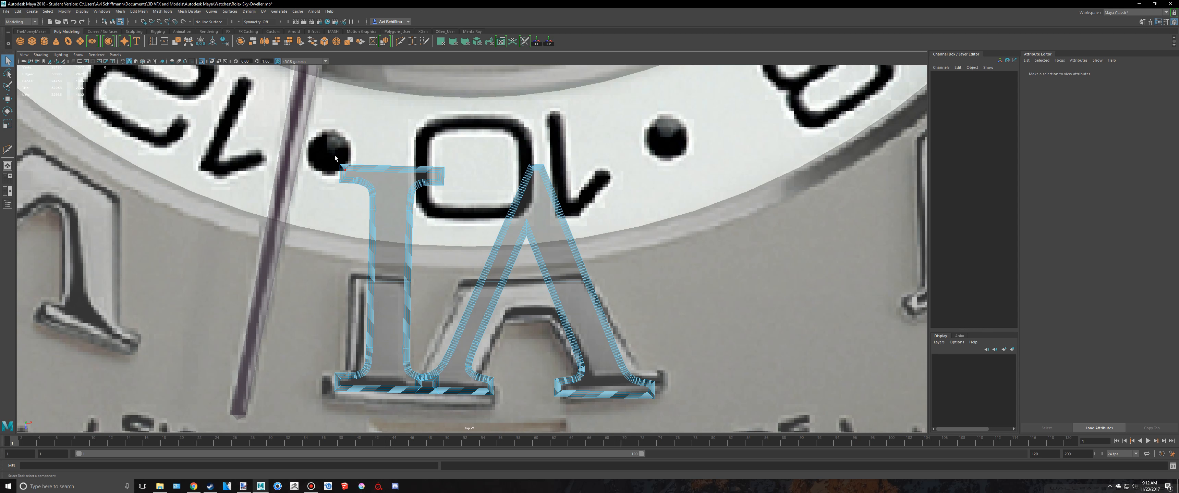
Step: Delete the part of the VI numeral that extends past the cut toward the dial centre
{"action": "right_click_drag", "start_coordinate": [369, 176], "coordinate": [368, 194]}
{"action": "left_click_drag", "start_coordinate": [719, 260], "coordinate": [720, 259]}
{"action": "key", "text": "Delete"}
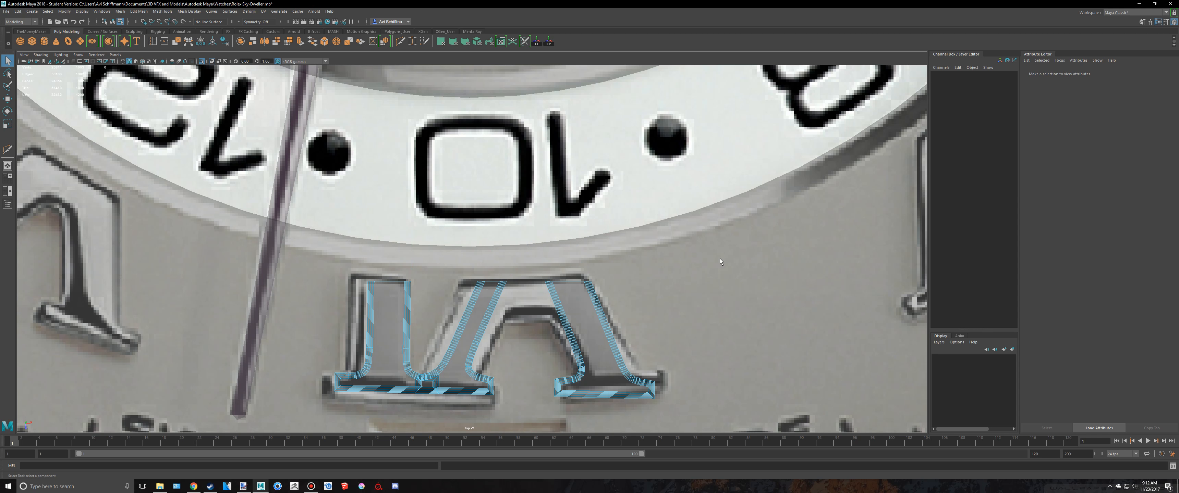
Step: Close the open cut ends of the VI numeral's strokes with Fill Hole
{"action": "key", "text": "space"}
{"action": "key", "text": "space"}
{"action": "scroll", "coordinate": [590, 240], "scroll_direction": "up", "scroll_amount": 4}
{"action": "key", "text": "f"}
{"action": "scroll", "coordinate": [591, 240], "scroll_direction": "down", "scroll_amount": 2}
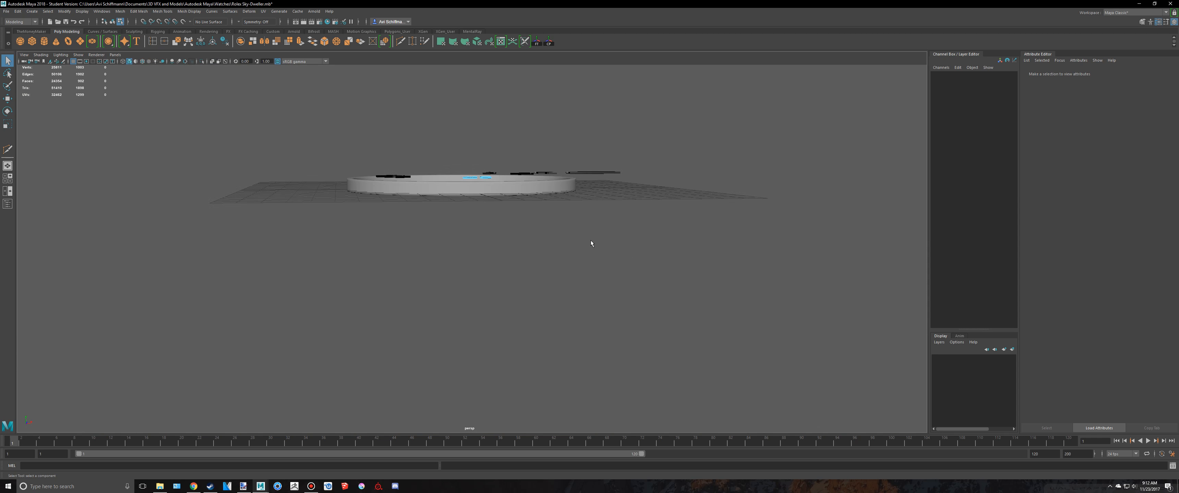
{"action": "left_click_drag", "start_coordinate": [591, 244], "coordinate": [550, 254], "text": "alt"}
{"action": "scroll", "coordinate": [550, 254], "scroll_direction": "up", "scroll_amount": 8}
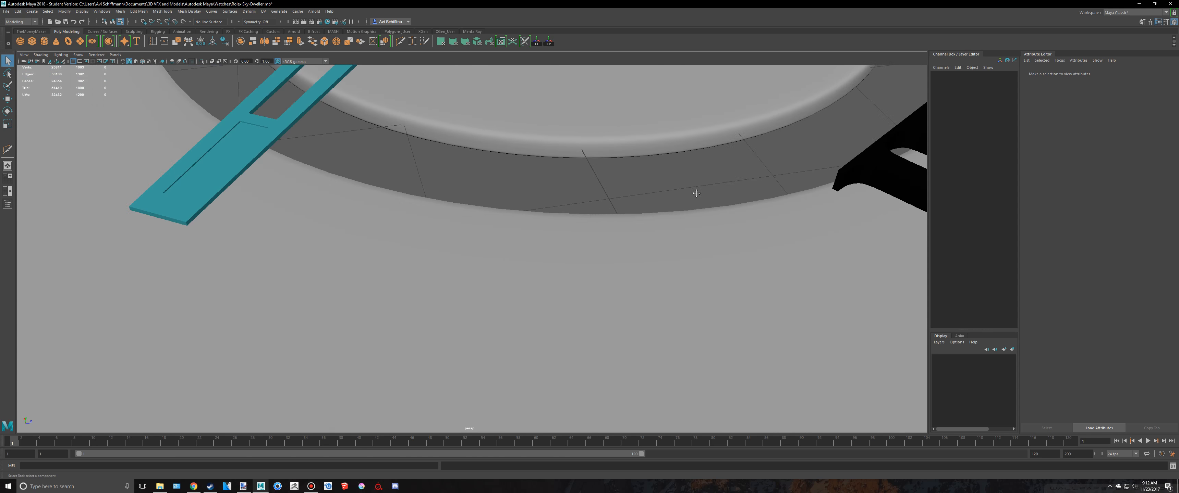
{"action": "scroll", "coordinate": [578, 148], "scroll_direction": "down", "scroll_amount": 10}
{"action": "right_click_drag", "start_coordinate": [518, 142], "coordinate": [539, 126]}
{"action": "key", "text": "f"}
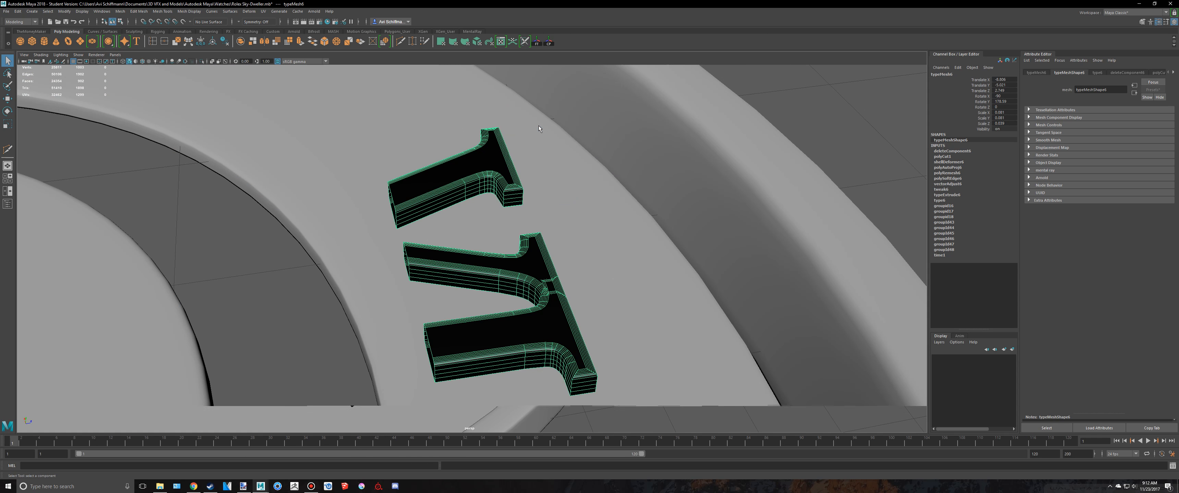
{"action": "left_click_drag", "start_coordinate": [538, 125], "coordinate": [221, 104], "text": "alt"}
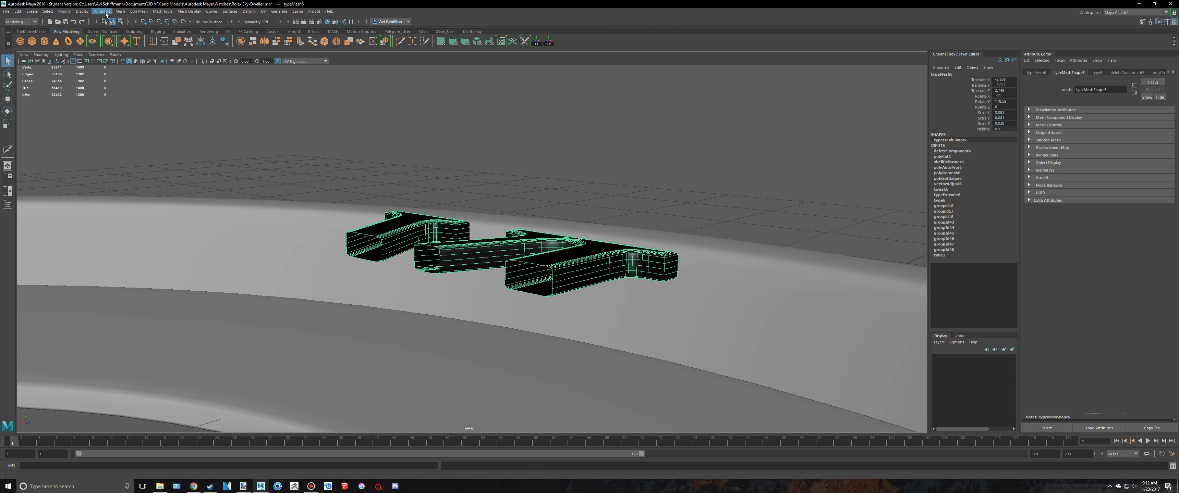
{"action": "left_click", "coordinate": [117, 12]}
{"action": "left_click", "coordinate": [135, 70]}
{"action": "left_click_drag", "start_coordinate": [257, 116], "coordinate": [450, 175], "text": "alt"}
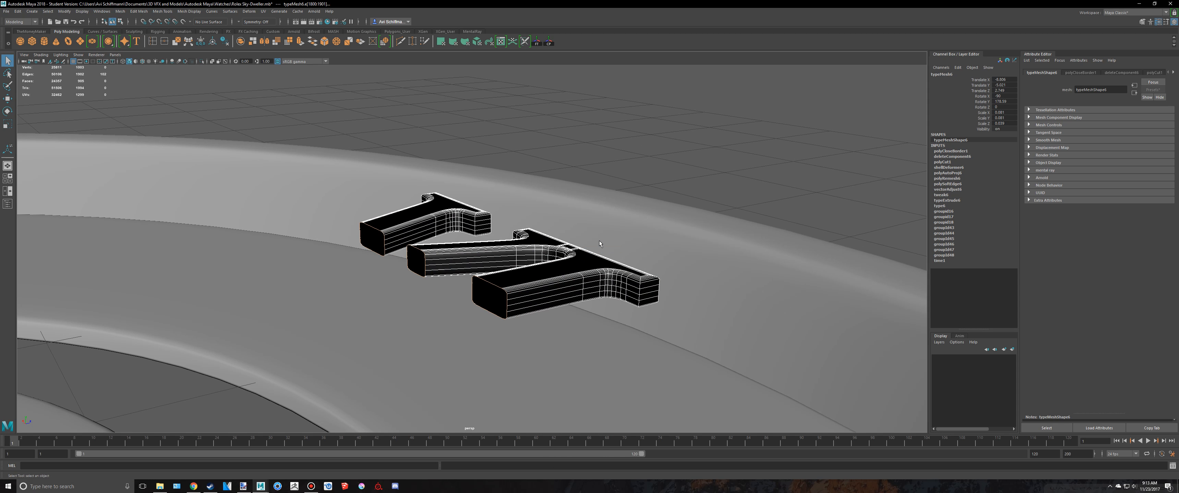
Step: Preview the VI numeral with smooth mesh display and return it to unsmoothed display
{"action": "key", "text": "3"}
{"action": "left_click", "coordinate": [657, 132]}
{"action": "left_click_drag", "start_coordinate": [566, 236], "coordinate": [573, 266], "text": "alt"}
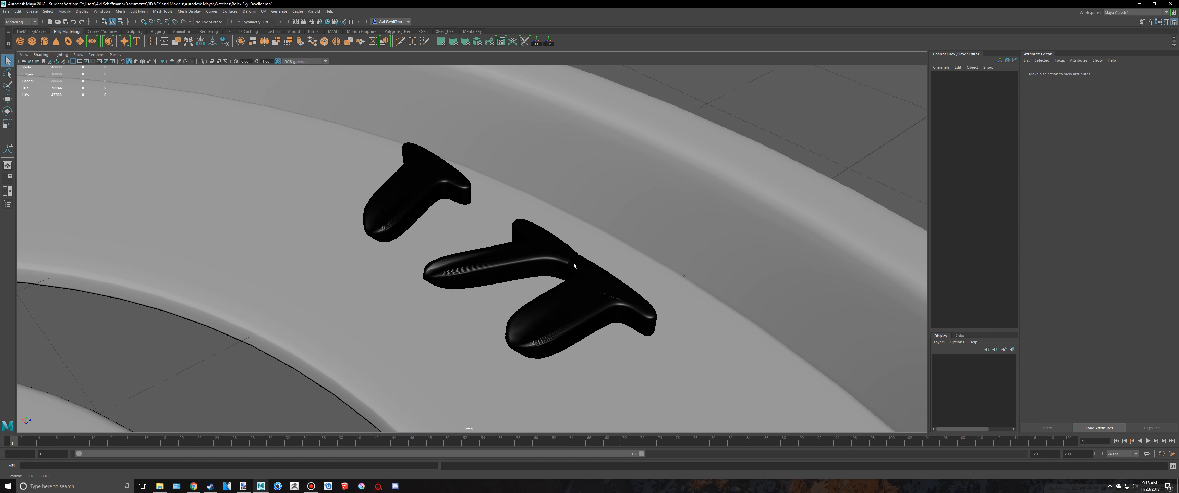
{"action": "left_click", "coordinate": [574, 303]}
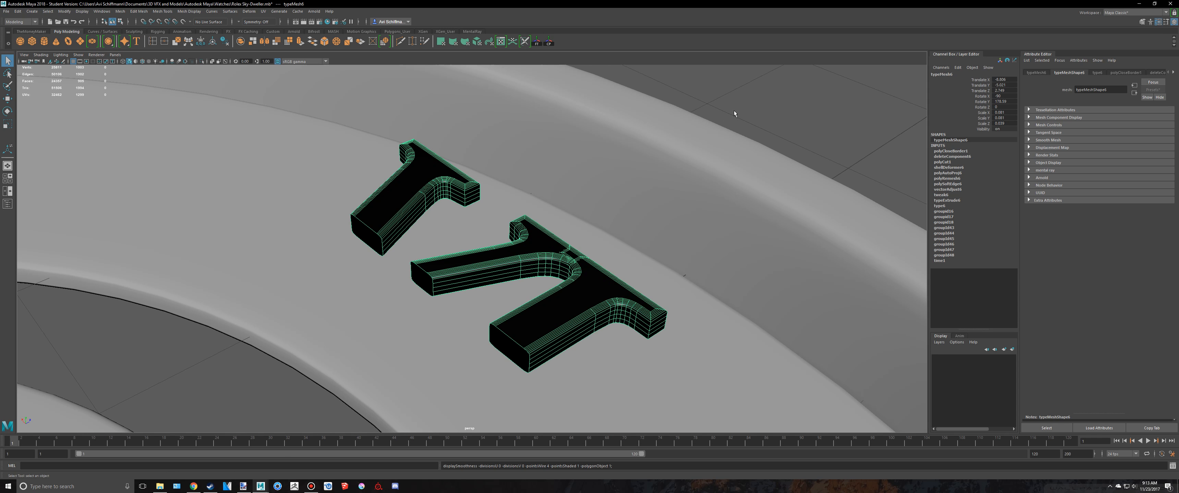
{"action": "left_click", "coordinate": [758, 83]}
Step: Move the X numeral from beside the watch onto the ten o'clock reference marking
{"action": "left_click_drag", "start_coordinate": [757, 83], "coordinate": [439, 173], "text": "alt"}
{"action": "key", "text": "space"}
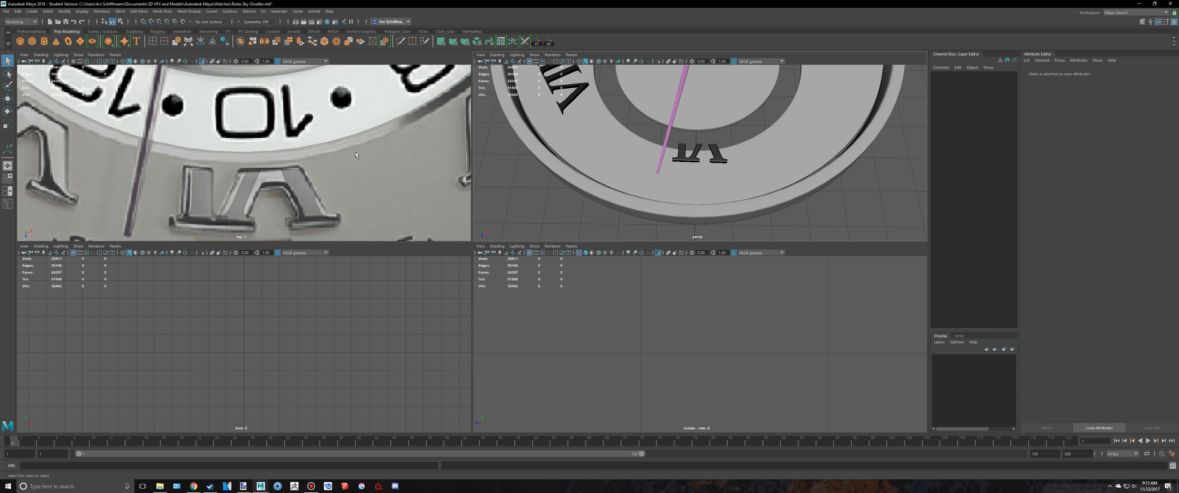
{"action": "key", "text": "space"}
{"action": "scroll", "coordinate": [356, 152], "scroll_direction": "down", "scroll_amount": 5}
{"action": "scroll", "coordinate": [442, 195], "scroll_direction": "up", "scroll_amount": 3}
{"action": "scroll", "coordinate": [442, 192], "scroll_direction": "down", "scroll_amount": 8}
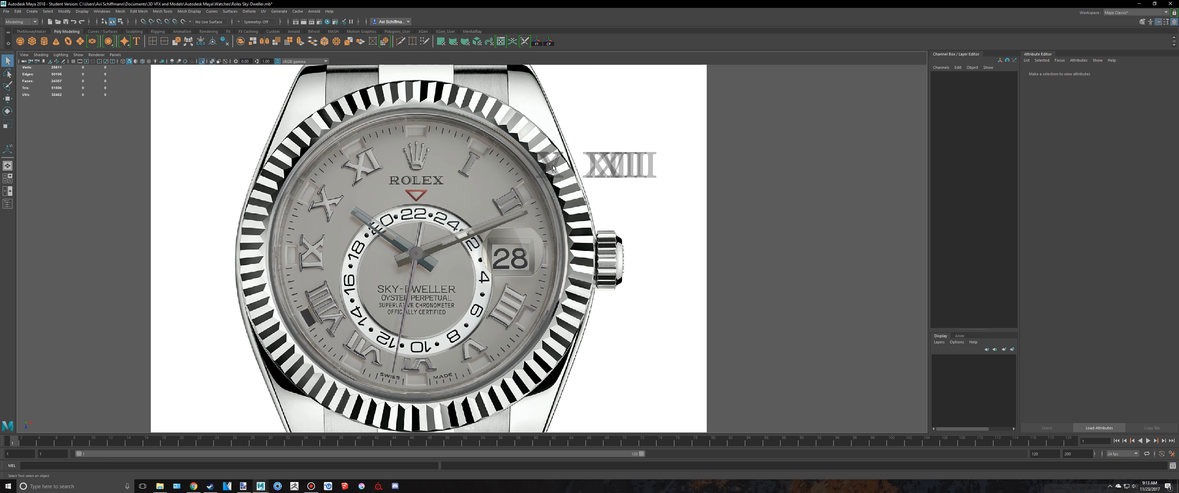
{"action": "left_click", "coordinate": [553, 170]}
{"action": "scroll", "coordinate": [546, 204], "scroll_direction": "up", "scroll_amount": 3}
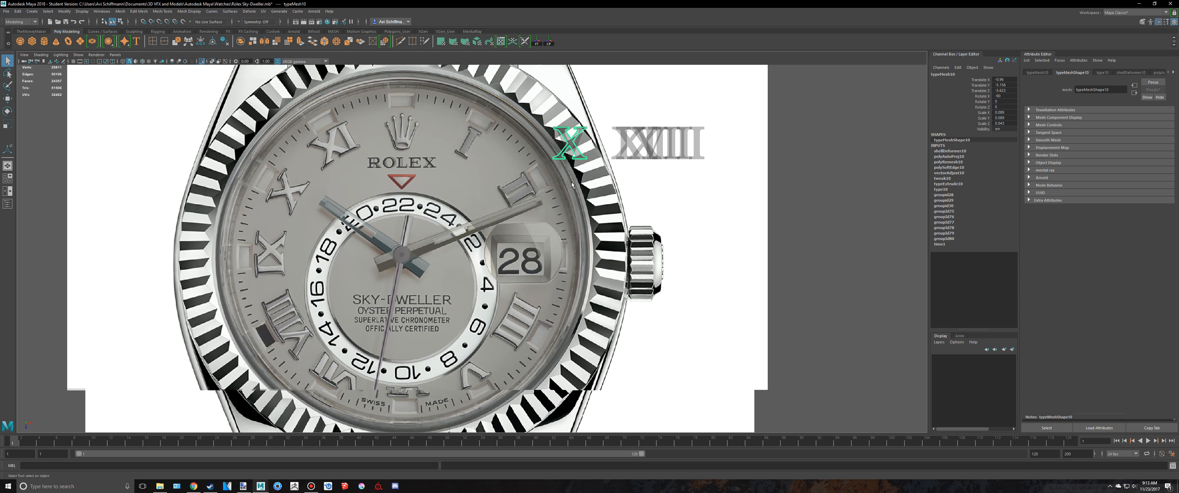
{"action": "key", "text": "w"}
{"action": "left_click_drag", "start_coordinate": [570, 220], "coordinate": [297, 256]}
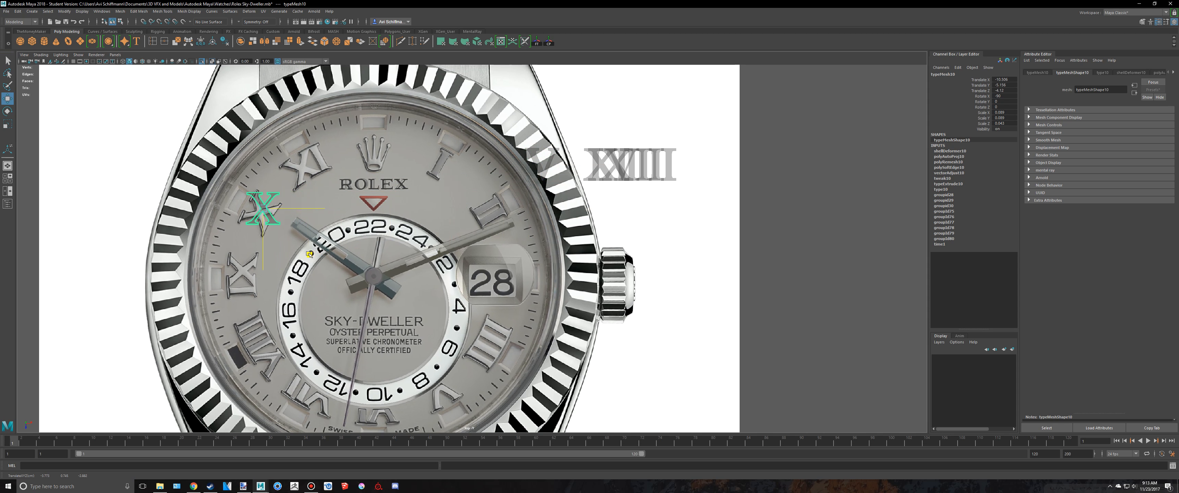
Step: Rotate the X numeral to the tilt of the ten o'clock marking and shift it over the reference strokes
{"action": "key", "text": "f"}
{"action": "key", "text": "e"}
{"action": "left_click_drag", "start_coordinate": [531, 256], "coordinate": [521, 186]}
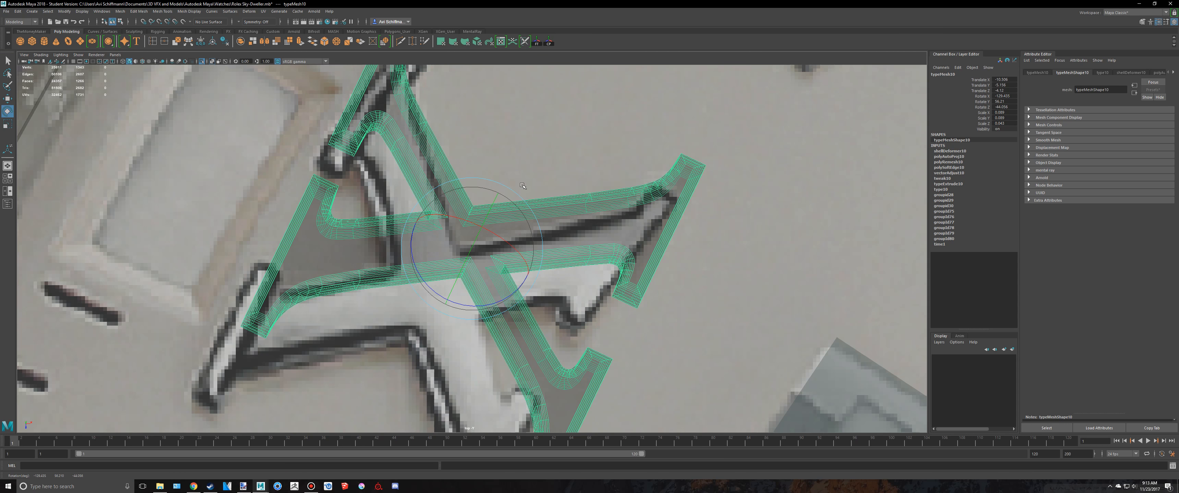
{"action": "scroll", "coordinate": [517, 194], "scroll_direction": "down", "scroll_amount": 5}
{"action": "key", "text": "w"}
{"action": "left_click_drag", "start_coordinate": [473, 250], "coordinate": [443, 270]}
Step: Fine-tune the X numeral's rotation and position against the reference X
{"action": "key", "text": "r"}
{"action": "key", "text": "e"}
{"action": "left_click_drag", "start_coordinate": [520, 267], "coordinate": [499, 304]}
{"action": "key", "text": "w"}
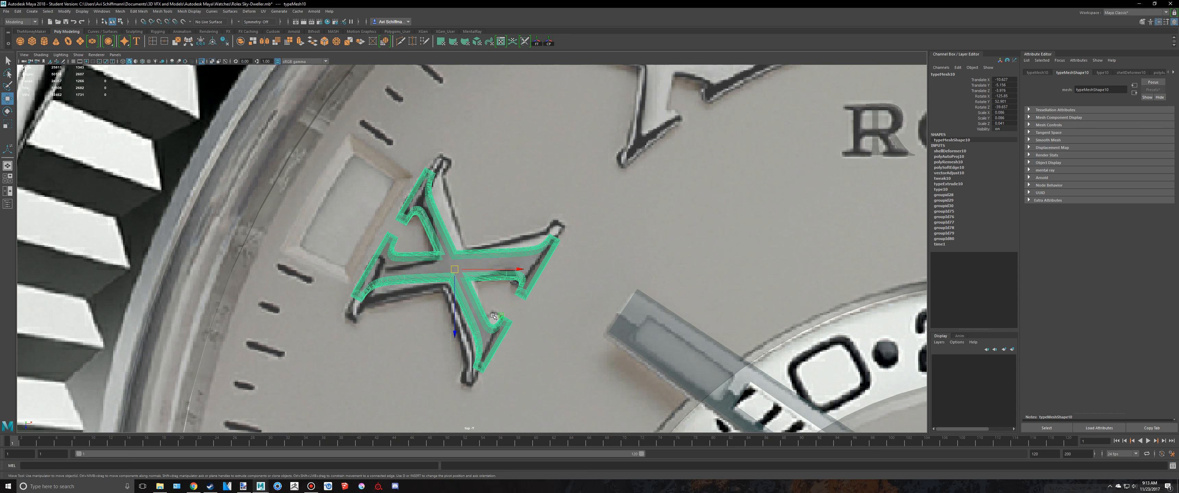
{"action": "left_click", "coordinate": [496, 320]}
{"action": "key", "text": "ctrl+z"}
{"action": "left_click_drag", "start_coordinate": [499, 320], "coordinate": [498, 320]}
Step: Rotate the V numeral so its tip faces the dial centre and align its serifs with the five o'clock marking
{"action": "scroll", "coordinate": [499, 319], "scroll_direction": "down", "scroll_amount": 10}
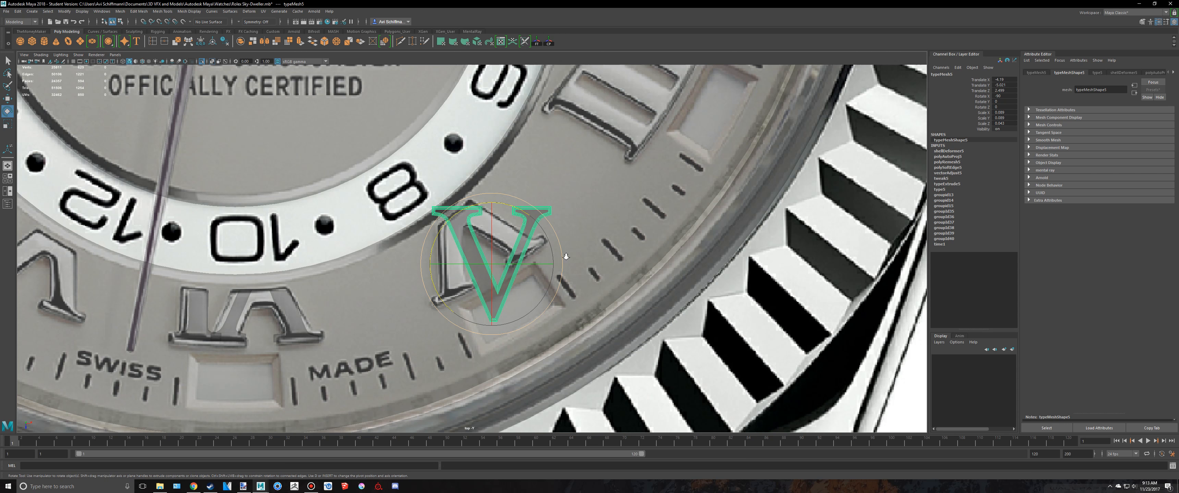
{"action": "scroll", "coordinate": [564, 258], "scroll_direction": "up", "scroll_amount": 3}
{"action": "left_click_drag", "start_coordinate": [548, 218], "coordinate": [491, 348]}
{"action": "key", "text": "w"}
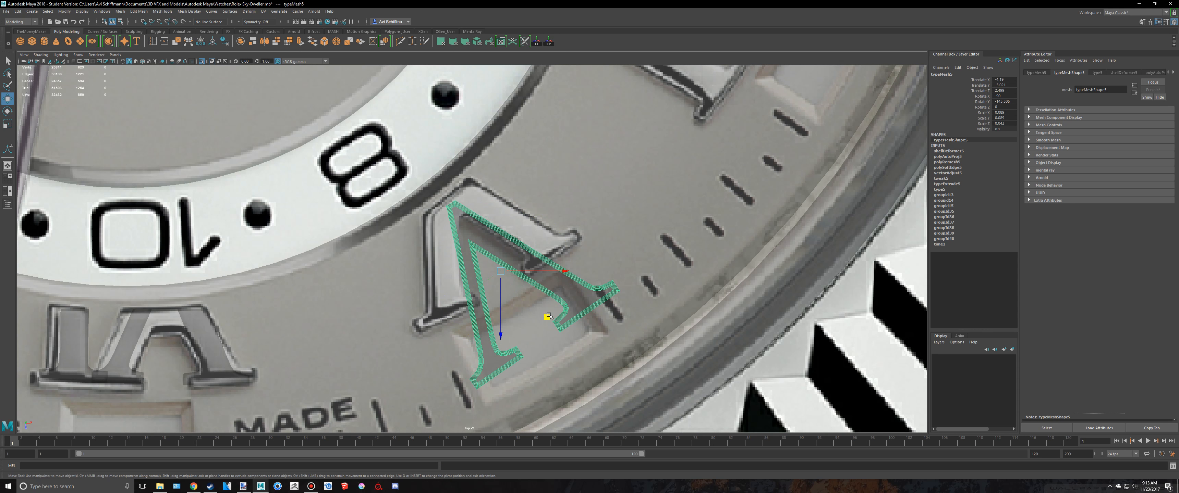
{"action": "middle_click_drag", "start_coordinate": [548, 316], "coordinate": [508, 260]}
{"action": "scroll", "coordinate": [508, 256], "scroll_direction": "up", "scroll_amount": 3}
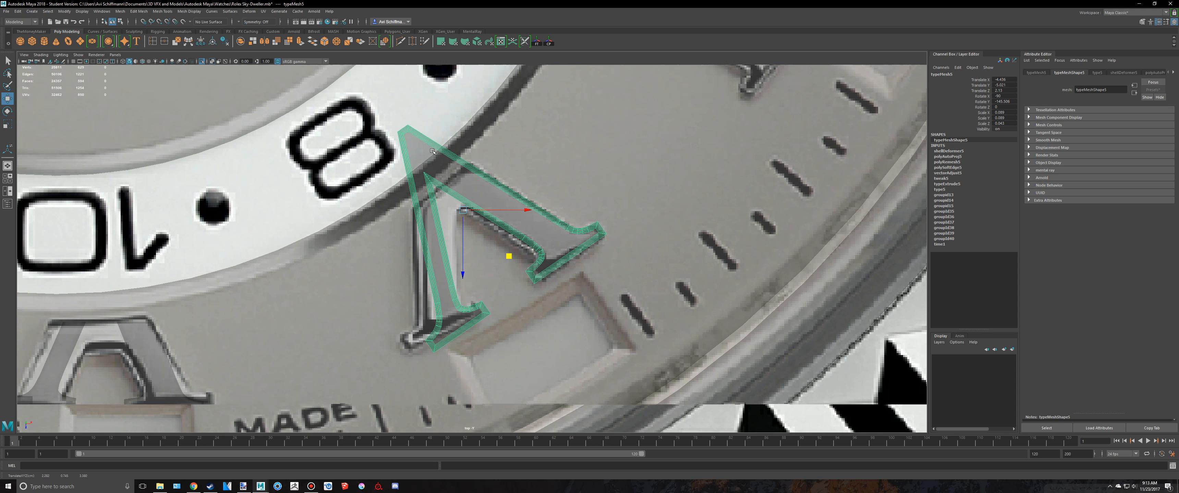
Step: Try a Multi-Cut across the tip of the V numeral along the reference numeral's inner edge
{"action": "middle_click_drag", "start_coordinate": [500, 167], "coordinate": [508, 197], "text": "alt"}
{"action": "right_click_drag", "start_coordinate": [509, 197], "coordinate": [538, 153], "text": "shift"}
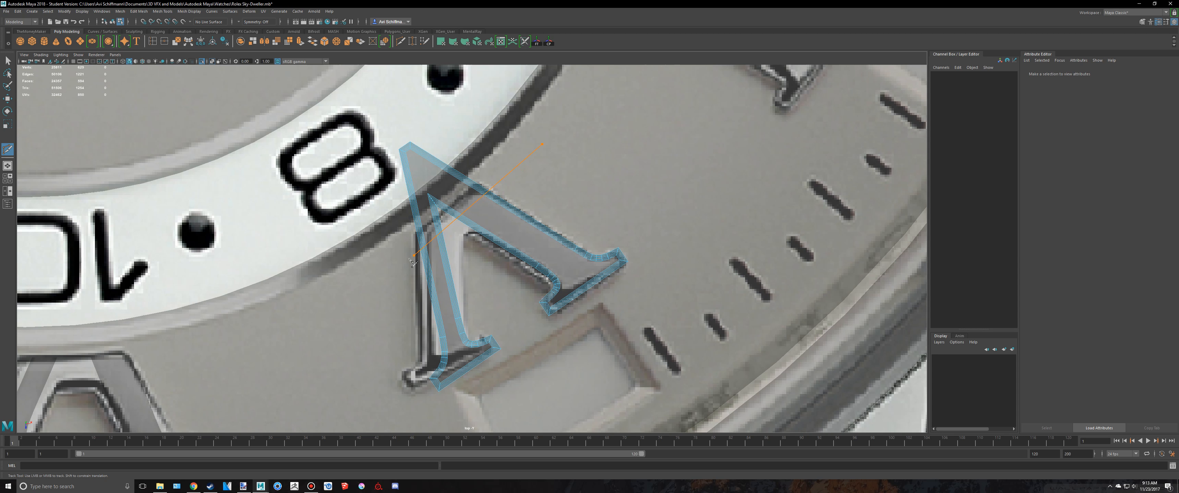
{"action": "key", "text": "ctrl+z"}
{"action": "scroll", "coordinate": [328, 292], "scroll_direction": "up", "scroll_amount": 2}
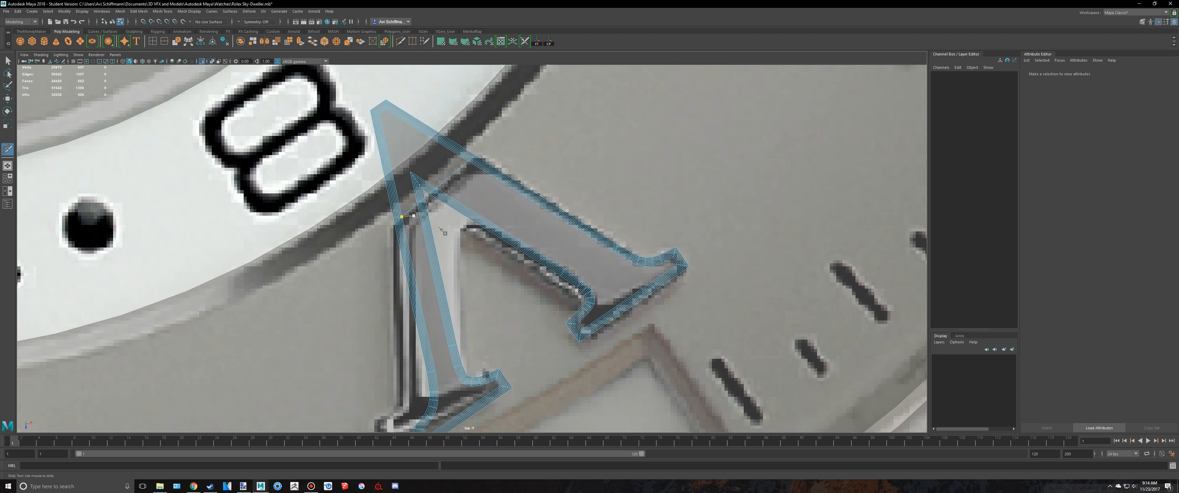
Step: Delete the V numeral's tip faces beyond the cut and check the trimmed shape in perspective
{"action": "middle_click_drag", "start_coordinate": [393, 124], "coordinate": [477, 170], "text": "alt"}
{"action": "key", "text": "q"}
{"action": "right_click_drag", "start_coordinate": [483, 163], "coordinate": [482, 187]}
{"action": "left_click_drag", "start_coordinate": [377, 106], "coordinate": [502, 180]}
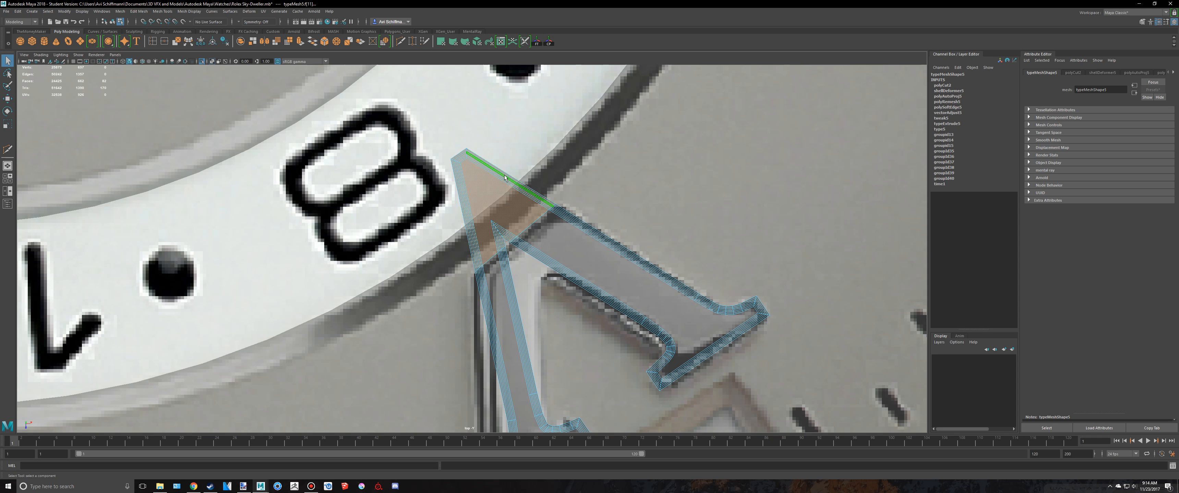
{"action": "key", "text": "Delete"}
{"action": "key", "text": "space"}
{"action": "key", "text": "space"}
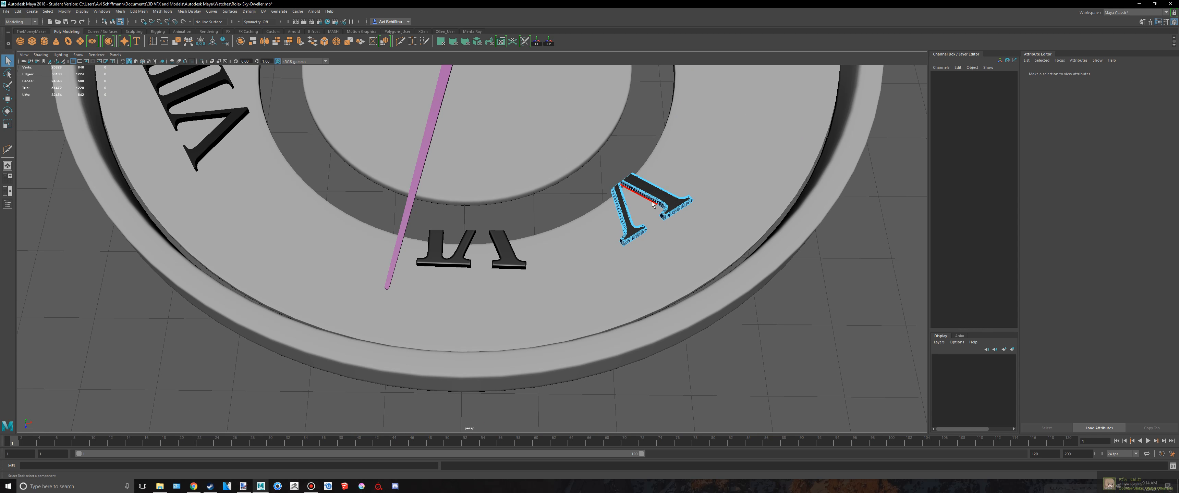
{"action": "key", "text": "space"}
{"action": "scroll", "coordinate": [367, 192], "scroll_direction": "up", "scroll_amount": 3}
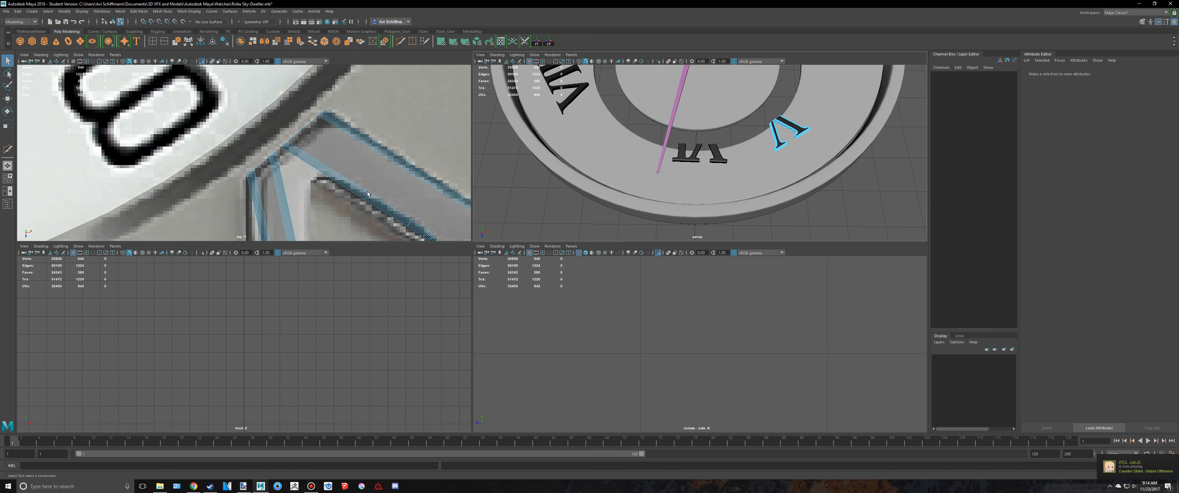
{"action": "scroll", "coordinate": [367, 194], "scroll_direction": "up", "scroll_amount": 1}
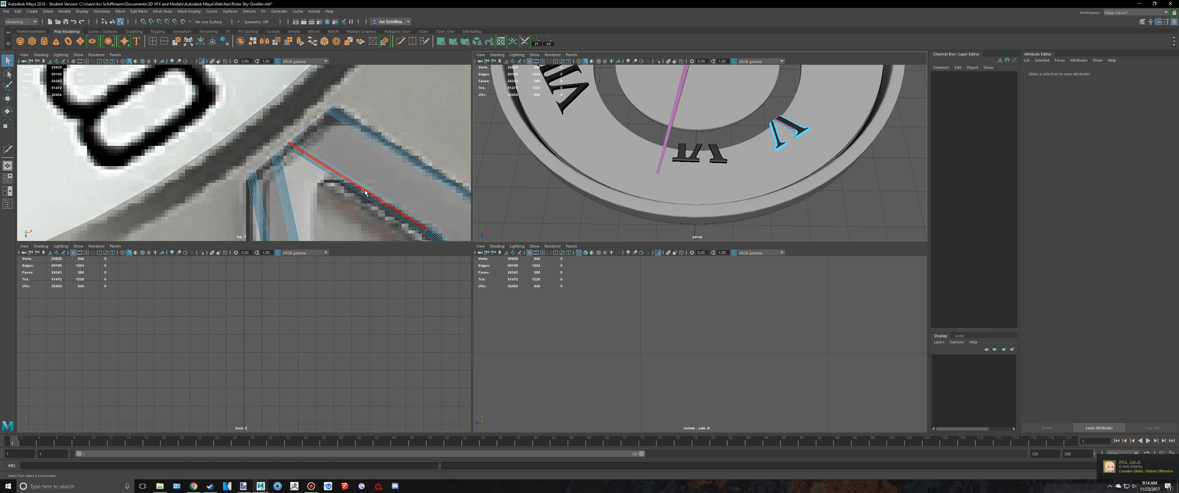
Step: Undo the deletion of the V numeral's tip and the cut across it
{"action": "key", "text": "ctrl+z"}
{"action": "key", "text": "space"}
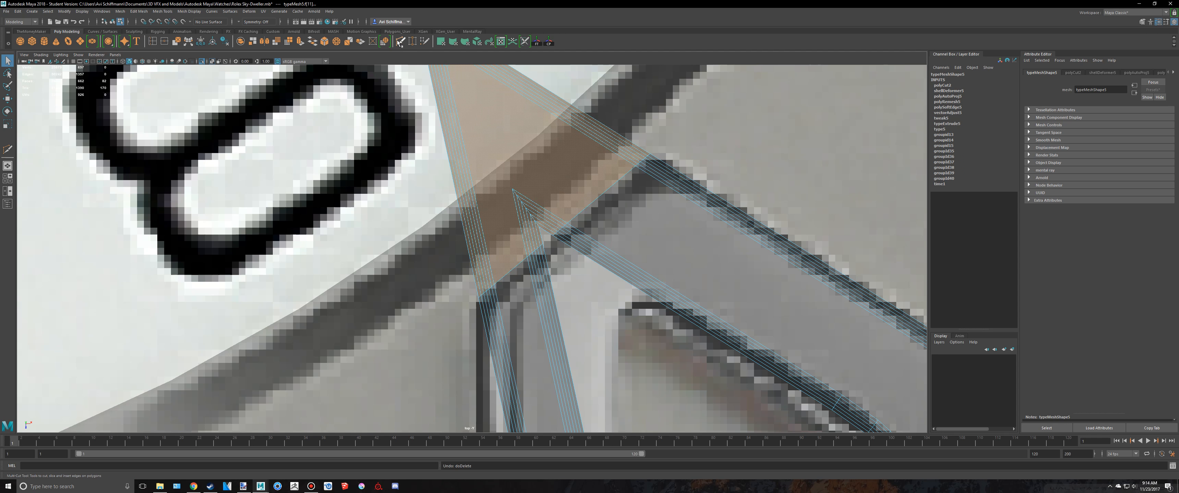
{"action": "middle_click_drag", "start_coordinate": [650, 206], "coordinate": [665, 159], "text": "alt"}
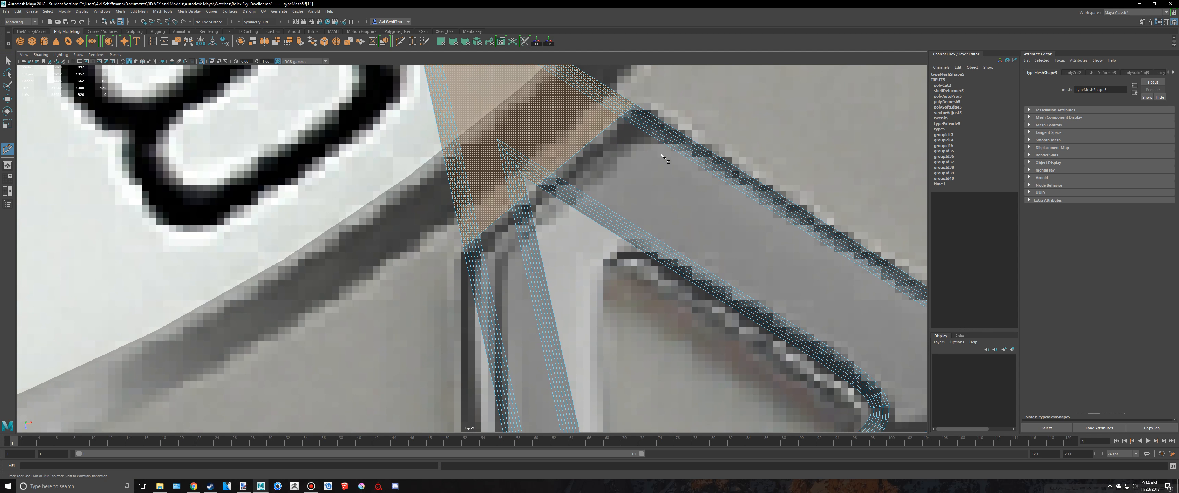
{"action": "key", "text": "ctrl+z"}
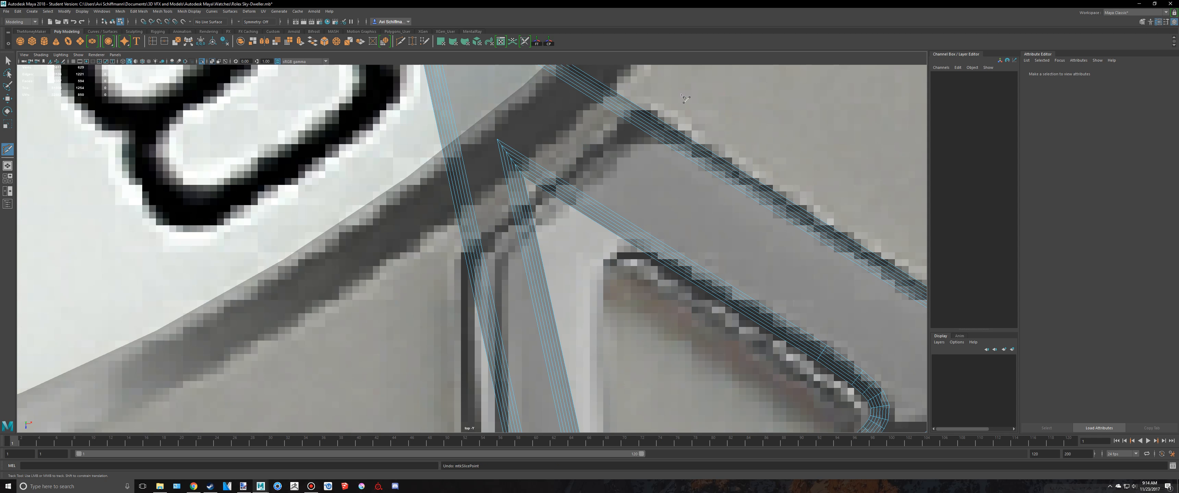
Step: Cut straight across the V numeral again with Multi-Cut, following the reference numeral's inner edge
{"action": "left_click_drag", "start_coordinate": [547, 232], "coordinate": [400, 313]}
{"action": "key", "text": "space"}
{"action": "key", "text": "space"}
{"action": "key", "text": "q"}
Step: Delete the V numeral's tip faces that extend past the new cut toward the dial centre
{"action": "scroll", "coordinate": [641, 160], "scroll_direction": "up", "scroll_amount": 3}
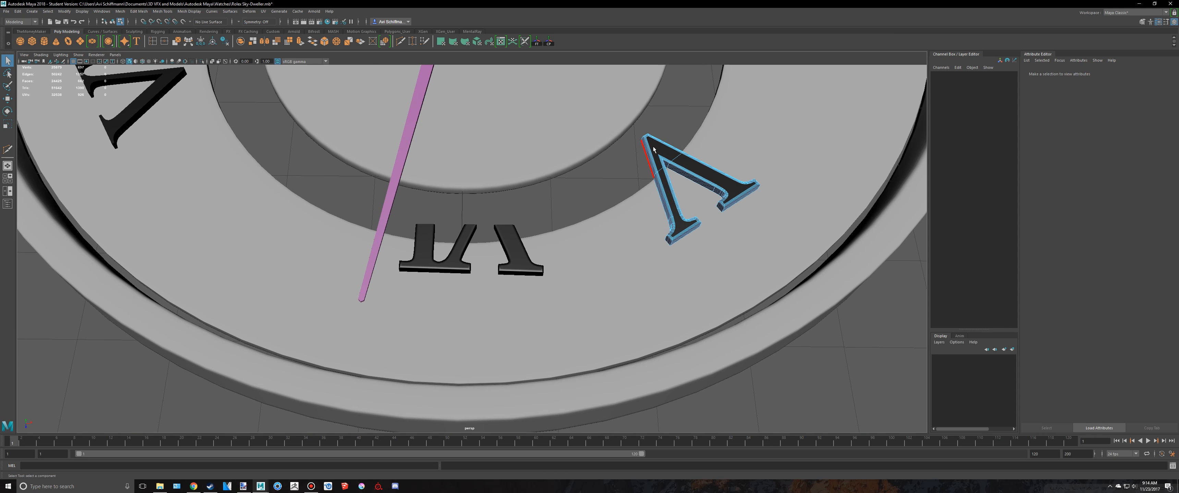
{"action": "middle_click_drag", "start_coordinate": [648, 134], "coordinate": [564, 167], "text": "alt"}
{"action": "right_click_drag", "start_coordinate": [566, 167], "coordinate": [565, 181]}
{"action": "key", "text": "space"}
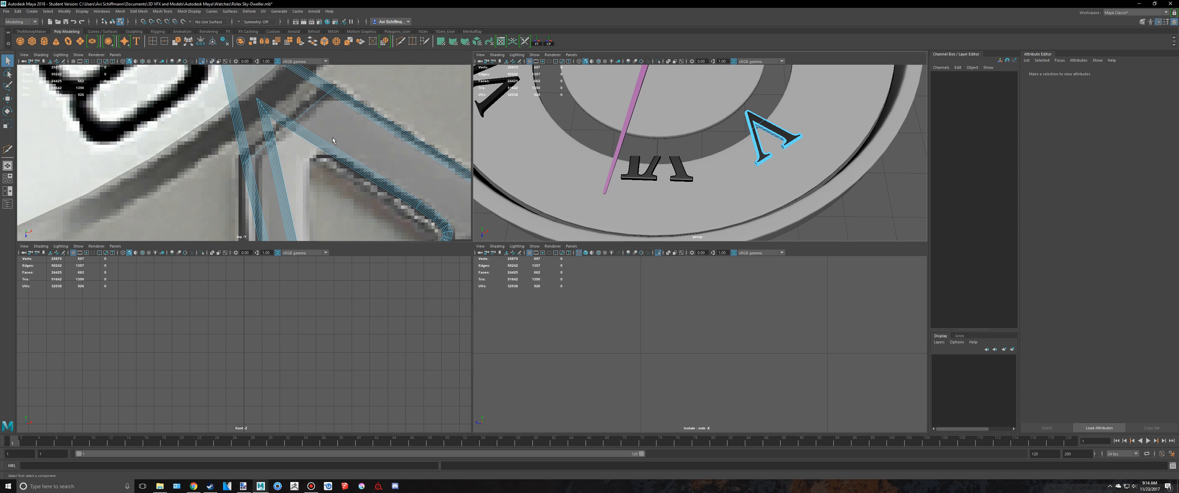
{"action": "middle_click_drag", "start_coordinate": [332, 141], "coordinate": [350, 198], "text": "alt"}
{"action": "left_click_drag", "start_coordinate": [312, 174], "coordinate": [295, 183]}
{"action": "key", "text": "Delete"}
{"action": "key", "text": "space"}
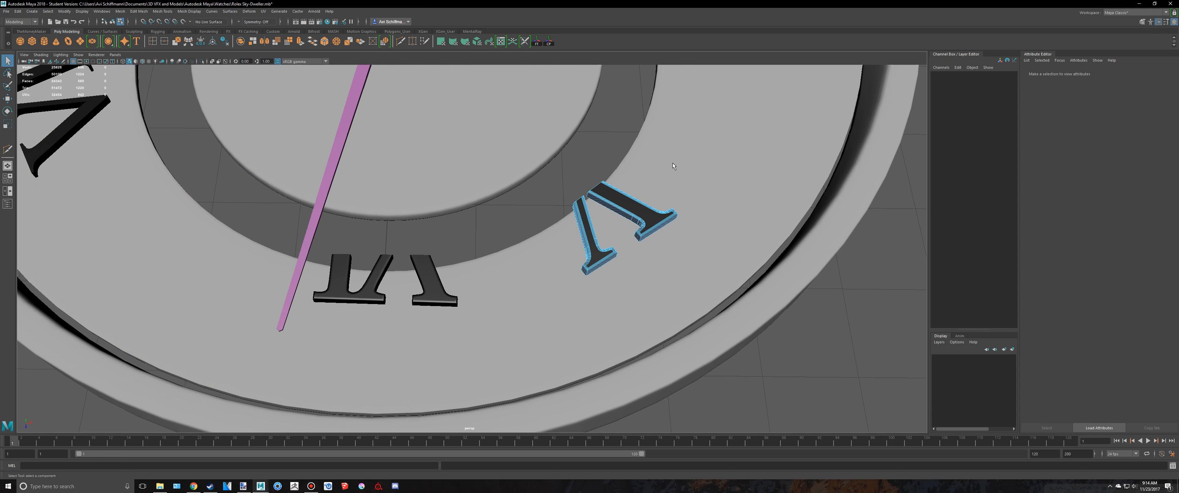
Step: Close the open cut ends of the trimmed V numeral with Fill Hole
{"action": "scroll", "coordinate": [686, 176], "scroll_direction": "up", "scroll_amount": 3}
{"action": "middle_click_drag", "start_coordinate": [662, 191], "coordinate": [575, 200], "text": "alt"}
{"action": "right_click_drag", "start_coordinate": [574, 200], "coordinate": [606, 185]}
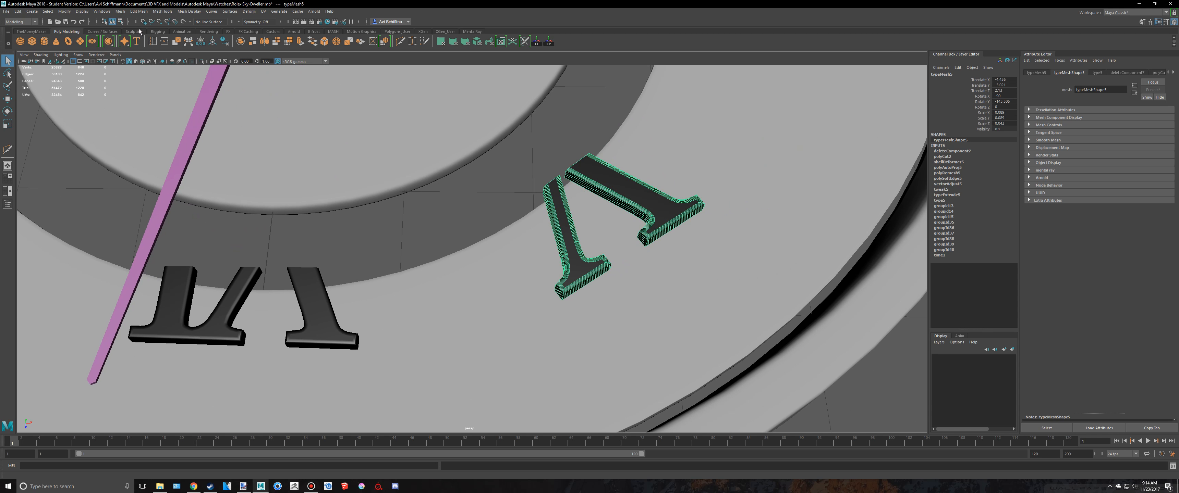
{"action": "left_click", "coordinate": [120, 12]}
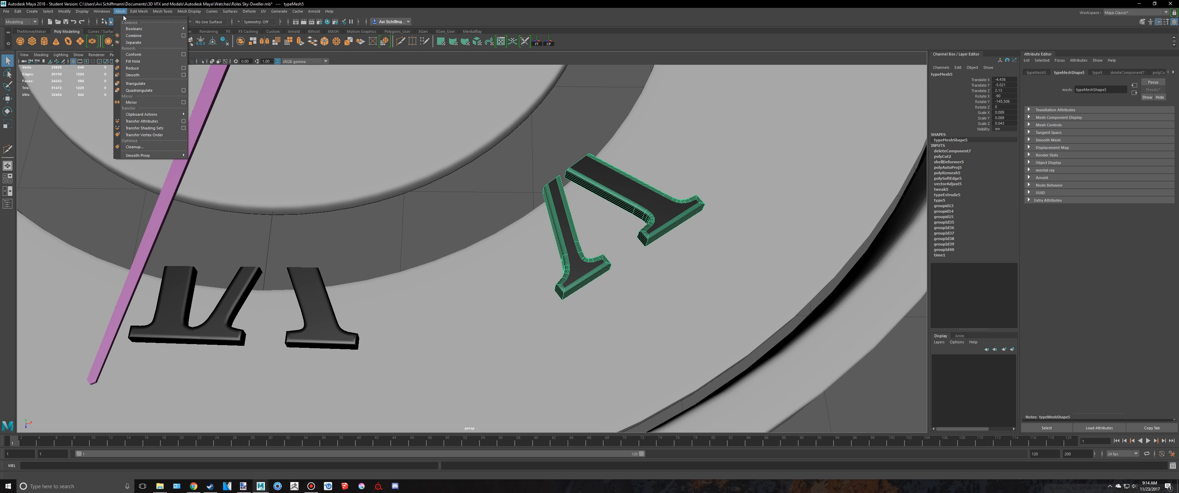
{"action": "left_click", "coordinate": [140, 63]}
{"action": "left_click_drag", "start_coordinate": [563, 152], "coordinate": [572, 193], "text": "alt"}
{"action": "left_click", "coordinate": [649, 135]}
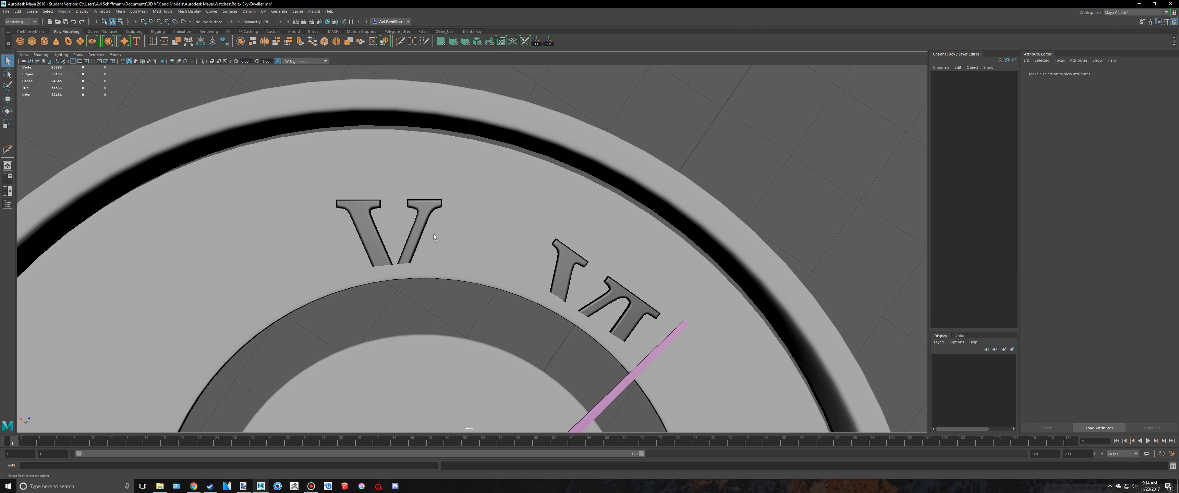
Step: Switch to the browser to examine the Rolex Sky-Dweller reference photo's numerals, and return to Maya
{"action": "middle_click_drag", "start_coordinate": [434, 231], "coordinate": [512, 197], "text": "alt"}
{"action": "key", "text": "space"}
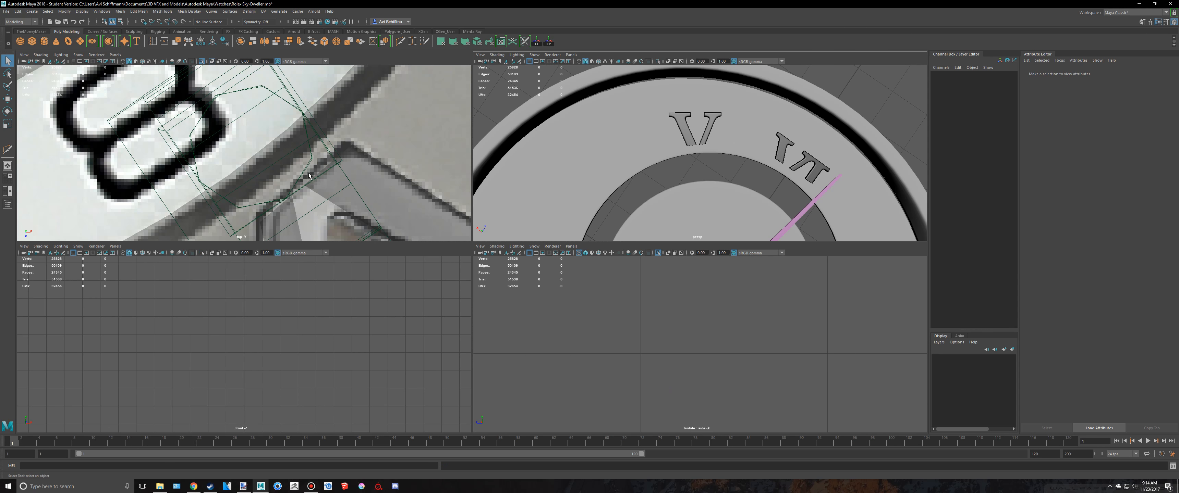
{"action": "key", "text": "alt+Tab"}
{"action": "key", "text": "alt+Tab"}
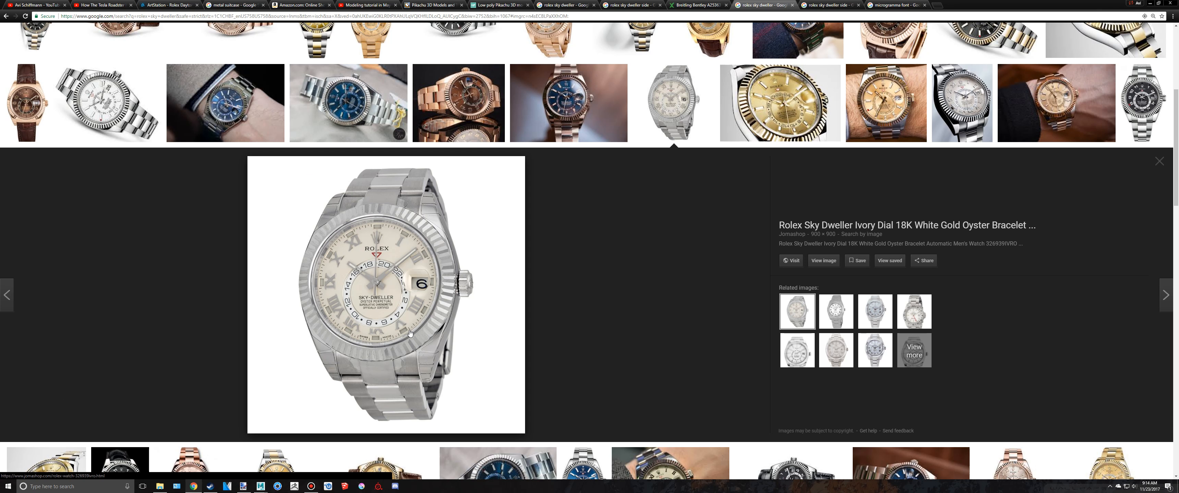
{"action": "key", "text": "alt+Tab"}
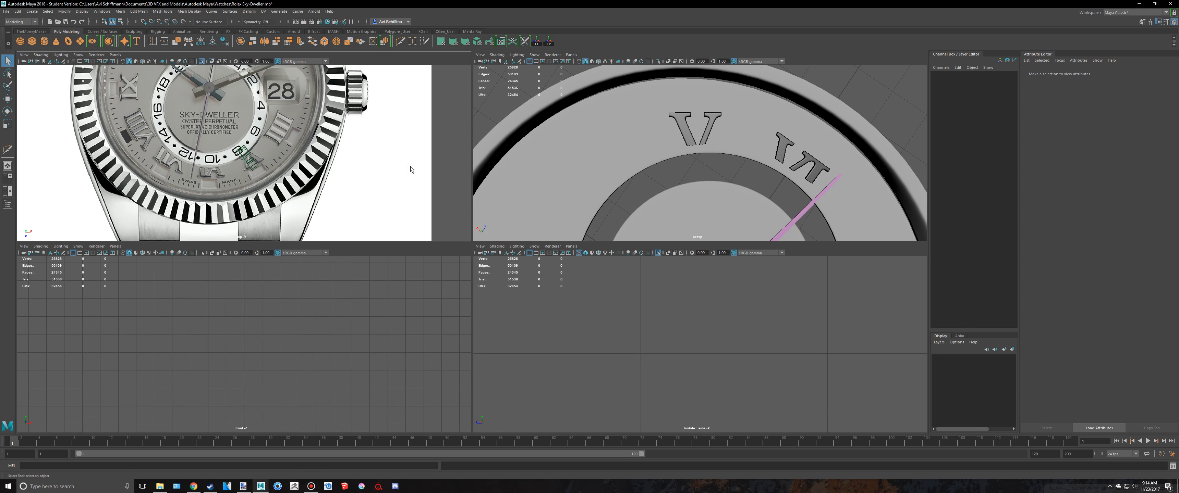
{"action": "scroll", "coordinate": [273, 160], "scroll_direction": "up", "scroll_amount": 6}
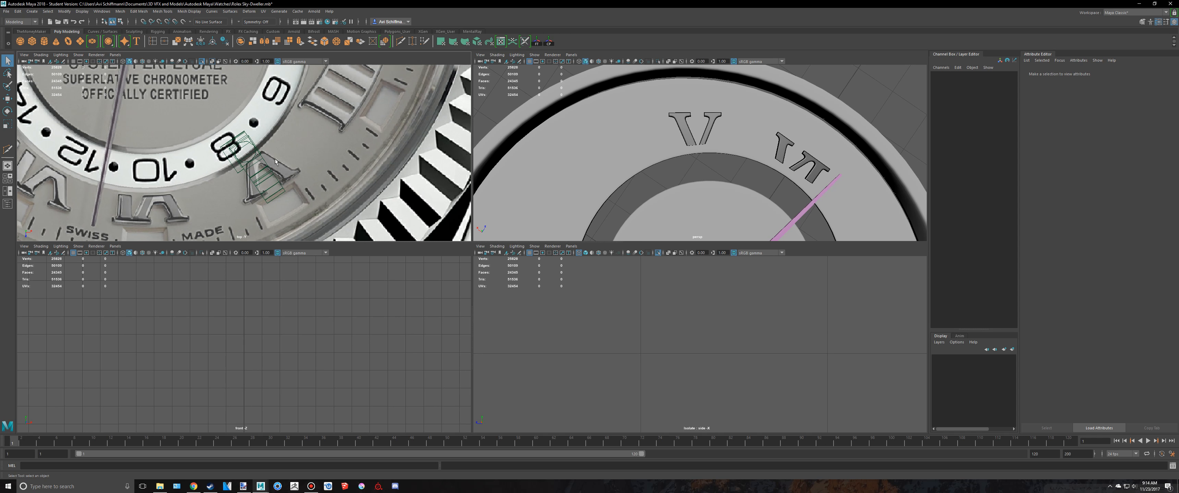
Step: Undo the last trimming of the V numeral so the tip can be cut again in the top view
{"action": "key", "text": "space"}
{"action": "key", "text": "ctrl+z"}
{"action": "key", "text": "ctrl+z"}
{"action": "key", "text": "ctrl+z"}
{"action": "key", "text": "ctrl+z"}
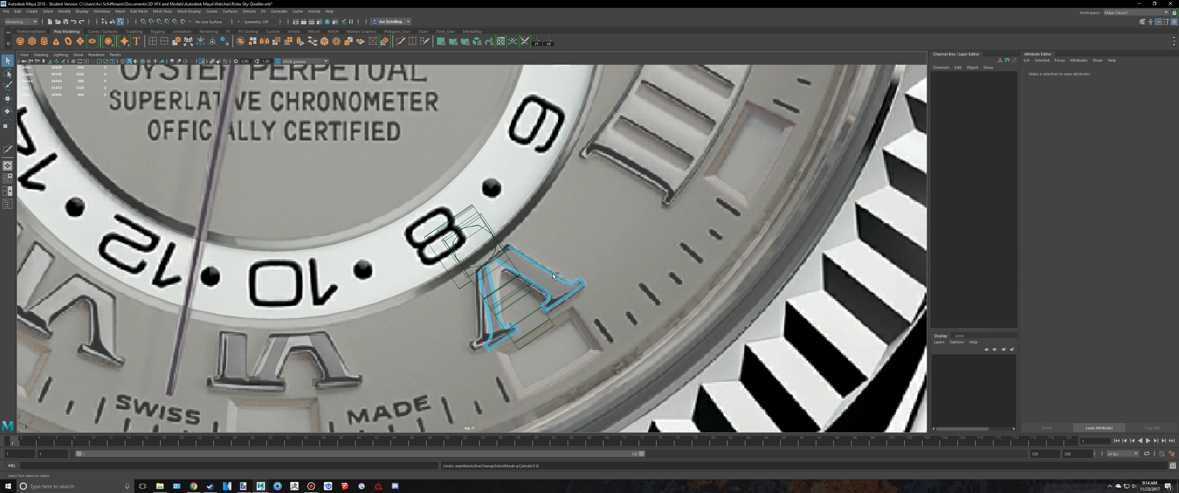
Step: Cut straight across the V numeral's tip with Multi-Cut, following the inner edge of the reference numeral
{"action": "scroll", "coordinate": [549, 272], "scroll_direction": "up", "scroll_amount": 3}
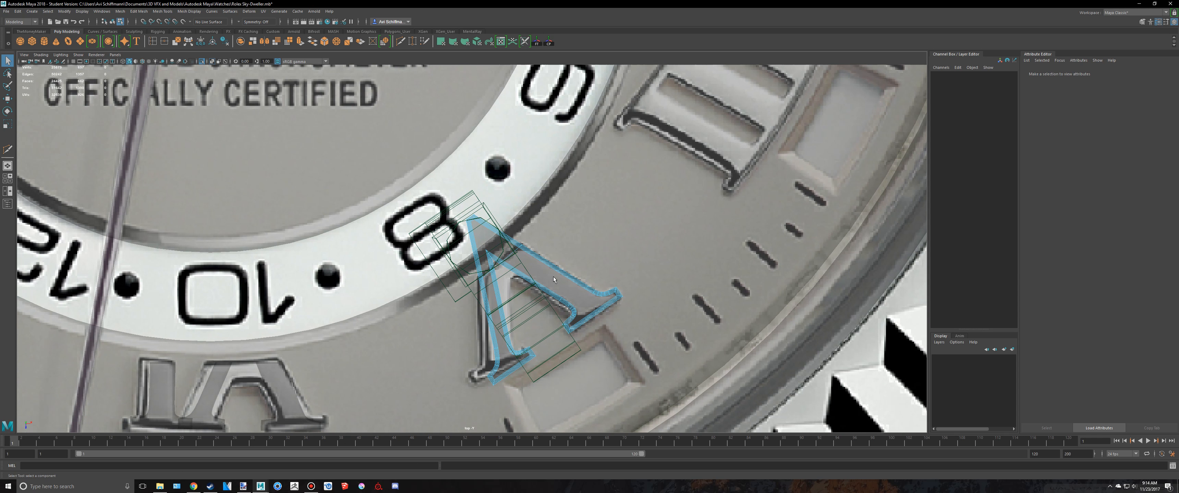
{"action": "left_click", "coordinate": [556, 277]}
{"action": "right_click_drag", "start_coordinate": [581, 282], "coordinate": [632, 269]}
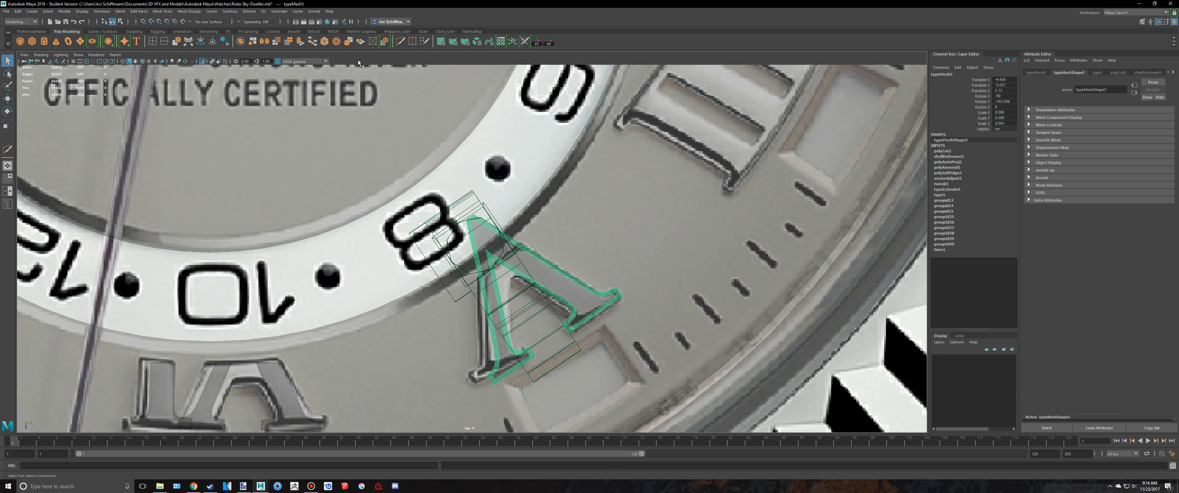
{"action": "left_click", "coordinate": [401, 43]}
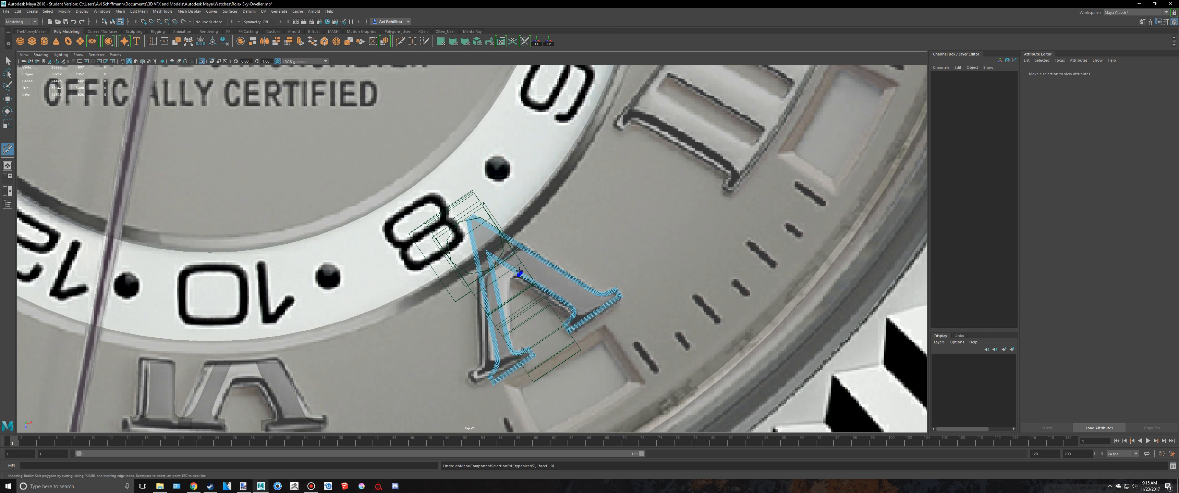
{"action": "left_click", "coordinate": [529, 197]}
{"action": "left_click", "coordinate": [415, 292]}
{"action": "right_click", "coordinate": [431, 293]}
{"action": "scroll", "coordinate": [535, 218], "scroll_direction": "up", "scroll_amount": 3}
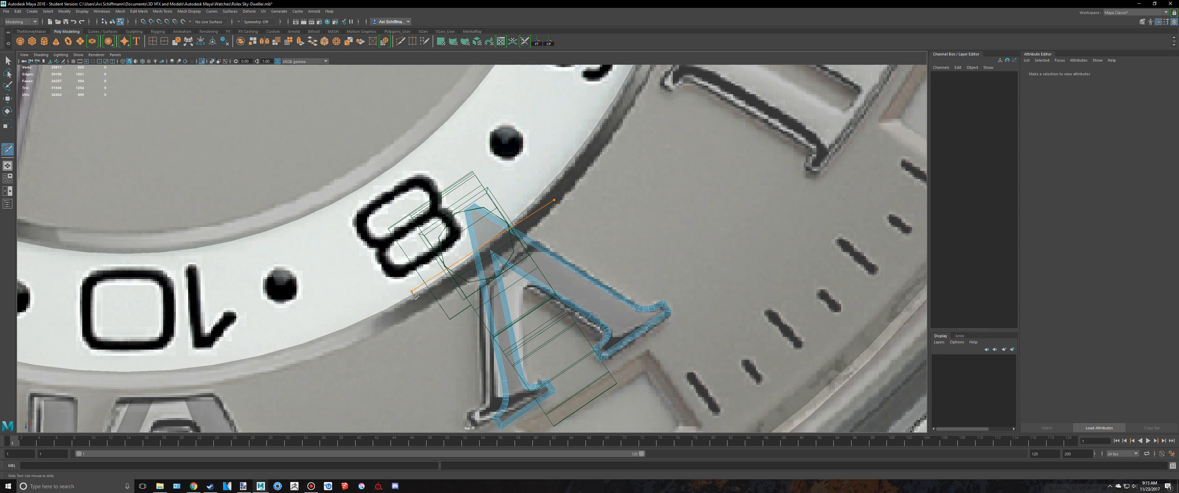
{"action": "left_click", "coordinate": [411, 298]}
{"action": "left_click_drag", "start_coordinate": [547, 191], "coordinate": [424, 307]}
Step: Delete the V numeral's tip faces that extend past the cut toward the dial centre
{"action": "key", "text": "q"}
{"action": "right_click_drag", "start_coordinate": [479, 218], "coordinate": [484, 229]}
{"action": "key", "text": "ctrl+z"}
{"action": "right_click_drag", "start_coordinate": [602, 308], "coordinate": [384, 143]}
{"action": "left_click_drag", "start_coordinate": [489, 255], "coordinate": [492, 243]}
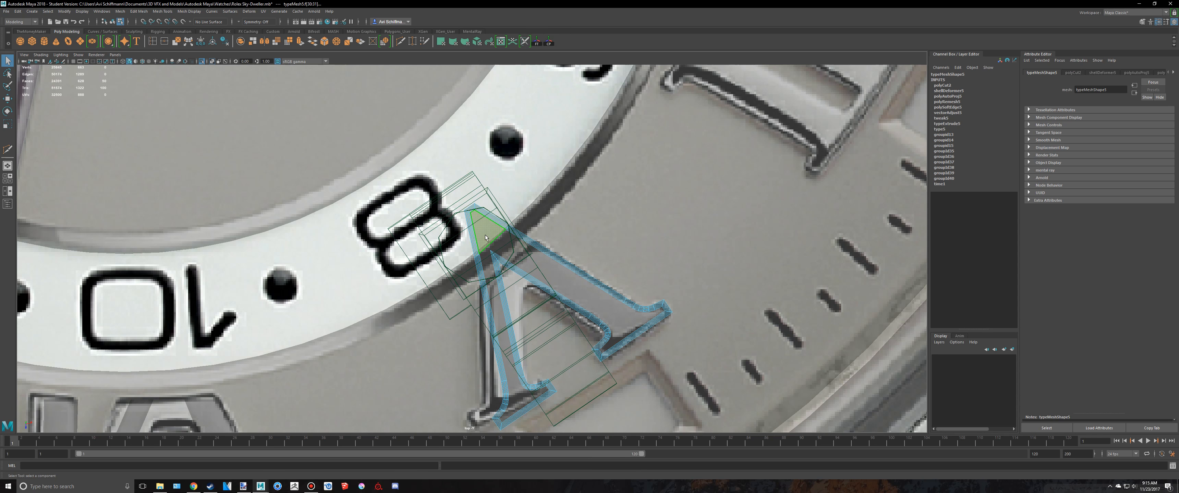
{"action": "right_click_drag", "start_coordinate": [579, 282], "coordinate": [600, 243]}
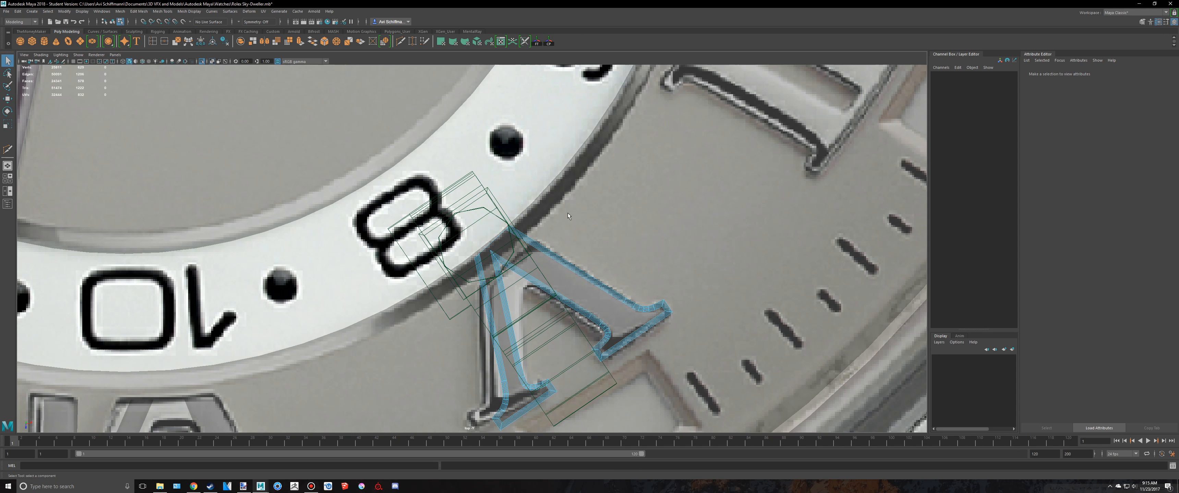
Step: Close the open cut end of the V numeral with Fill Hole in the perspective view
{"action": "key", "text": "space"}
{"action": "key", "text": "space"}
{"action": "key", "text": "f"}
{"action": "left_click_drag", "start_coordinate": [542, 246], "coordinate": [543, 216], "text": "alt"}
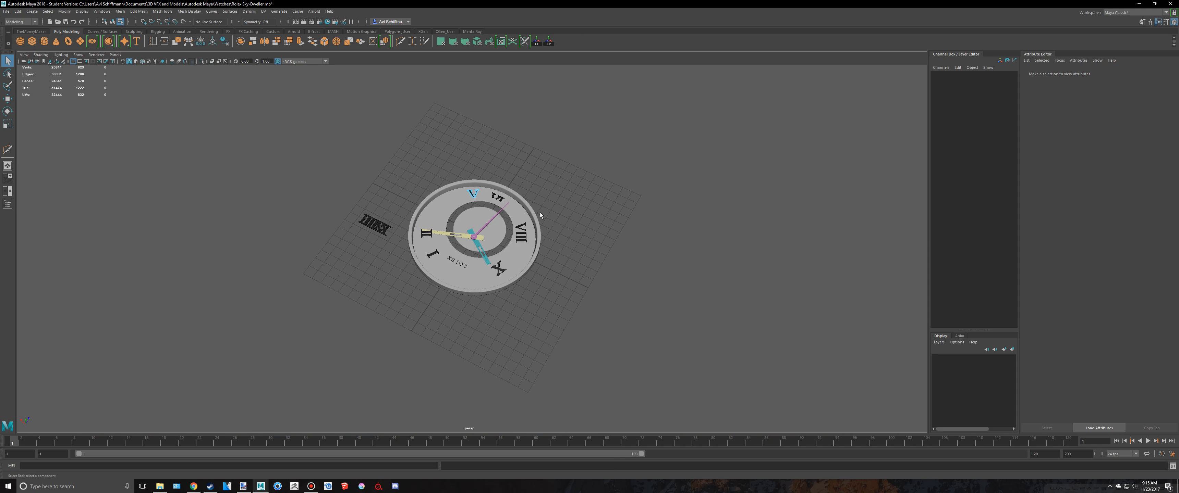
{"action": "scroll", "coordinate": [519, 225], "scroll_direction": "up", "scroll_amount": 6}
{"action": "middle_click_drag", "start_coordinate": [518, 226], "coordinate": [488, 336], "text": "alt"}
{"action": "scroll", "coordinate": [484, 245], "scroll_direction": "up", "scroll_amount": 10}
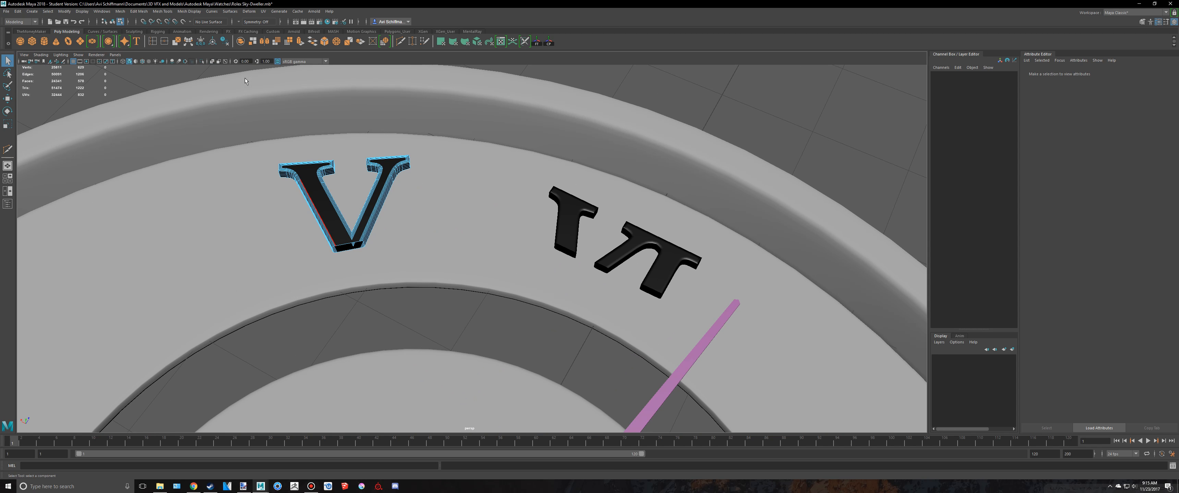
{"action": "left_click", "coordinate": [120, 11]}
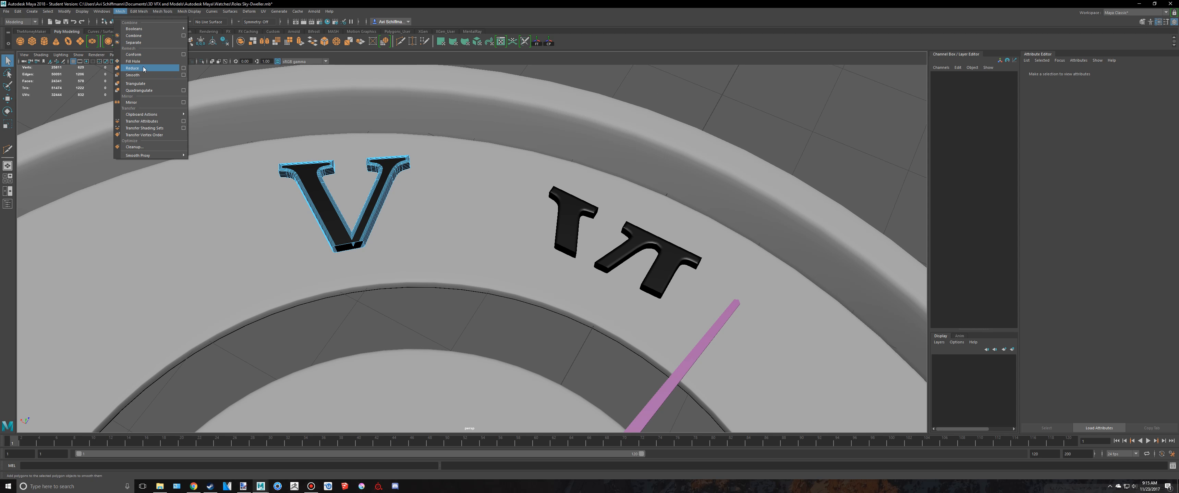
{"action": "left_click", "coordinate": [142, 61]}
{"action": "left_click", "coordinate": [370, 201]}
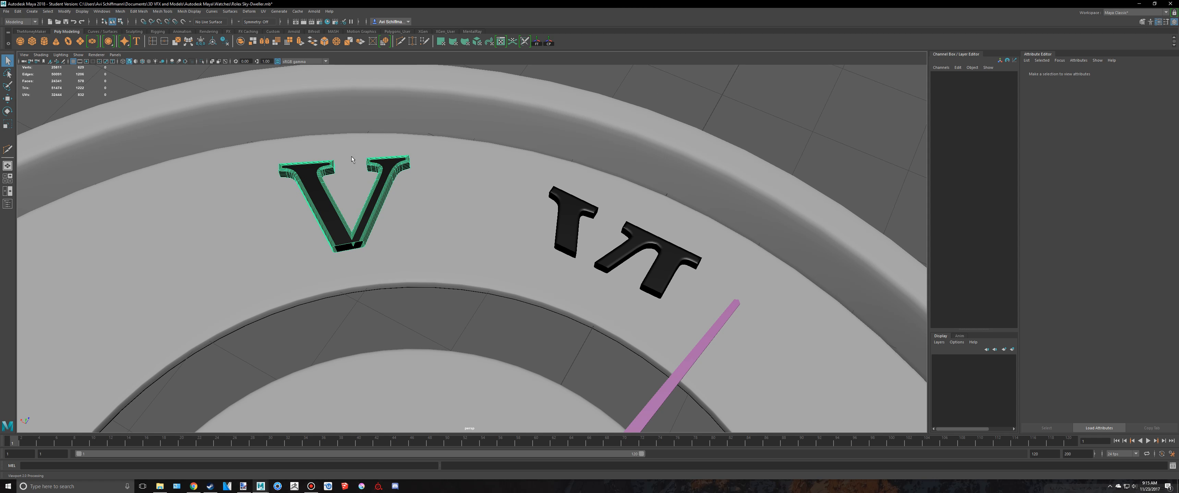
{"action": "left_click", "coordinate": [120, 11]}
{"action": "left_click", "coordinate": [141, 61]}
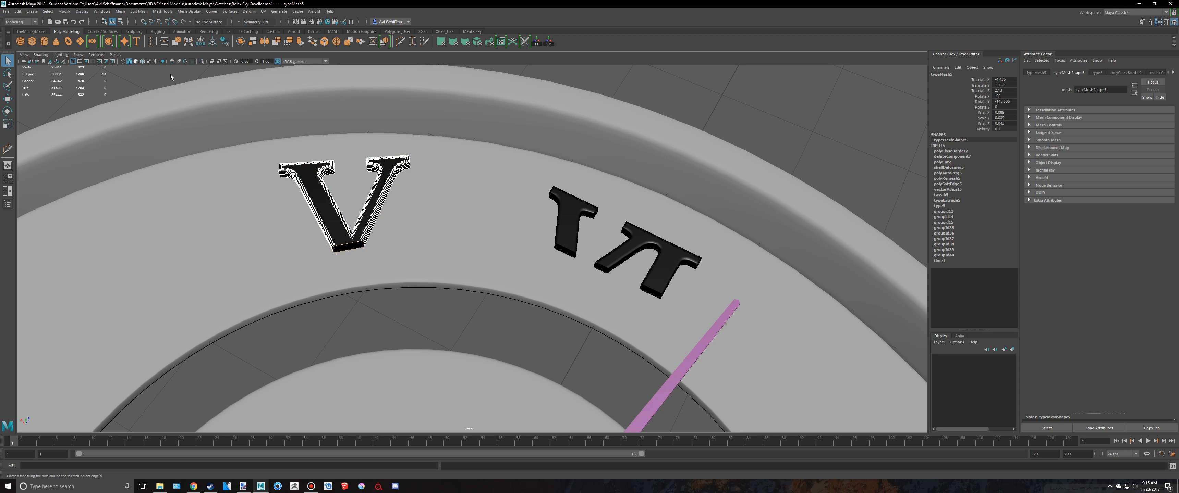
{"action": "left_click", "coordinate": [649, 87]}
Step: Scale, move and rotate the trimmed V numeral in the top view to fit the reference V
{"action": "scroll", "coordinate": [640, 101], "scroll_direction": "down", "scroll_amount": 3}
{"action": "left_click_drag", "start_coordinate": [569, 177], "coordinate": [551, 226], "text": "alt"}
{"action": "key", "text": "space"}
{"action": "key", "text": "space"}
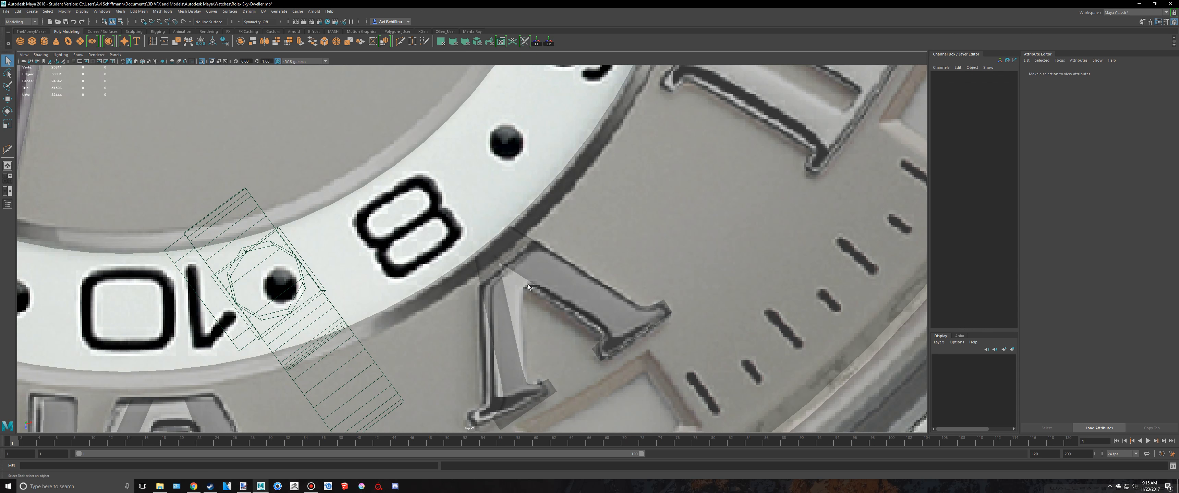
{"action": "left_click", "coordinate": [593, 294]}
{"action": "scroll", "coordinate": [593, 294], "scroll_direction": "up", "scroll_amount": 2}
{"action": "key", "text": "r"}
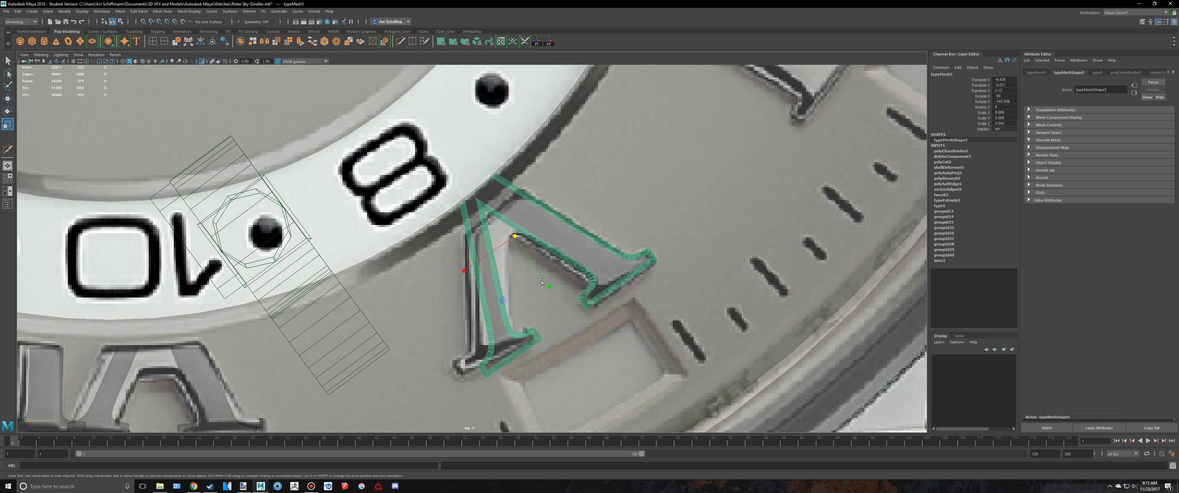
{"action": "left_click_drag", "start_coordinate": [549, 286], "coordinate": [591, 275]}
{"action": "key", "text": "e"}
{"action": "key", "text": "w"}
{"action": "key", "text": "e"}
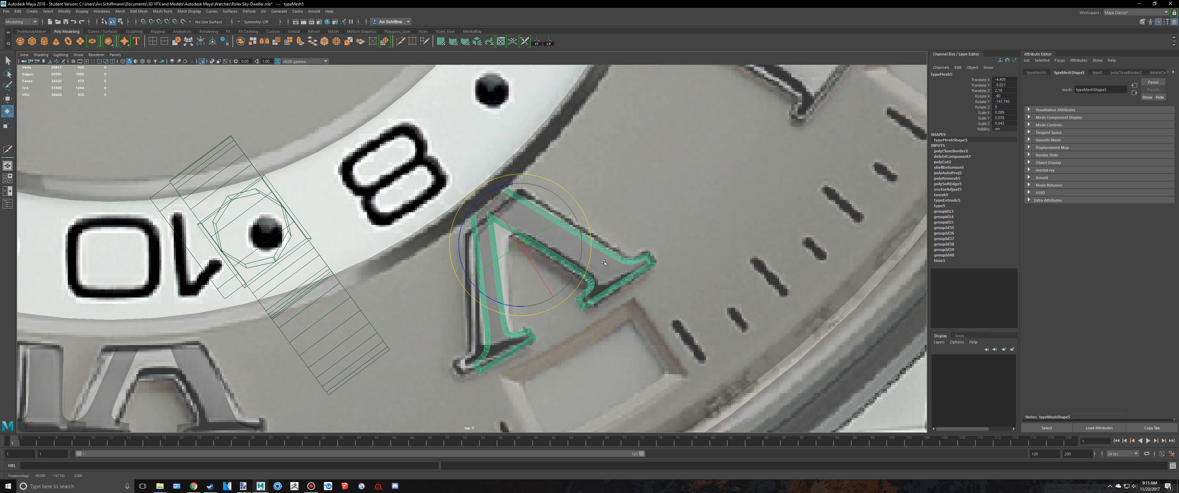
Step: Move the VII numeral from the stack beside the watch to the seven o'clock position on the dial
{"action": "scroll", "coordinate": [590, 274], "scroll_direction": "down", "scroll_amount": 9}
{"action": "middle_click_drag", "start_coordinate": [595, 224], "coordinate": [534, 423], "text": "alt"}
{"action": "scroll", "coordinate": [620, 195], "scroll_direction": "down", "scroll_amount": 1}
{"action": "left_click", "coordinate": [640, 160]}
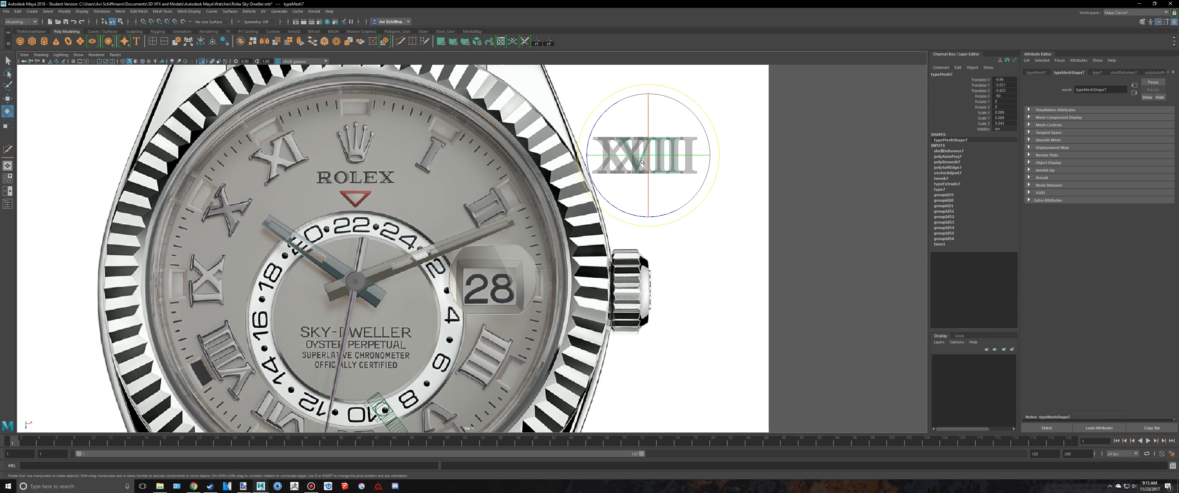
{"action": "middle_click_drag", "start_coordinate": [670, 206], "coordinate": [698, 182], "text": "alt"}
{"action": "key", "text": "w"}
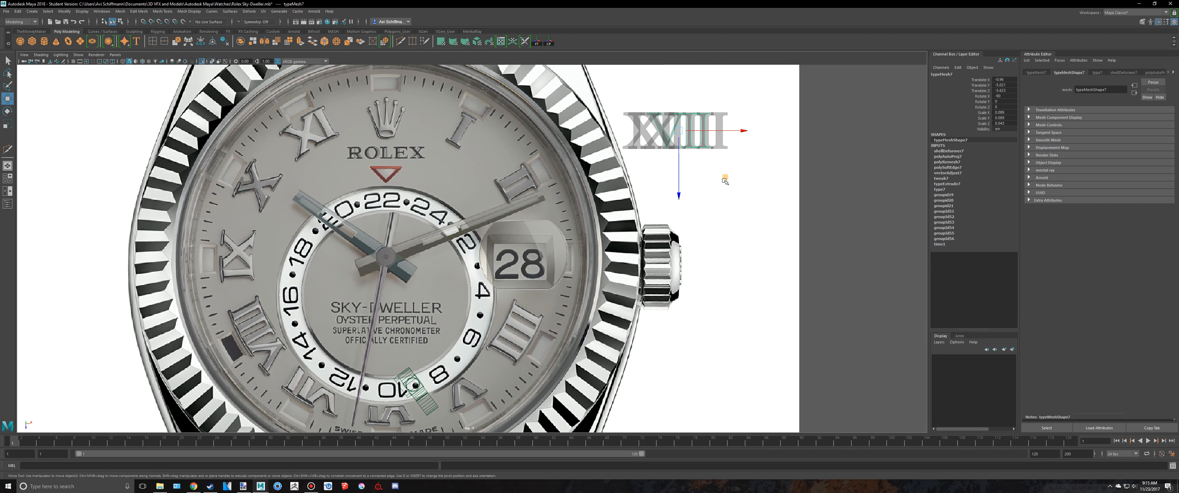
{"action": "left_click_drag", "start_coordinate": [726, 179], "coordinate": [353, 437]}
{"action": "middle_click_drag", "start_coordinate": [420, 339], "coordinate": [524, 151], "text": "alt"}
{"action": "scroll", "coordinate": [524, 152], "scroll_direction": "up", "scroll_amount": 8}
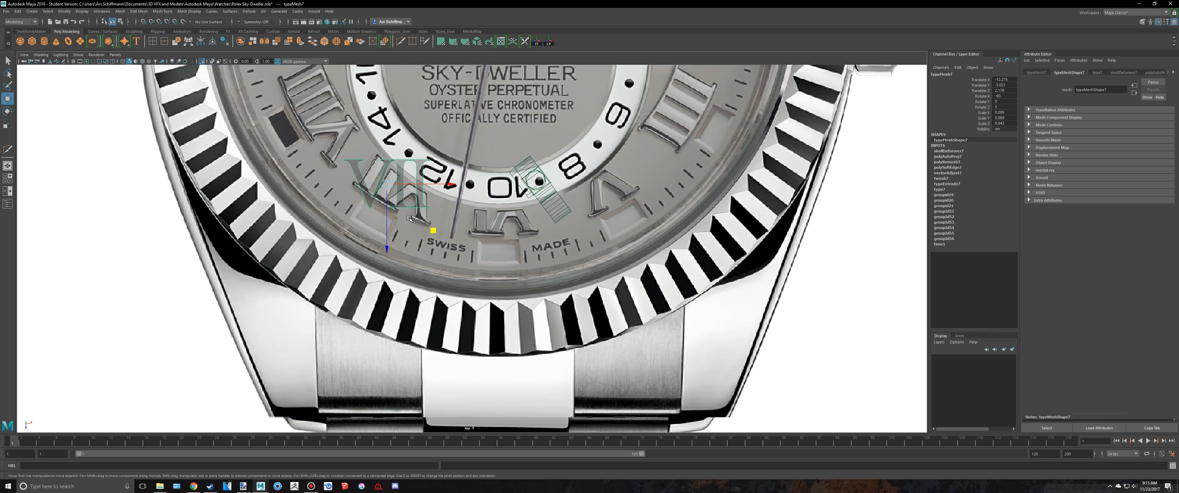
Step: Rotate the VII numeral to the angle of the reference VII and align its outer serifs with the image
{"action": "middle_click_drag", "start_coordinate": [396, 170], "coordinate": [499, 283], "text": "alt"}
{"action": "scroll", "coordinate": [499, 283], "scroll_direction": "up", "scroll_amount": 5}
{"action": "key", "text": "e"}
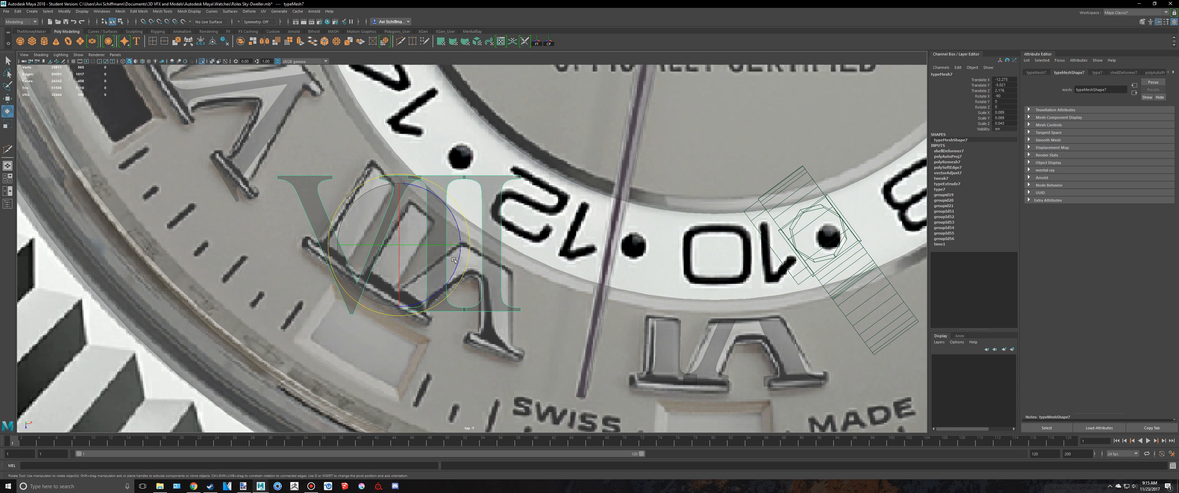
{"action": "left_click_drag", "start_coordinate": [452, 245], "coordinate": [407, 197]}
{"action": "key", "text": "ctrl+z"}
{"action": "left_click_drag", "start_coordinate": [456, 227], "coordinate": [490, 296]}
{"action": "key", "text": "w"}
{"action": "key", "text": "e"}
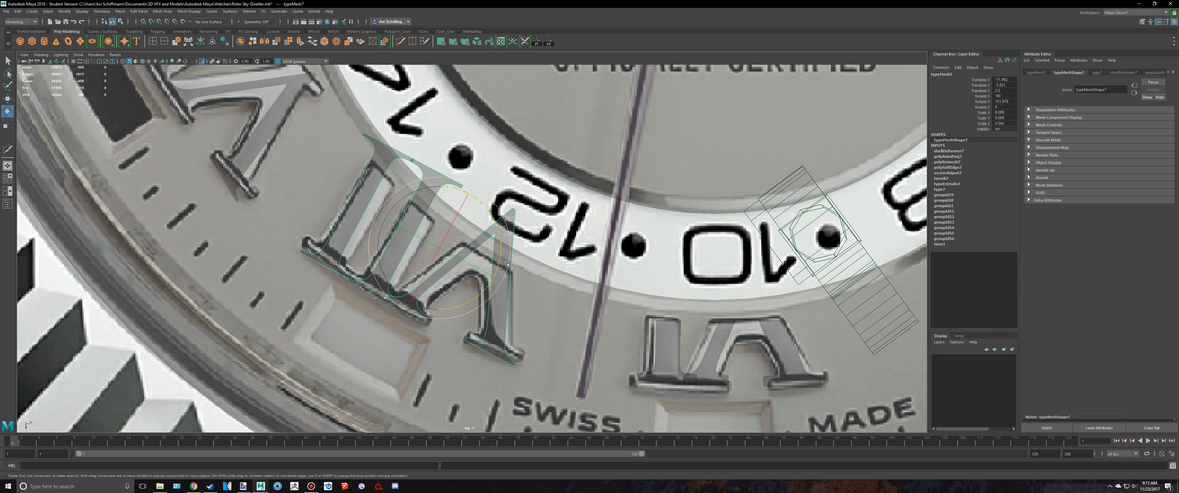
{"action": "left_click_drag", "start_coordinate": [507, 264], "coordinate": [509, 270]}
{"action": "key", "text": "w"}
{"action": "middle_click_drag", "start_coordinate": [485, 294], "coordinate": [476, 301]}
Step: Cut across the I strokes and the V stroke of the VII numeral with Multi-Cut, following the reference's inner edges
{"action": "scroll", "coordinate": [488, 292], "scroll_direction": "up", "scroll_amount": 3}
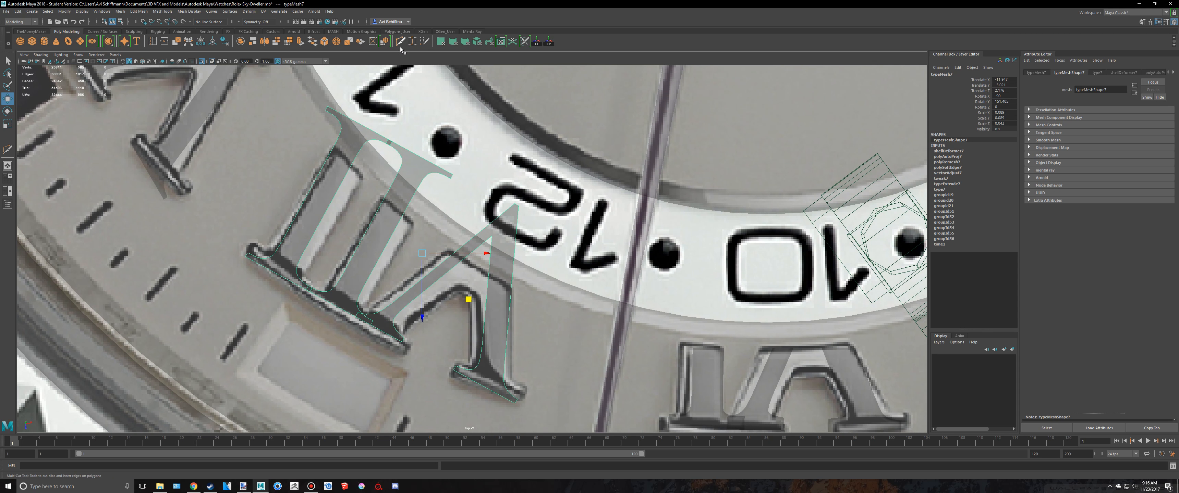
{"action": "left_click", "coordinate": [400, 45]}
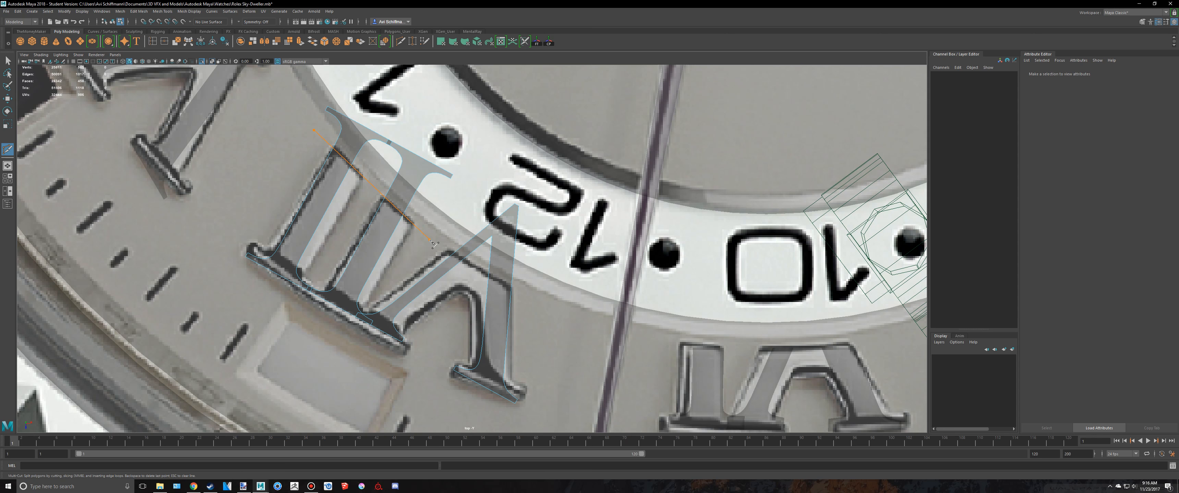
{"action": "left_click_drag", "start_coordinate": [432, 244], "coordinate": [432, 244]}
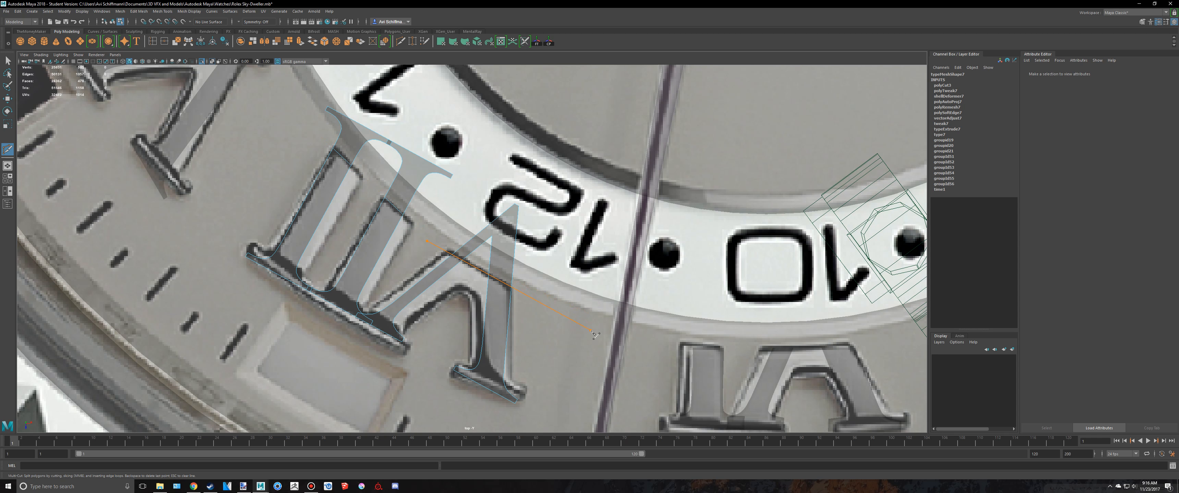
{"action": "key", "text": "Return"}
Step: Delete the inner serif faces of the VII numeral's I strokes that extend past the cut
{"action": "scroll", "coordinate": [382, 200], "scroll_direction": "up", "scroll_amount": 3}
{"action": "middle_click_drag", "start_coordinate": [383, 200], "coordinate": [389, 237], "text": "alt"}
{"action": "key", "text": "q"}
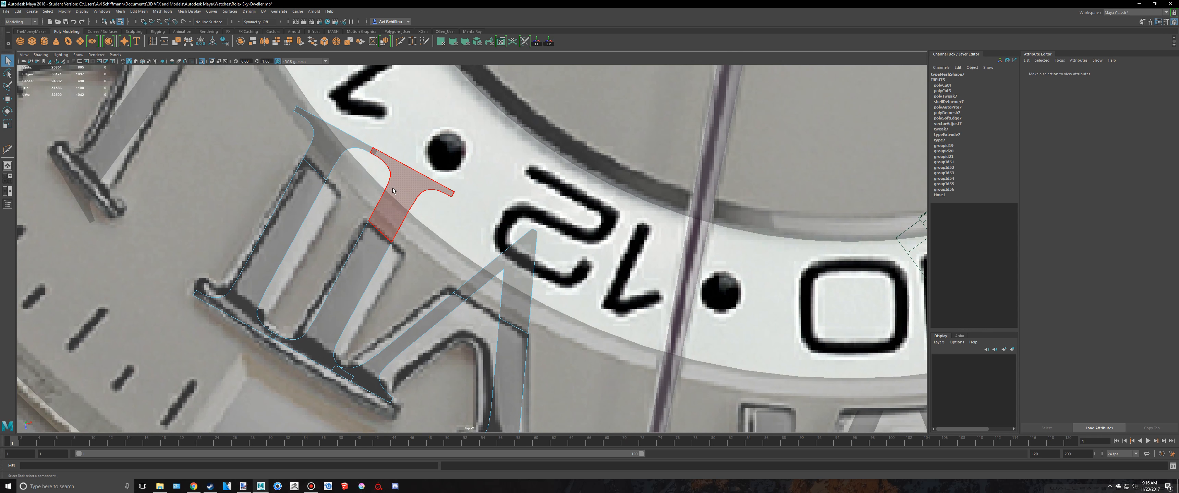
{"action": "right_click_drag", "start_coordinate": [392, 188], "coordinate": [391, 207]}
{"action": "left_click_drag", "start_coordinate": [313, 97], "coordinate": [382, 155]}
{"action": "key", "text": "Delete"}
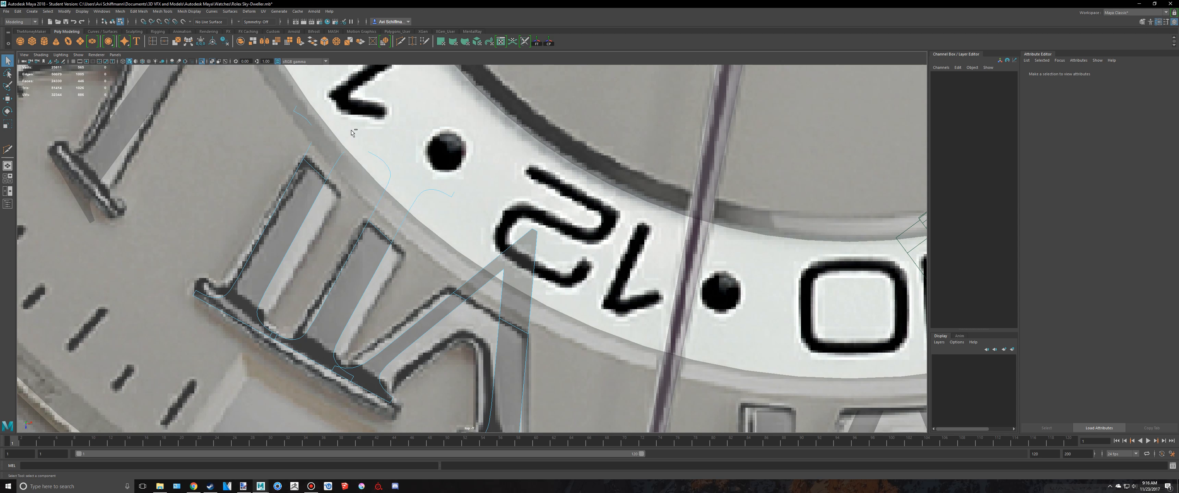
{"action": "key", "text": "ctrl+z"}
{"action": "left_click_drag", "start_coordinate": [363, 137], "coordinate": [435, 177]}
{"action": "key", "text": "Delete"}
{"action": "key", "text": "Delete"}
{"action": "key", "text": "Delete"}
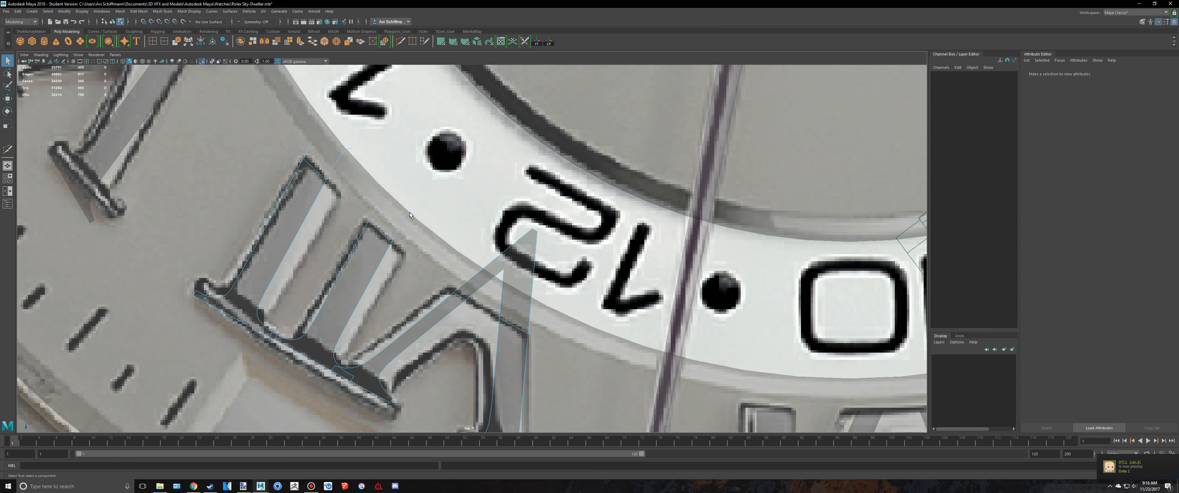
Step: Delete the remaining faces beyond the cut on the VII numeral's I strokes and the tip of its V
{"action": "mouse_move", "coordinate": [363, 170]}
{"action": "left_mouse_down"}
{"action": "mouse_move", "coordinate": [310, 132]}
{"action": "mouse_move", "coordinate": [321, 155]}
{"action": "left_mouse_up"}
{"action": "key", "text": "Delete"}
{"action": "key", "text": "Delete"}
{"action": "key", "text": "Delete"}
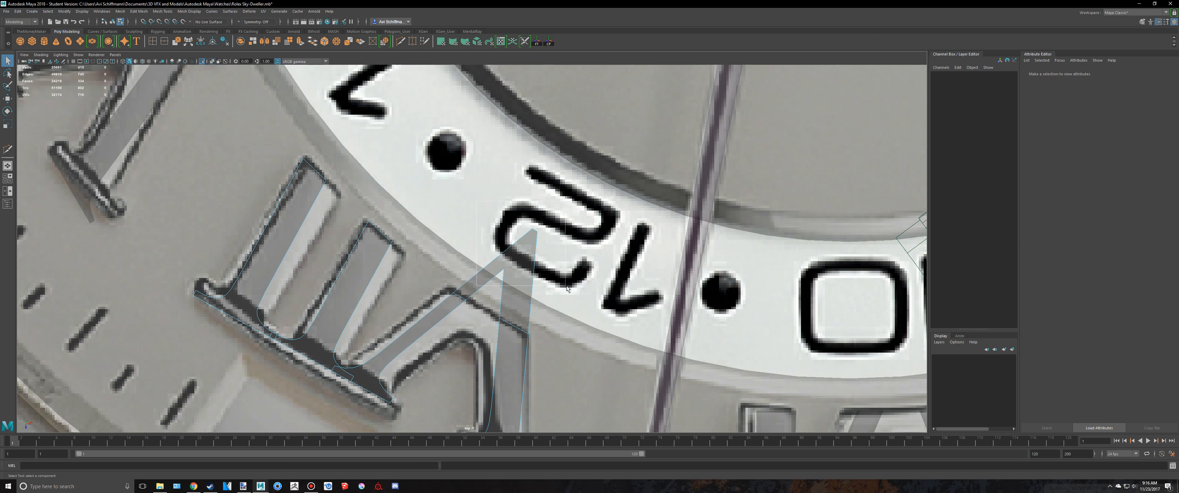
{"action": "left_click_drag", "start_coordinate": [504, 202], "coordinate": [590, 284]}
{"action": "key", "text": "Delete"}
Step: Close the open cut ends of the VII numeral with Fill Hole in the perspective view
{"action": "key", "text": "space"}
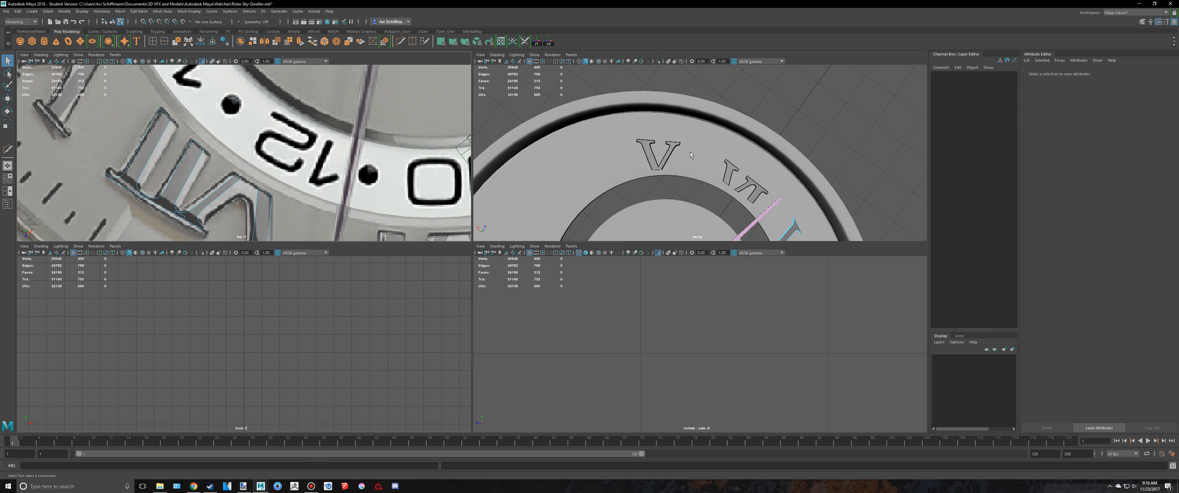
{"action": "key", "text": "space"}
{"action": "scroll", "coordinate": [663, 231], "scroll_direction": "up", "scroll_amount": 5}
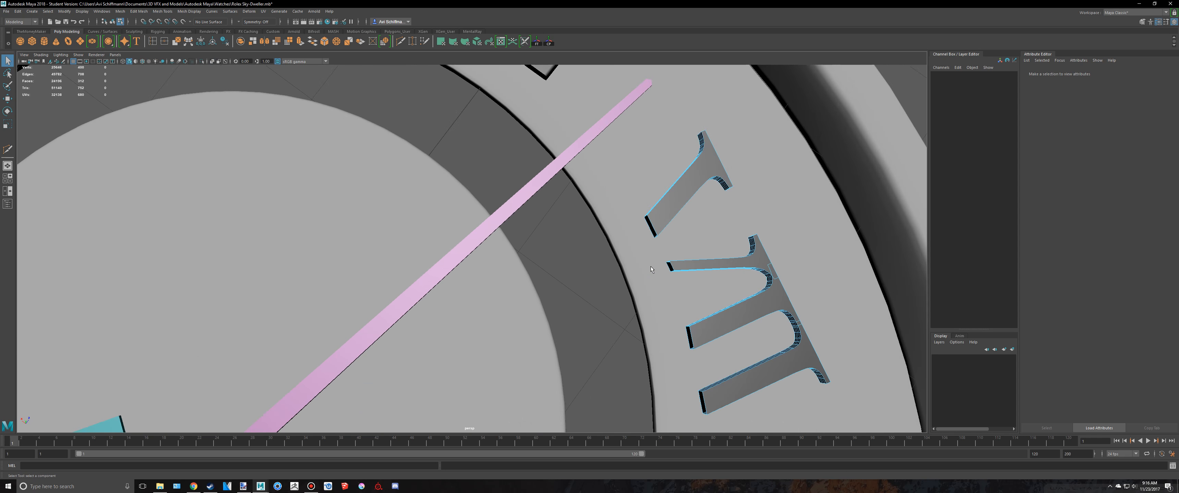
{"action": "left_click_drag", "start_coordinate": [650, 266], "coordinate": [654, 142], "text": "alt"}
{"action": "middle_click_drag", "start_coordinate": [654, 142], "coordinate": [615, 213], "text": "alt"}
{"action": "right_click_drag", "start_coordinate": [612, 207], "coordinate": [638, 196]}
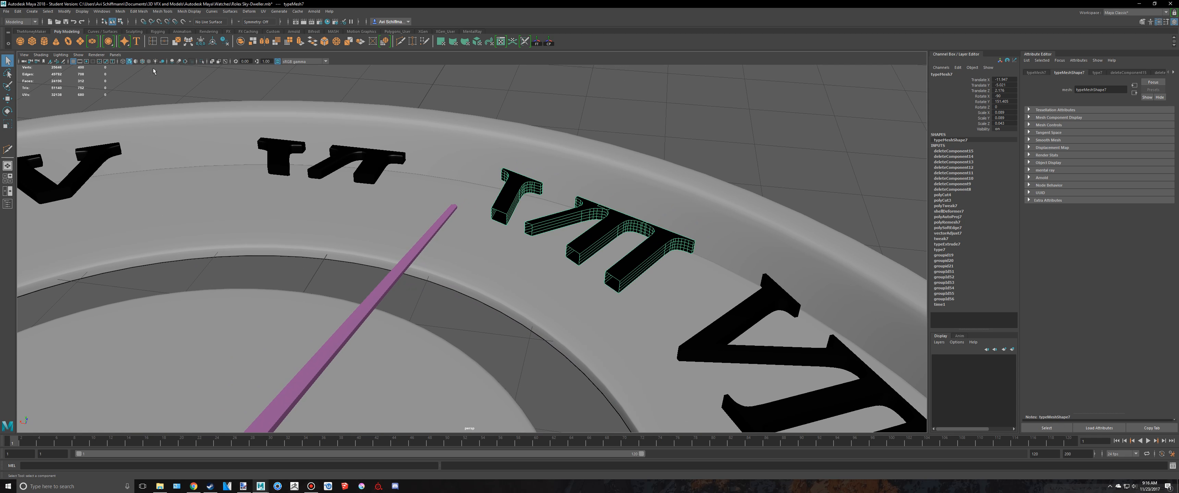
{"action": "left_click", "coordinate": [120, 11]}
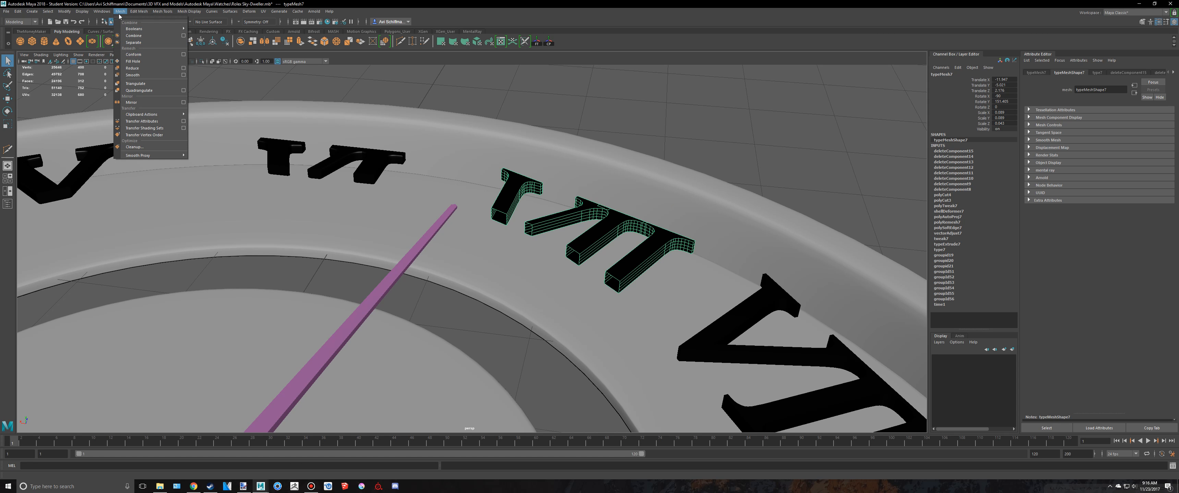
{"action": "left_click", "coordinate": [137, 62]}
{"action": "middle_click_drag", "start_coordinate": [595, 199], "coordinate": [544, 202], "text": "alt"}
Step: Move the XI numeral from the stack beside the watch onto the reference IX at nine o'clock
{"action": "key", "text": "space"}
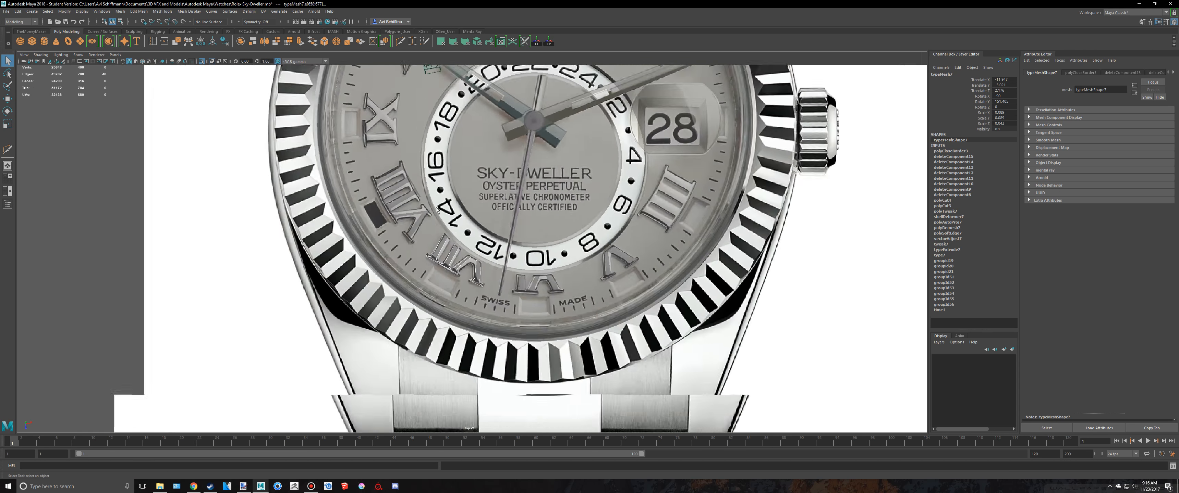
{"action": "scroll", "coordinate": [621, 158], "scroll_direction": "down", "scroll_amount": 4}
{"action": "left_click", "coordinate": [712, 81]}
{"action": "middle_click_drag", "start_coordinate": [712, 81], "coordinate": [682, 131], "text": "alt"}
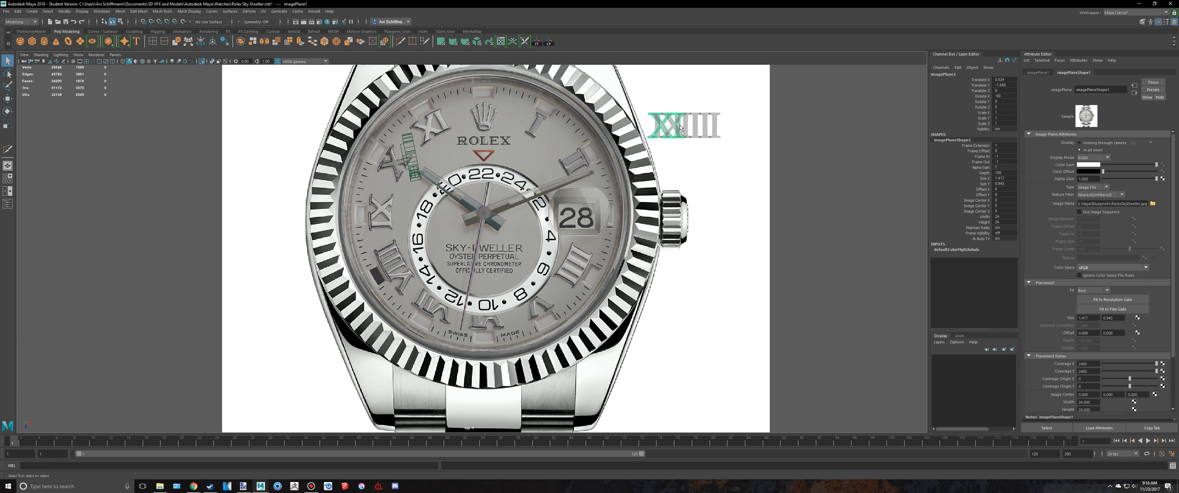
{"action": "left_click", "coordinate": [681, 132]}
{"action": "key", "text": "e"}
{"action": "key", "text": "w"}
{"action": "middle_click_drag", "start_coordinate": [710, 163], "coordinate": [430, 276]}
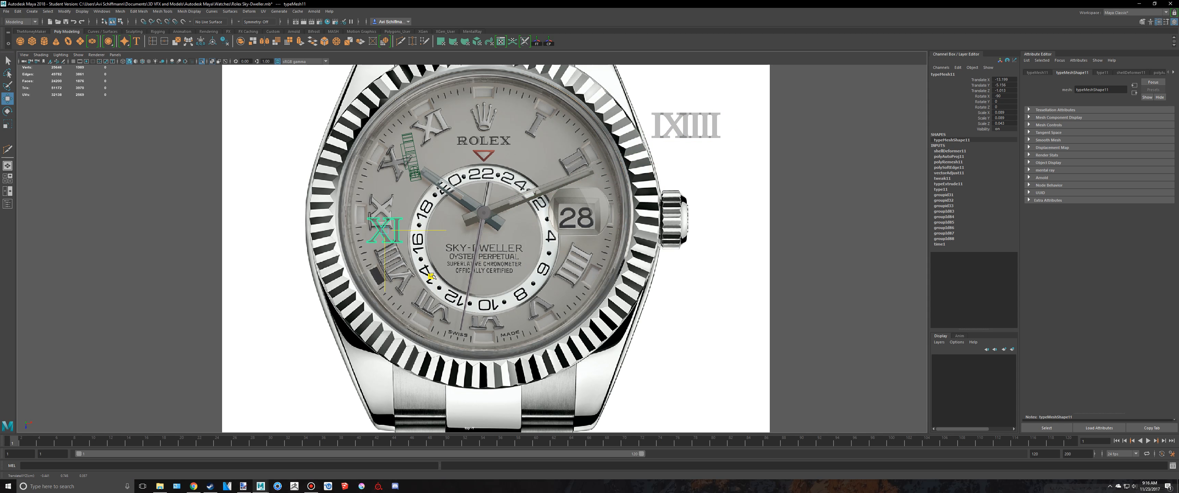
{"action": "scroll", "coordinate": [430, 260], "scroll_direction": "up", "scroll_amount": 5}
{"action": "scroll", "coordinate": [521, 236], "scroll_direction": "down", "scroll_amount": 3}
{"action": "scroll", "coordinate": [531, 239], "scroll_direction": "up", "scroll_amount": 2}
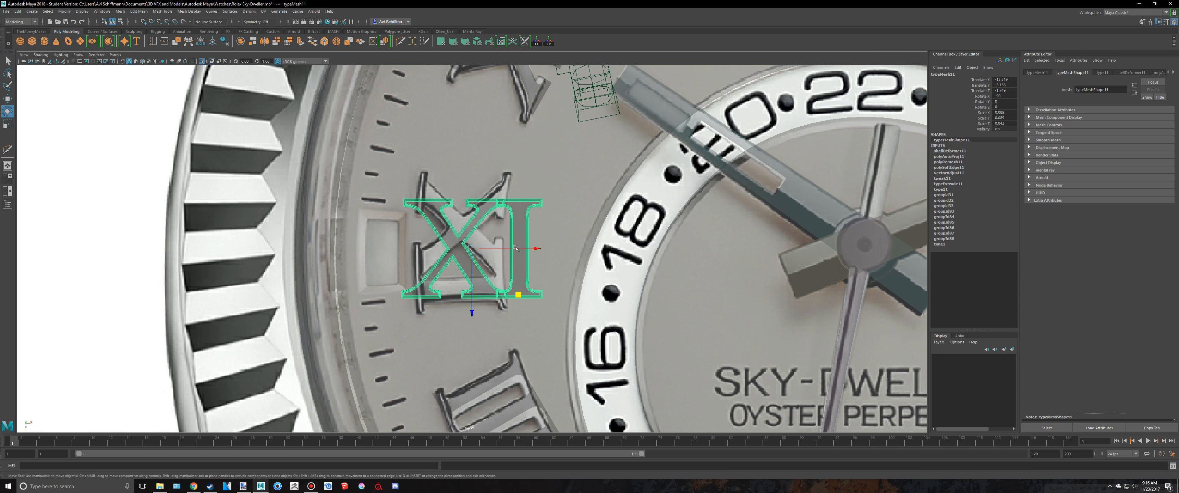
Step: Rotate the XI numeral at nine o'clock about 90 degrees clockwise and fit its size and position to the reference IX
{"action": "key", "text": "e"}
{"action": "left_click_drag", "start_coordinate": [531, 239], "coordinate": [483, 322]}
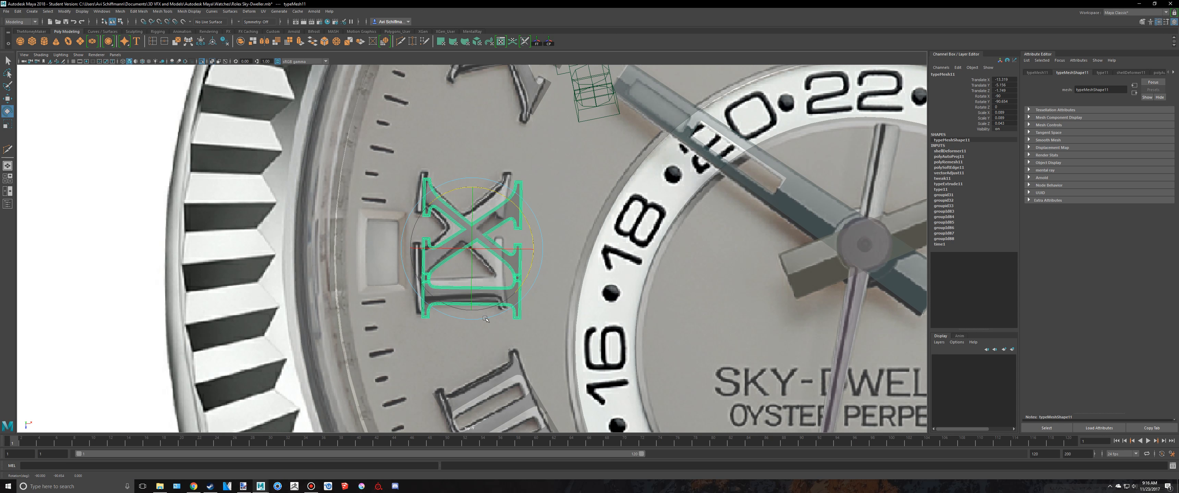
{"action": "key", "text": "w"}
{"action": "middle_click_drag", "start_coordinate": [518, 294], "coordinate": [508, 290]}
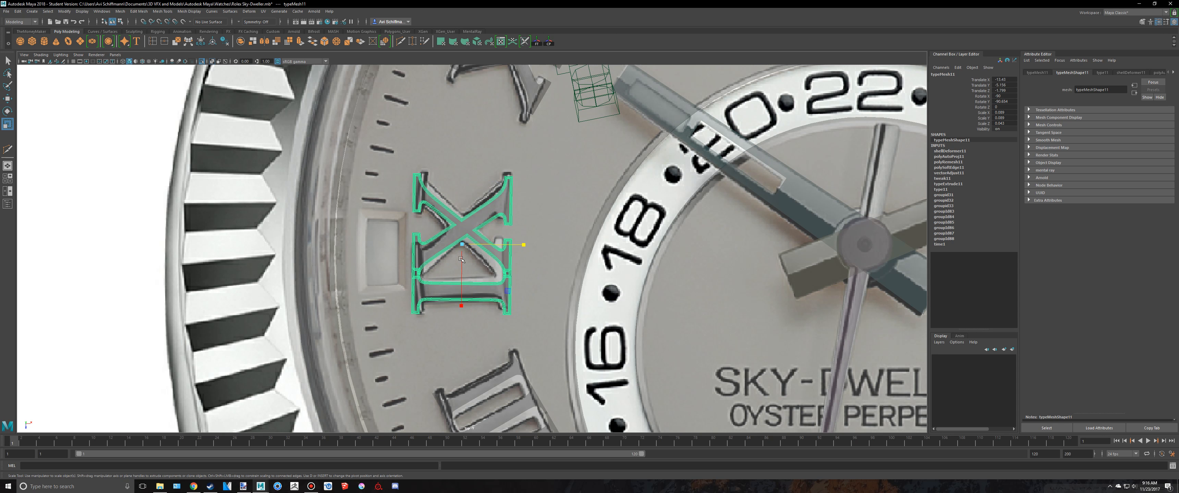
{"action": "left_click_drag", "start_coordinate": [462, 245], "coordinate": [458, 246]}
{"action": "key", "text": "w"}
{"action": "middle_click_drag", "start_coordinate": [510, 292], "coordinate": [507, 290]}
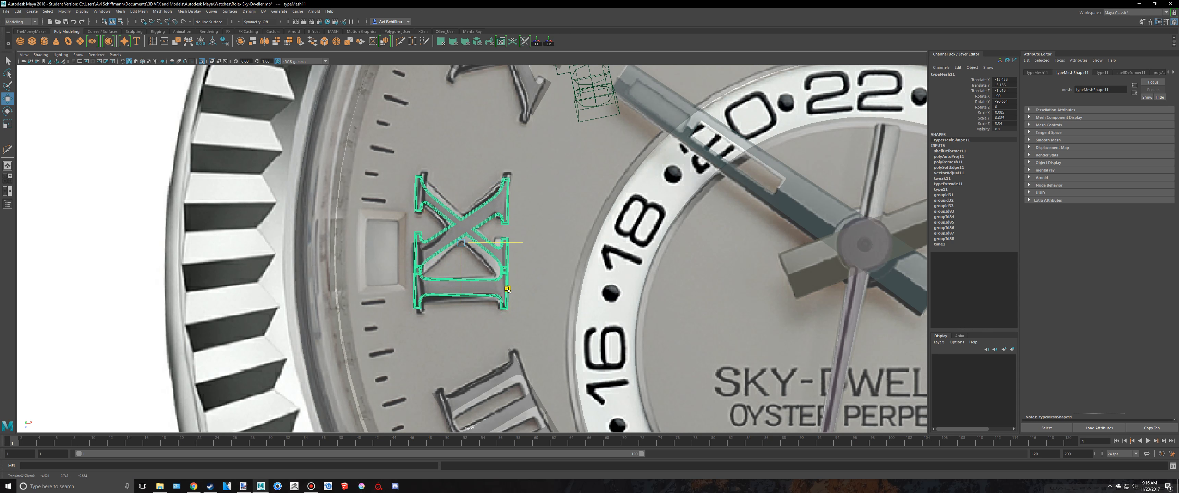
Step: Move the IIII numeral from the stack beside the watch onto the reference IIII at four o'clock
{"action": "scroll", "coordinate": [519, 277], "scroll_direction": "down", "scroll_amount": 7}
{"action": "middle_click_drag", "start_coordinate": [805, 143], "coordinate": [726, 193], "text": "alt"}
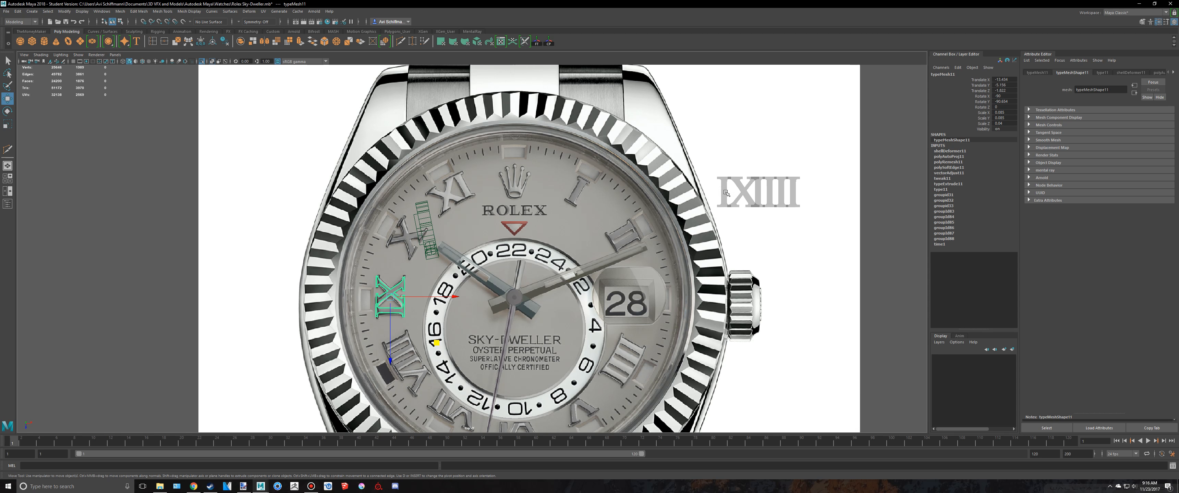
{"action": "left_click", "coordinate": [759, 197]}
{"action": "middle_click_drag", "start_coordinate": [518, 249], "coordinate": [493, 231], "text": "alt"}
{"action": "right_click_drag", "start_coordinate": [494, 231], "coordinate": [851, 222], "text": "alt"}
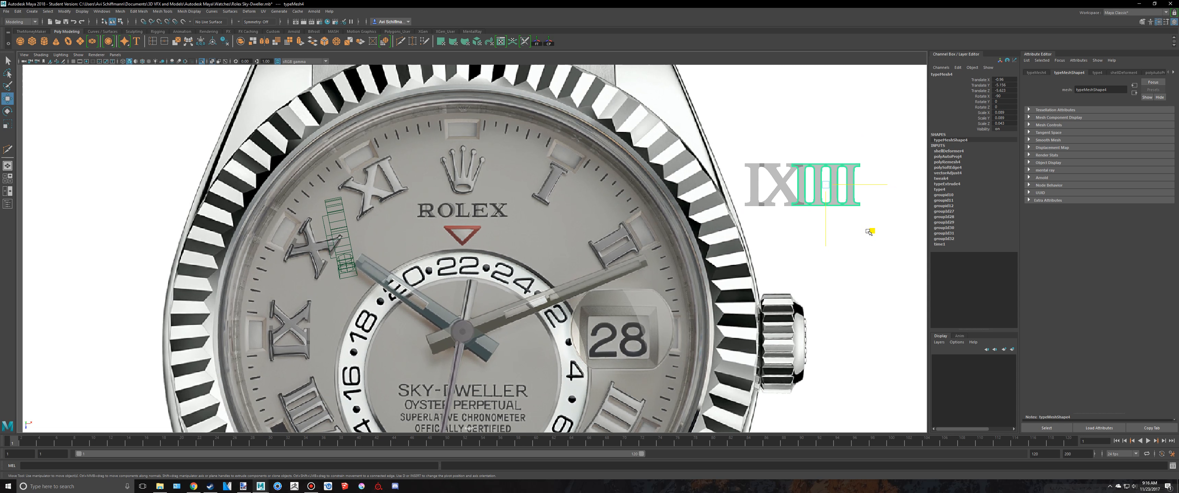
{"action": "left_click_drag", "start_coordinate": [869, 232], "coordinate": [582, 321]}
{"action": "middle_click_drag", "start_coordinate": [581, 320], "coordinate": [572, 227], "text": "alt"}
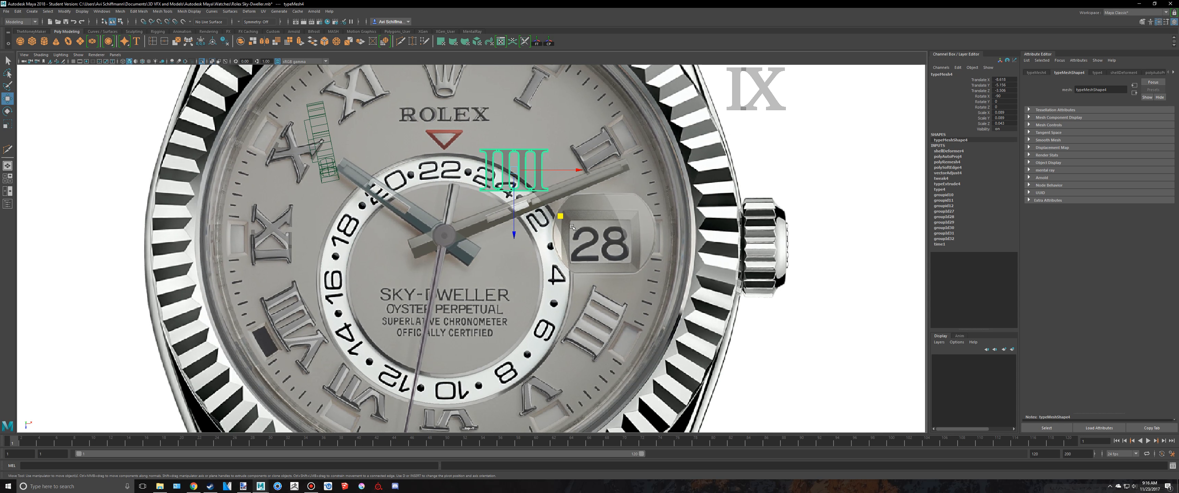
{"action": "left_click_drag", "start_coordinate": [560, 217], "coordinate": [642, 379]}
Step: Rotate the IIII numeral clockwise by a little over 100 degrees to follow the slant of the reference strokes
{"action": "key", "text": "f"}
{"action": "key", "text": "e"}
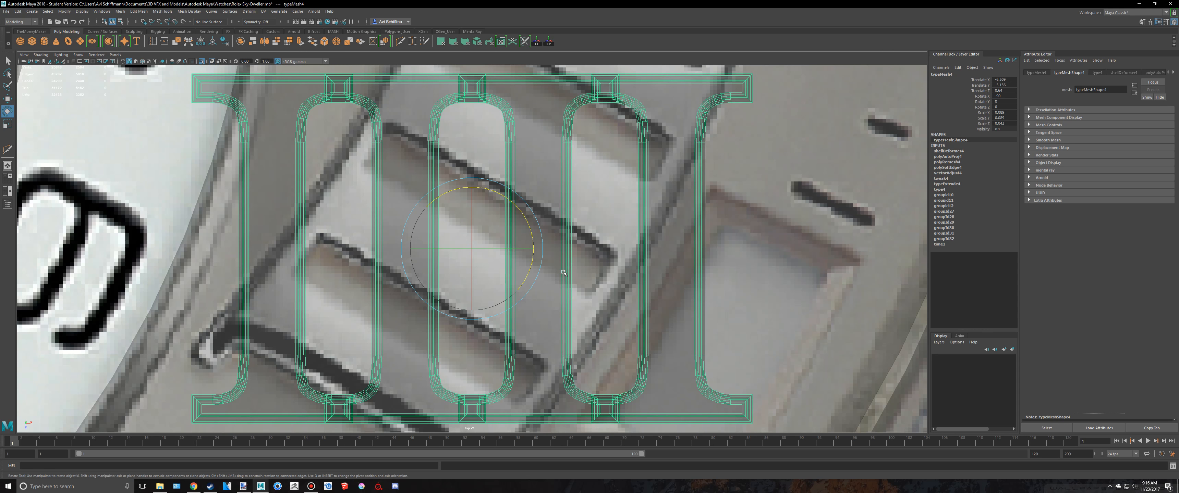
{"action": "left_click_drag", "start_coordinate": [532, 223], "coordinate": [420, 433]}
{"action": "left_click", "coordinate": [311, 485]}
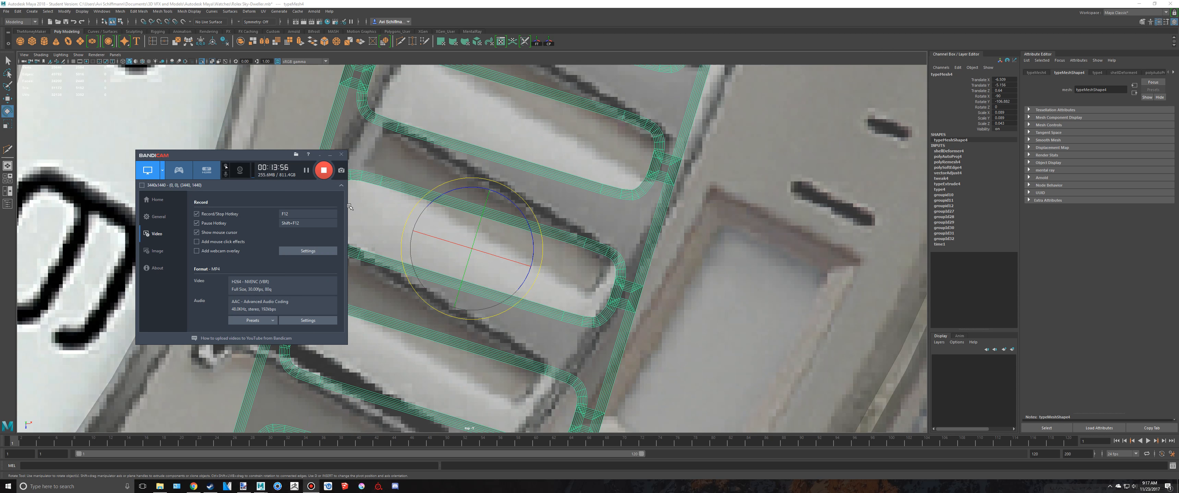